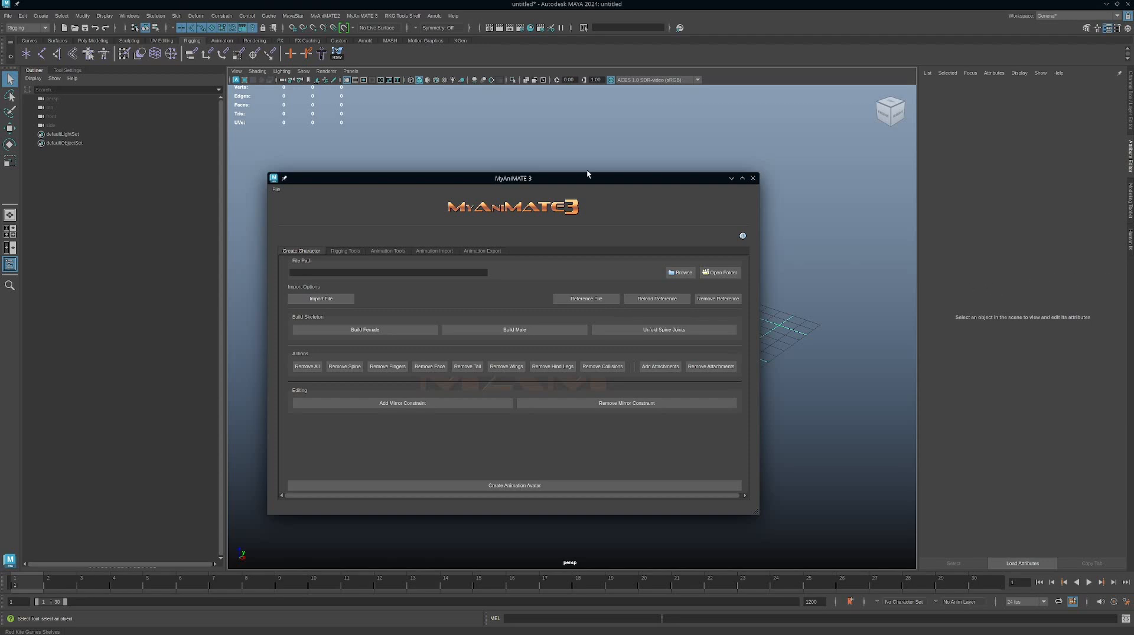
Look through the Rigging Tools, Animation Import and Animation Export sections of MyAniMATE 3, returning to Create Character.
left_click_drag(608, 181, 654, 162)
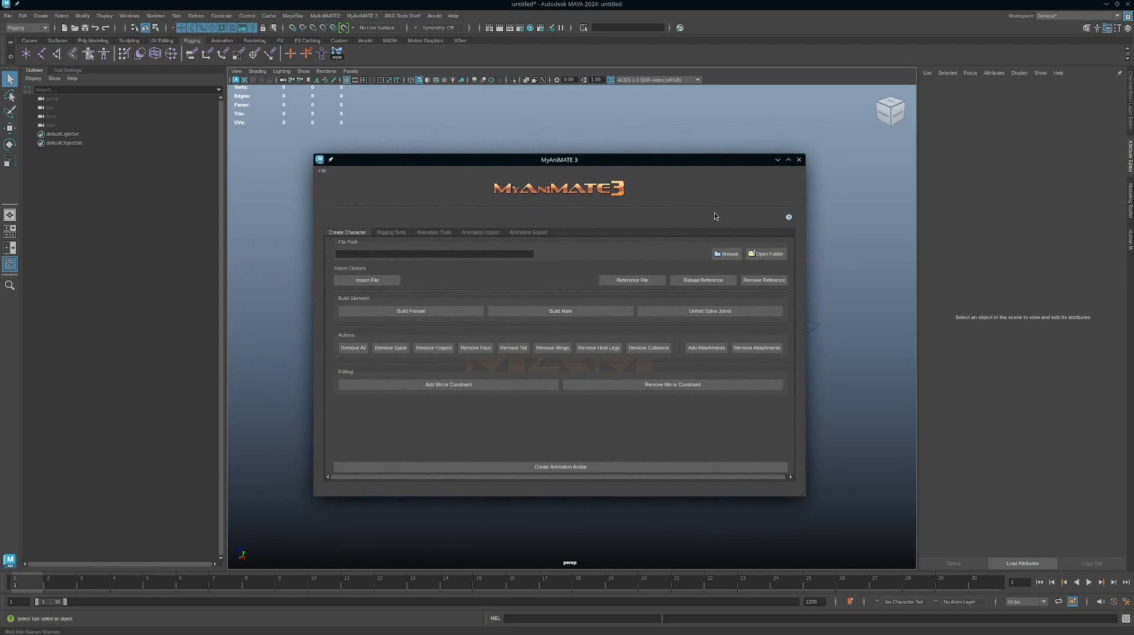
left_click(361, 16)
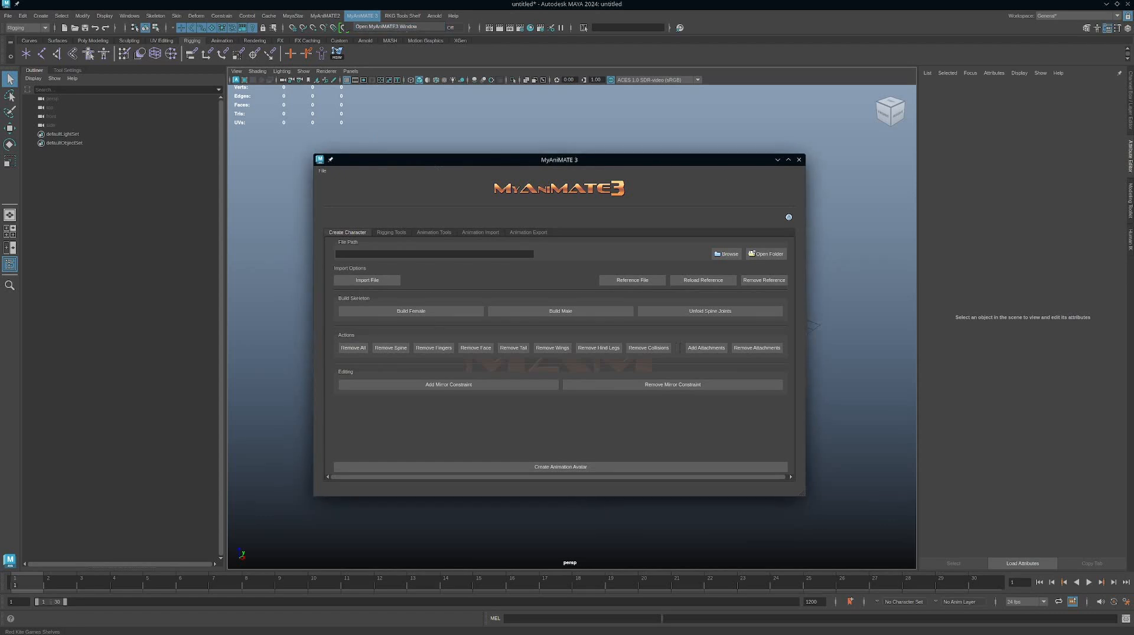
left_click(403, 235)
left_click(495, 233)
left_click(525, 233)
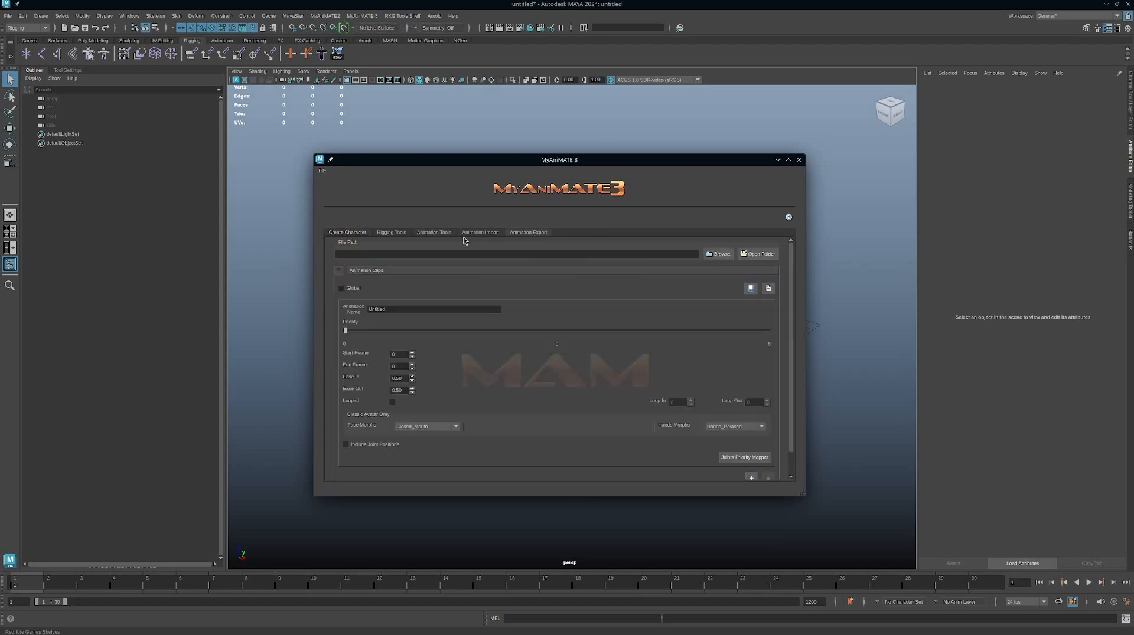
left_click(348, 233)
left_click_drag(614, 165, 666, 158)
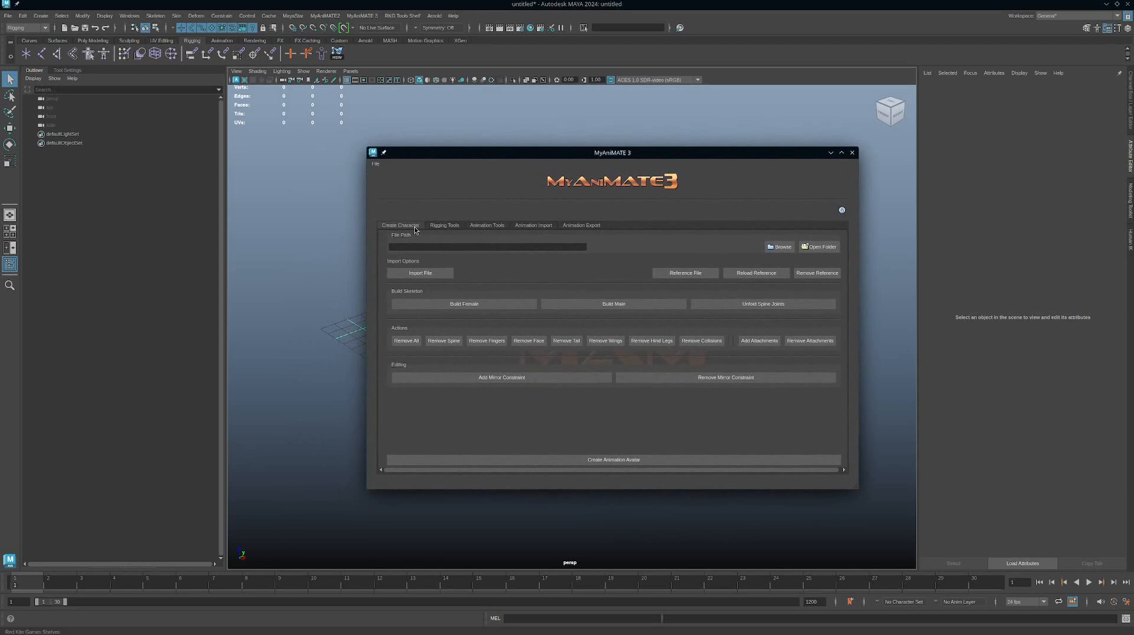
View the Rigging Tools categories and the file chooser for the character file path, without choosing a file.
left_click(445, 226)
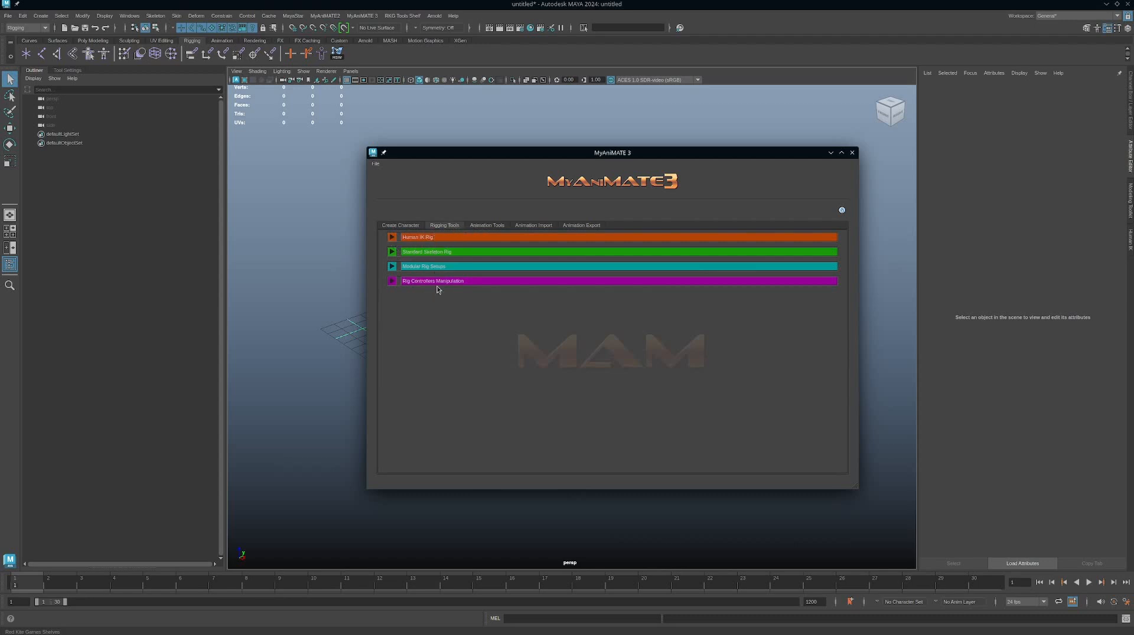
left_click(413, 226)
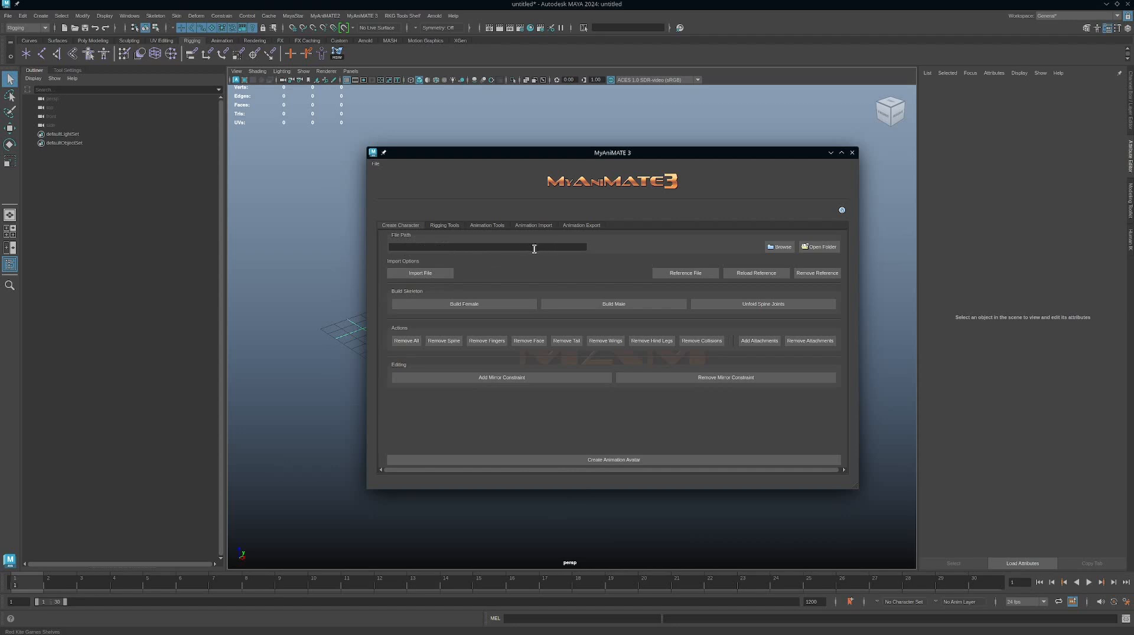
left_click(775, 250)
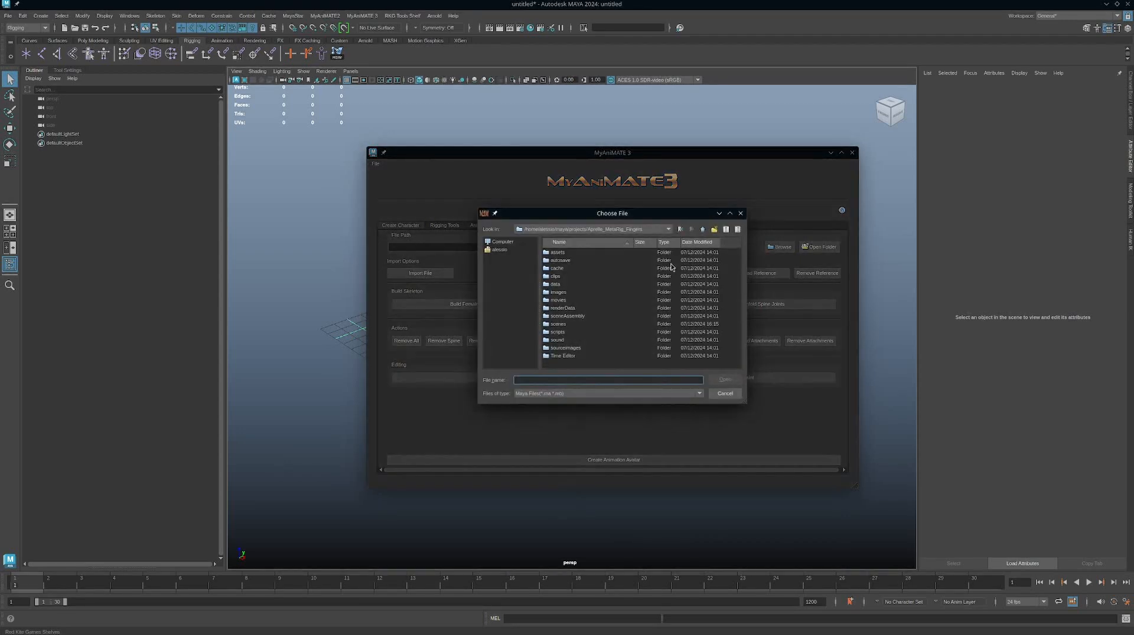
left_click(724, 393)
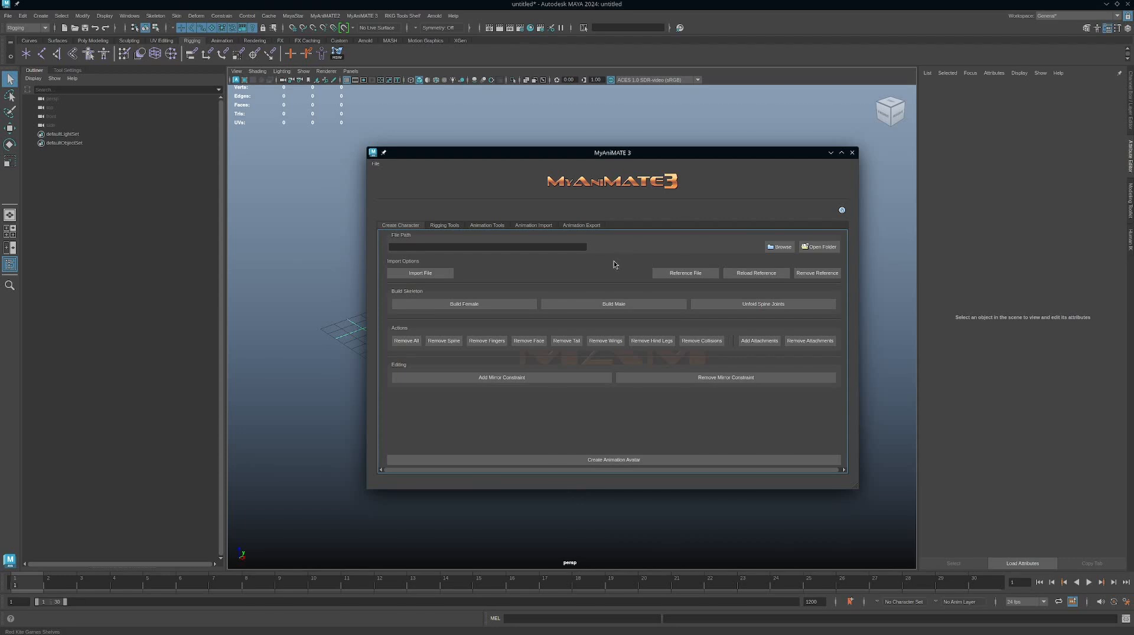
Uncover the viewport grid and build the female avatar skeleton, inspecting its joints up close.
left_click_drag(646, 159, 842, 163)
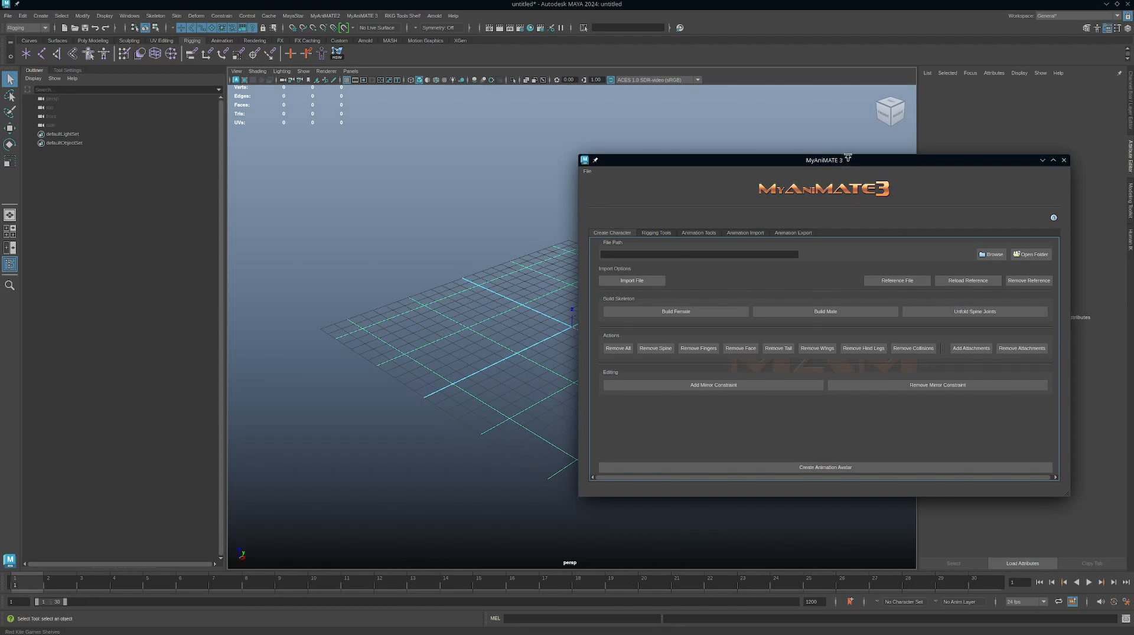
left_click_drag(808, 163, 918, 142)
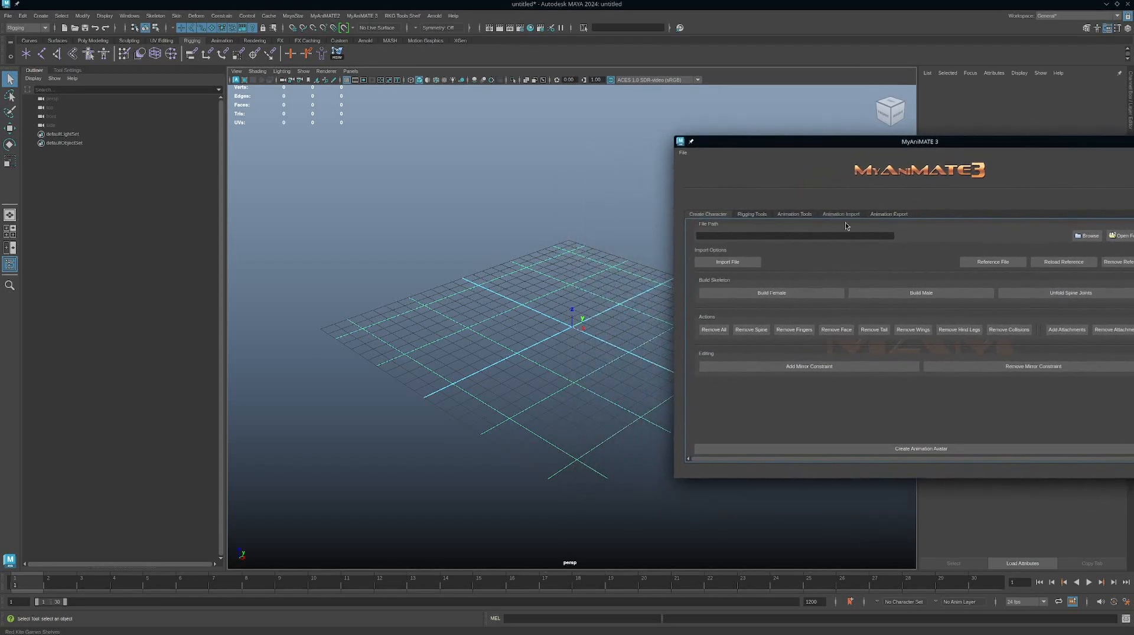
left_click(764, 296)
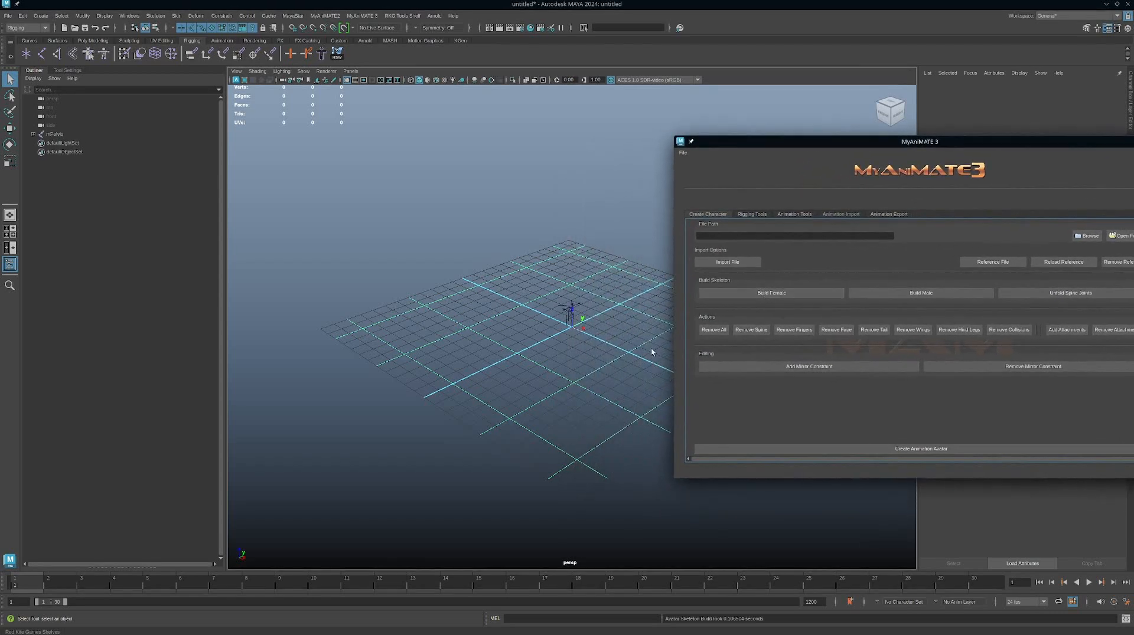
right_click_drag(512, 277, 1092, 484, "alt")
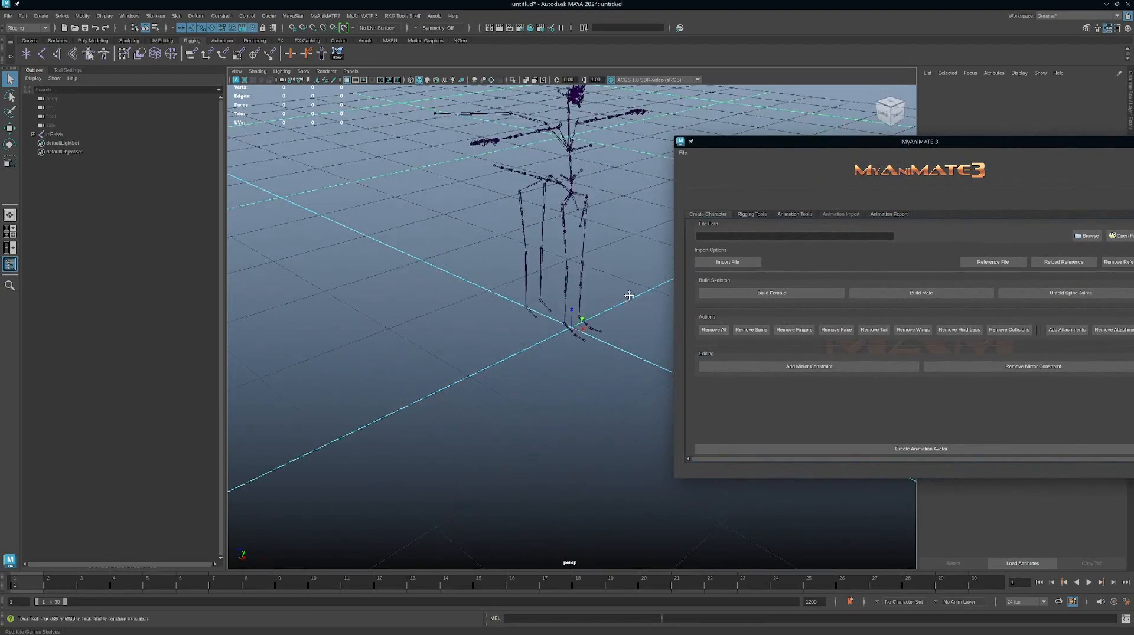
middle_click_drag(586, 236, 572, 374, "alt")
right_click_drag(571, 374, 783, 384, "alt")
left_click_drag(584, 321, 592, 302, "alt")
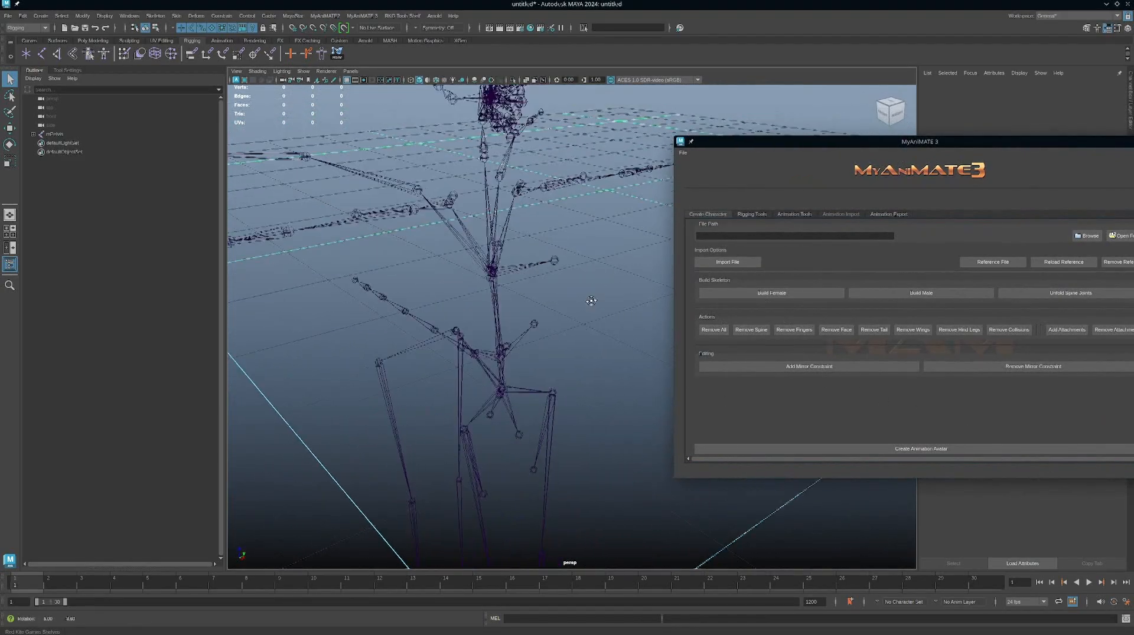
right_click_drag(592, 301, 535, 313, "alt")
left_click_drag(535, 313, 549, 342, "alt")
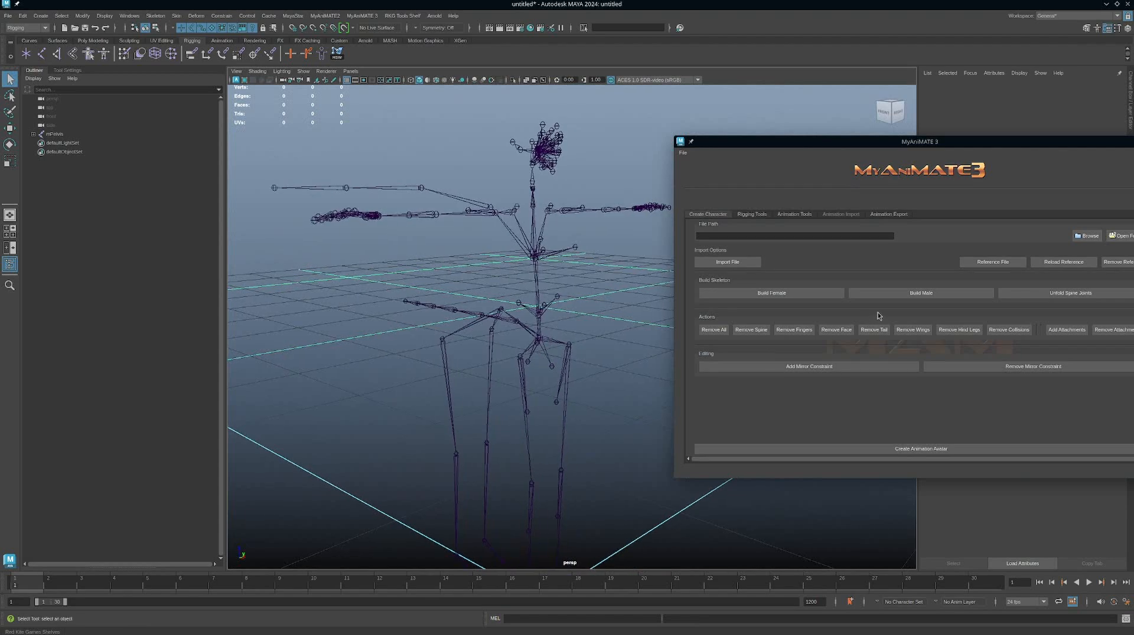
Build the male avatar skeleton and select its left shoulder joint, mShoulderLeft.
left_click(907, 297)
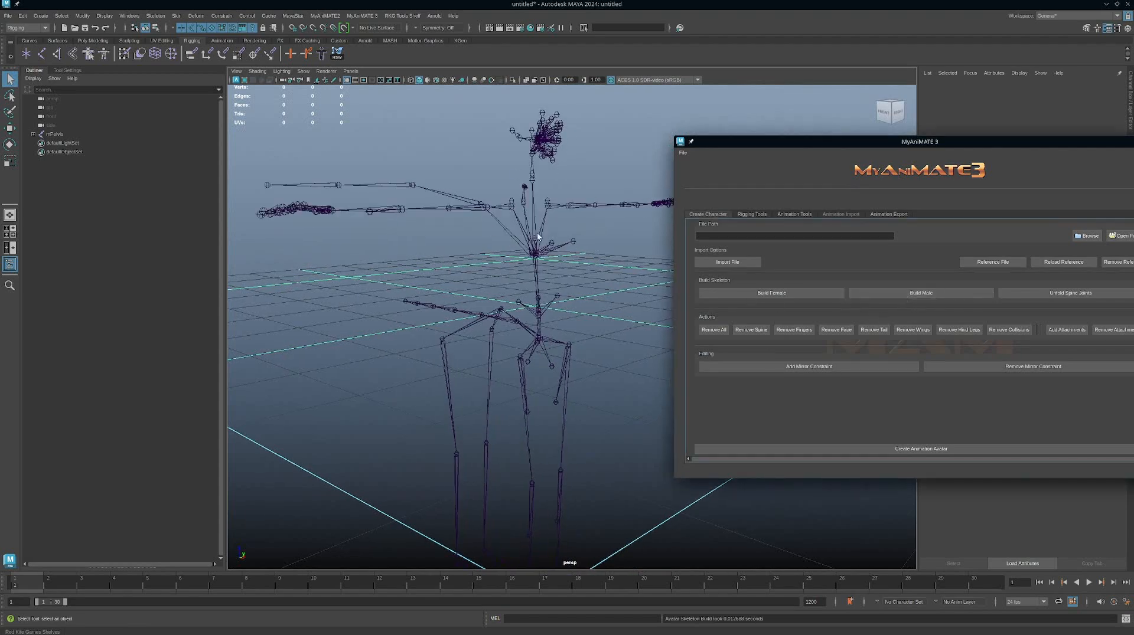
left_click_drag(588, 274, 580, 233, "alt")
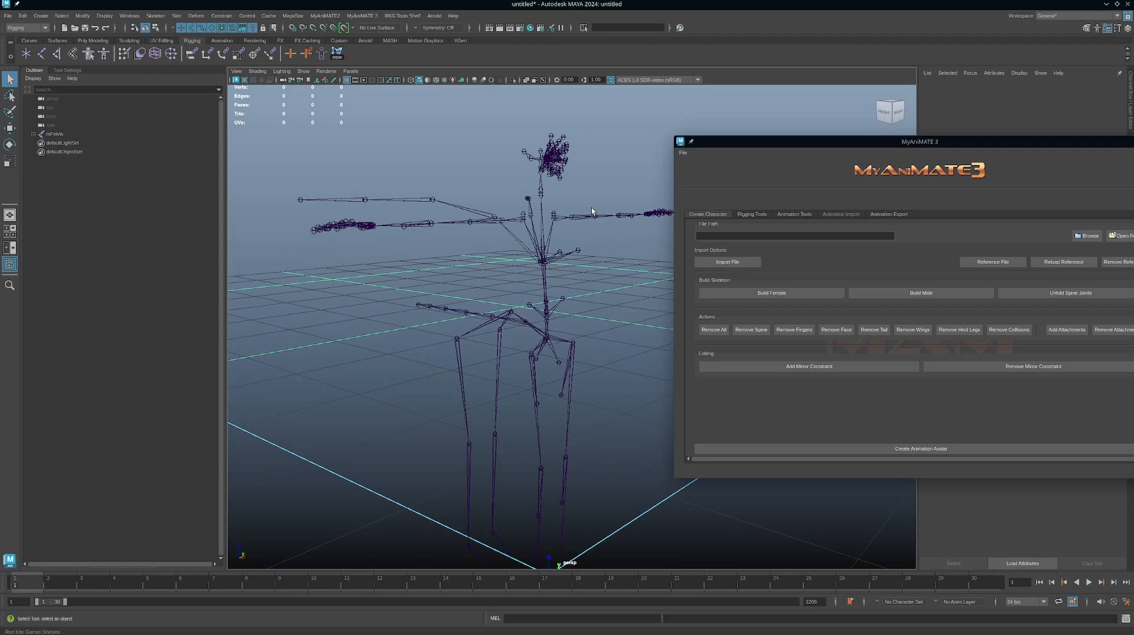
left_click_drag(581, 209, 591, 234)
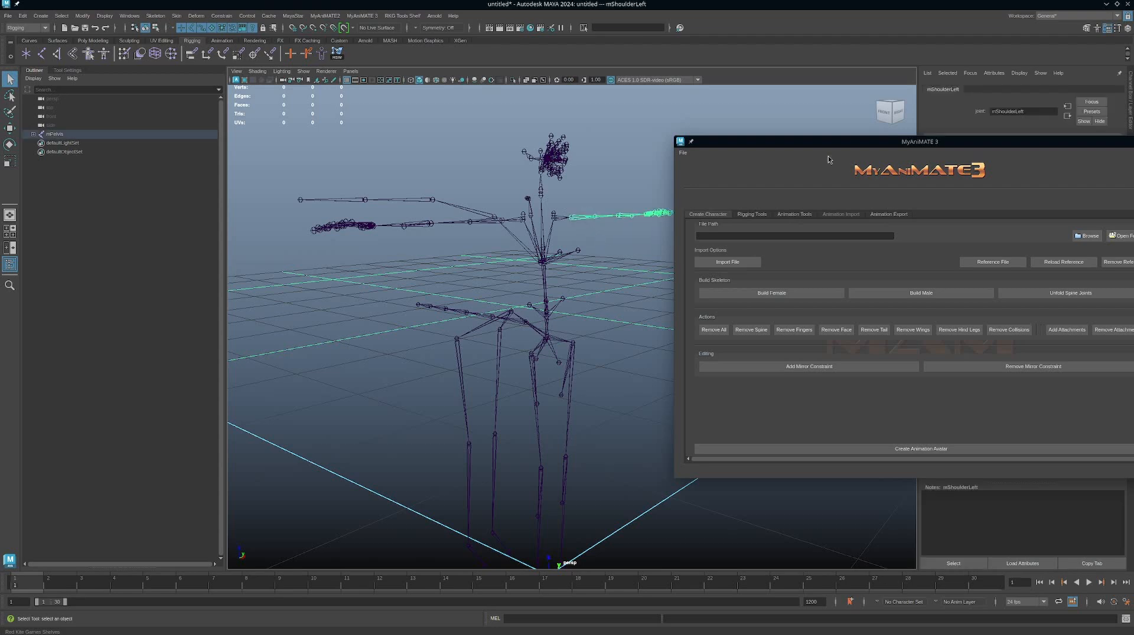
Inspect the transform channel values of the male skeleton's left shoulder joint and its L_CLAVICLE joint.
left_click_drag(826, 141, 817, 263)
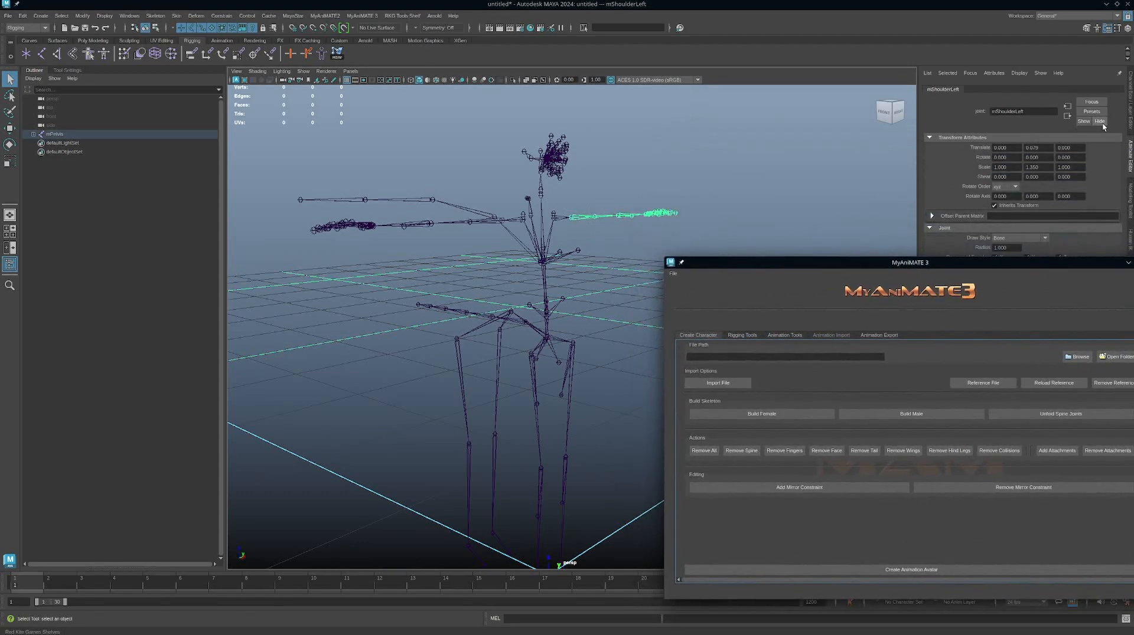
left_click(1130, 109)
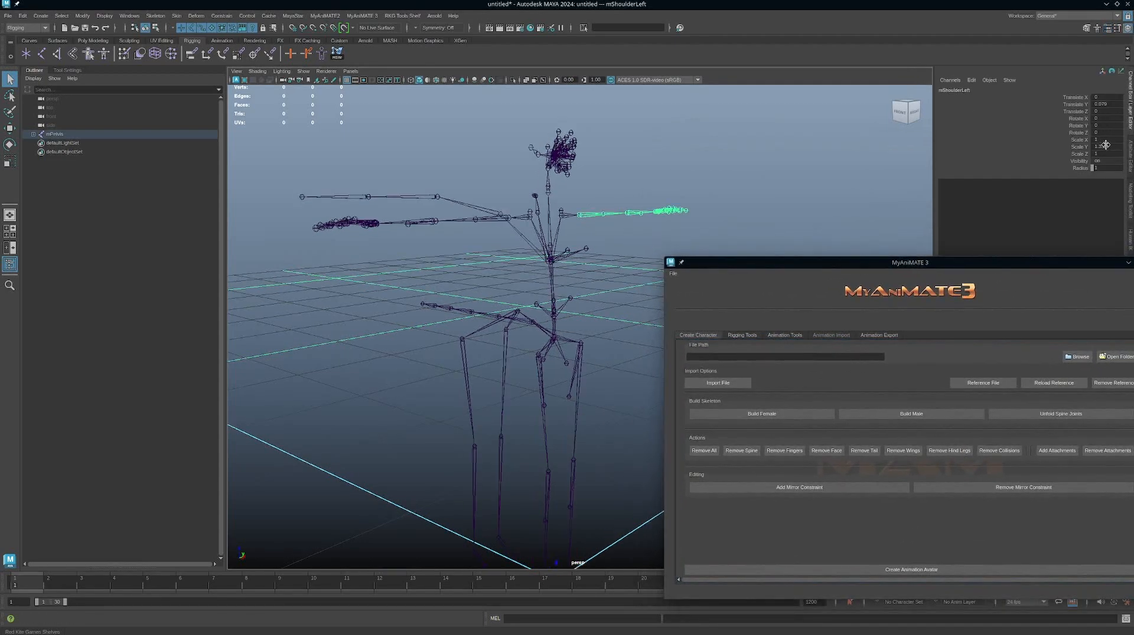
left_click_drag(672, 167, 677, 171, "alt")
middle_click_drag(676, 167, 681, 189, "alt")
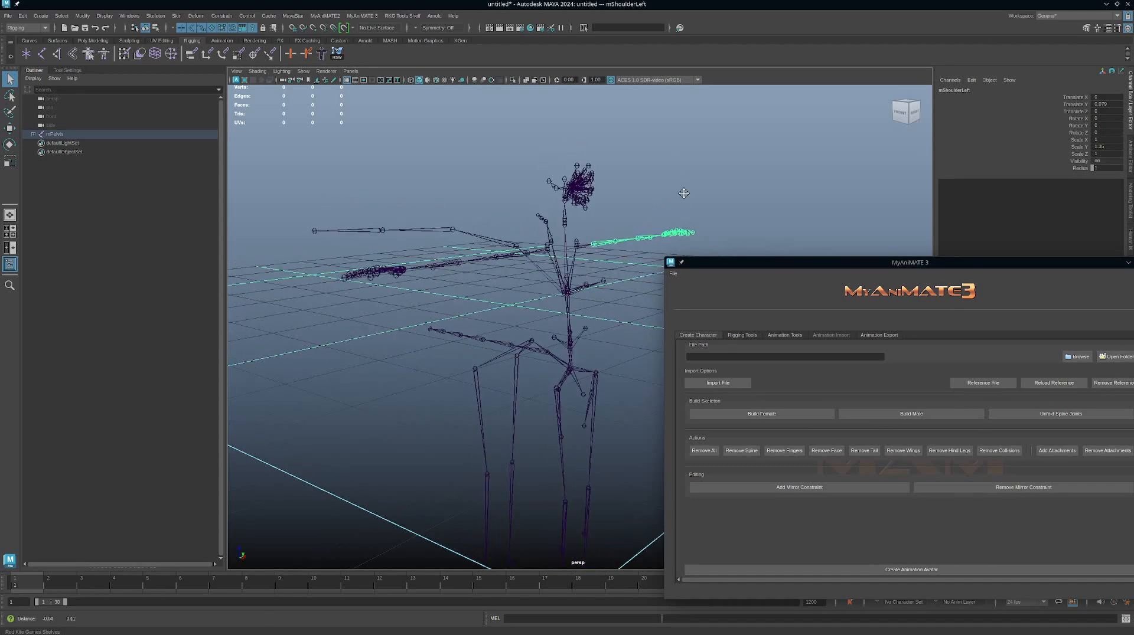
right_click_drag(614, 219, 811, 183, "alt")
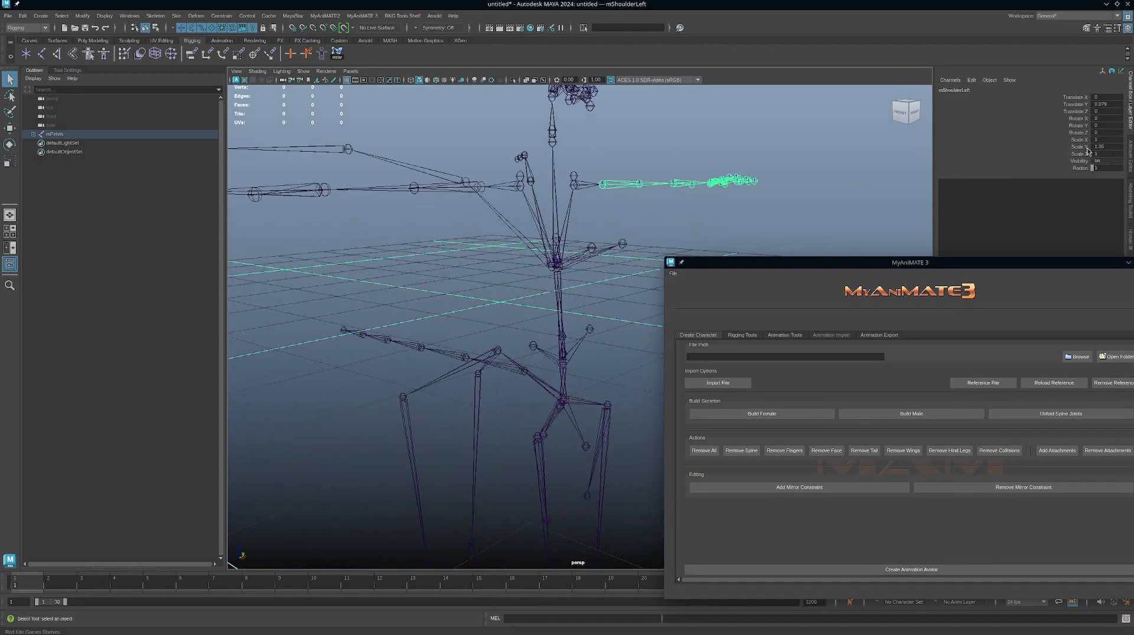
left_click(570, 174)
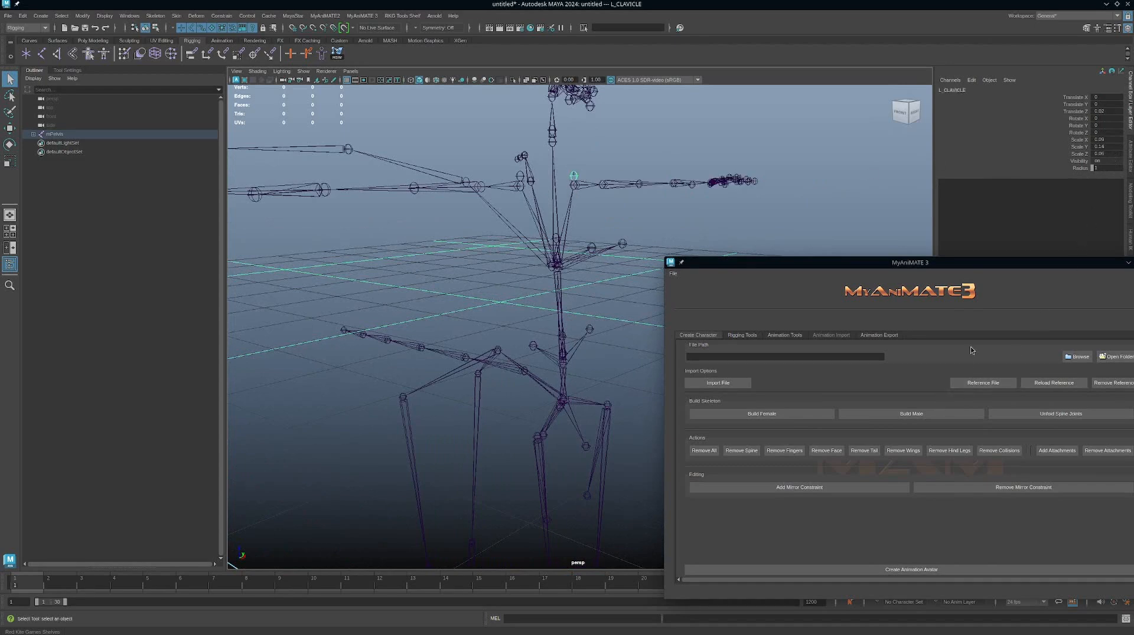
Rebuild the skeleton as female and select the left shoulder joint to compare its scale values with the male version.
left_click(788, 414)
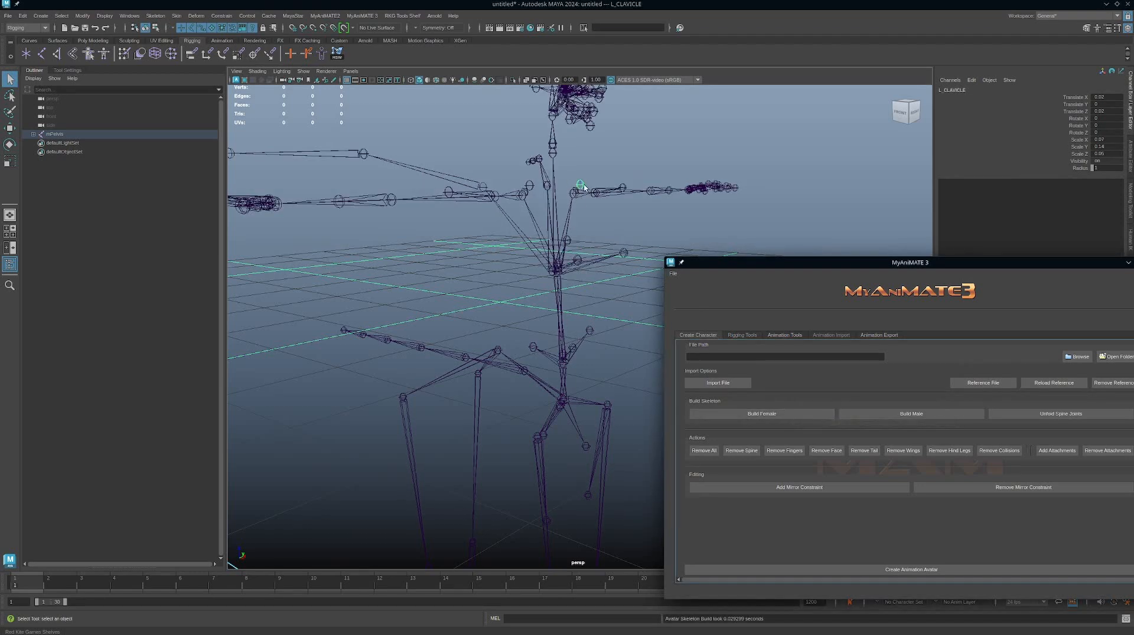
left_click(611, 198)
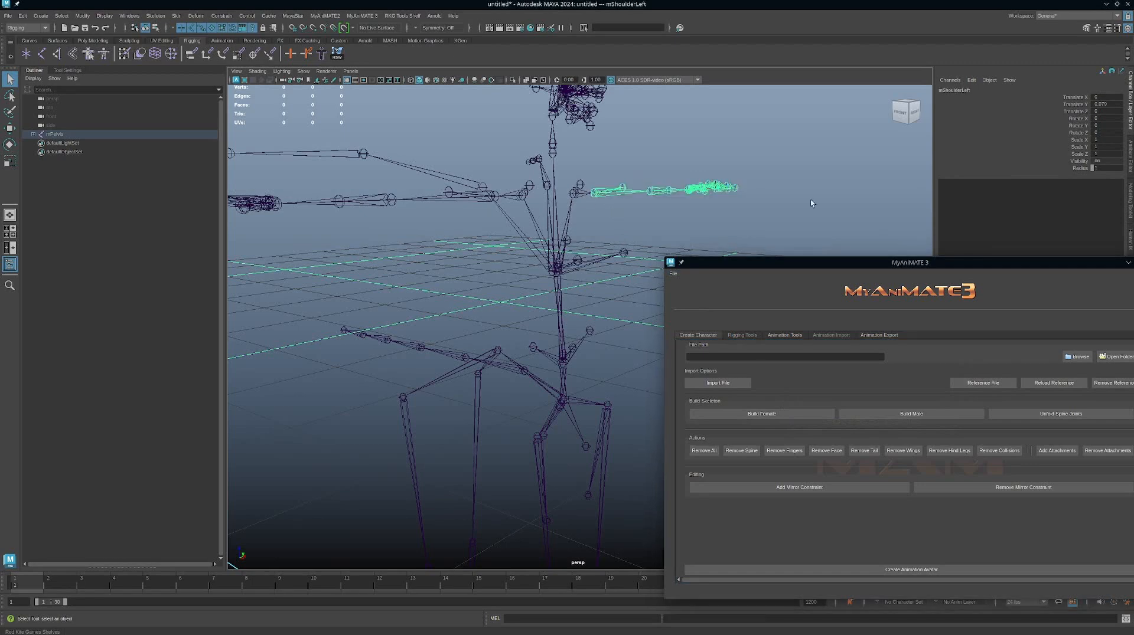
scroll(448, 246, "down", 5)
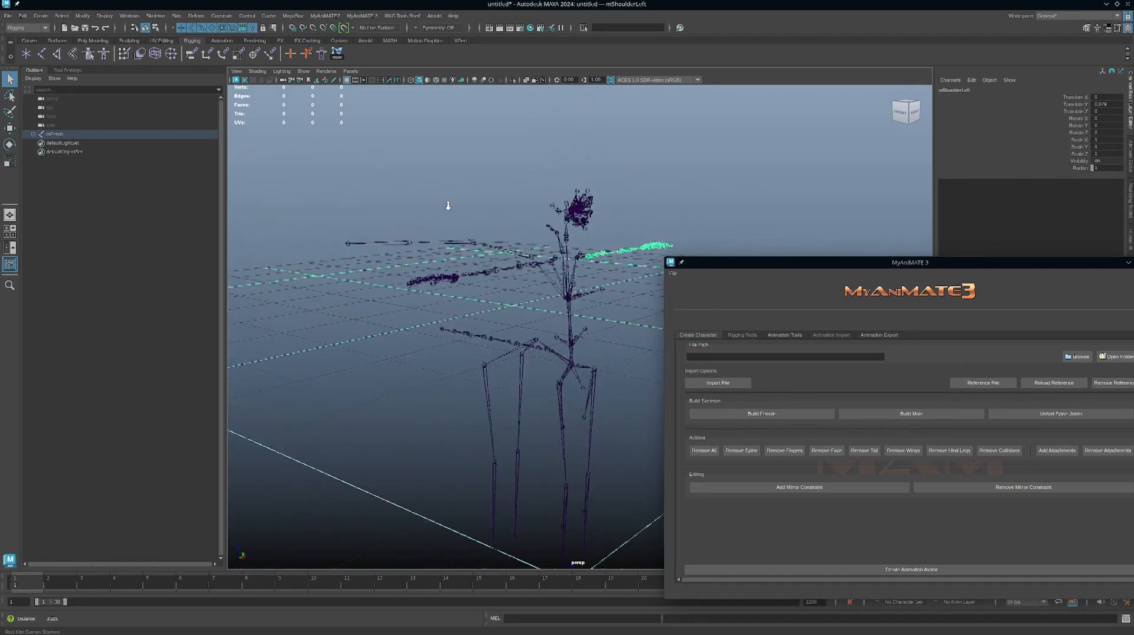
scroll(448, 246, "down", 5)
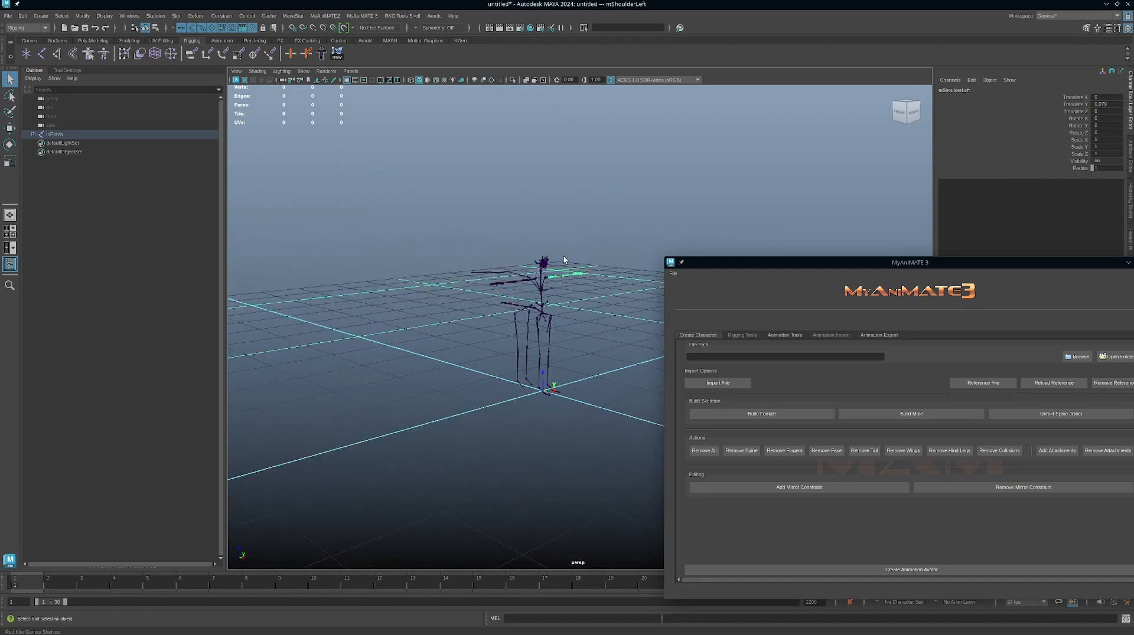
left_click_drag(531, 416, 573, 340, "alt")
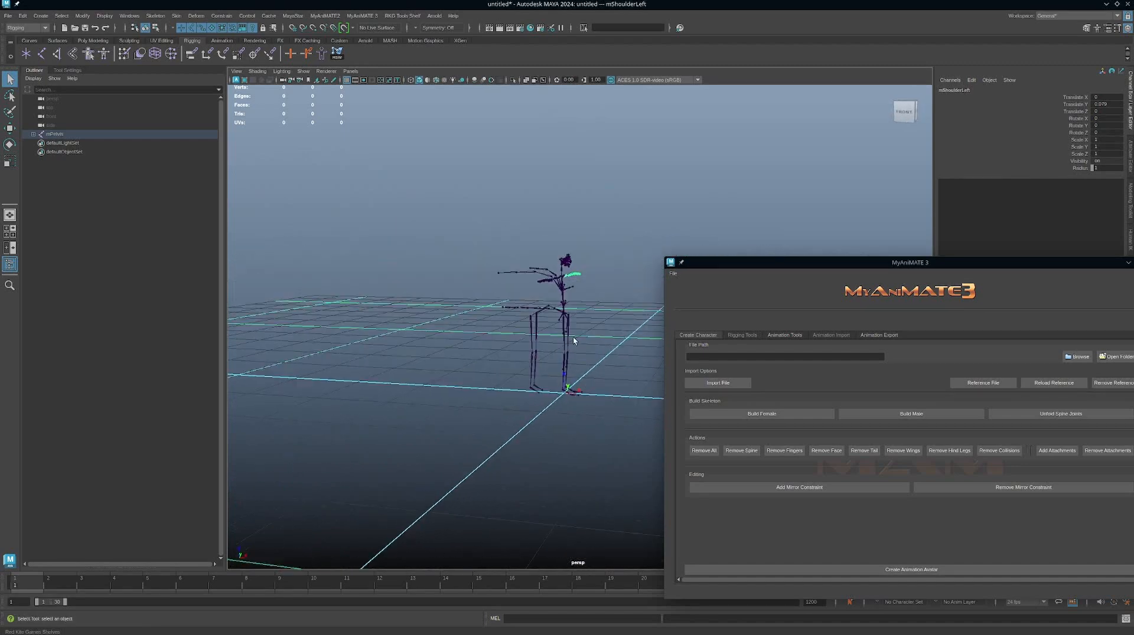
left_click_drag(552, 290, 553, 374, "alt")
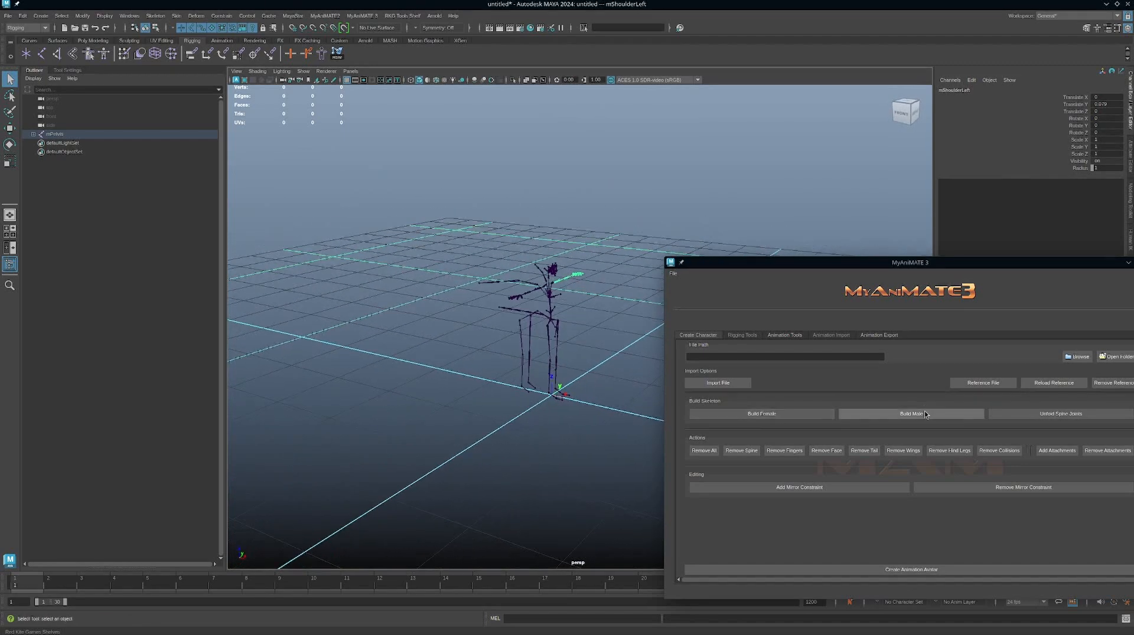
Unfold the skeleton's spine joints and inspect the torso up close.
scroll(553, 298, "up", 5)
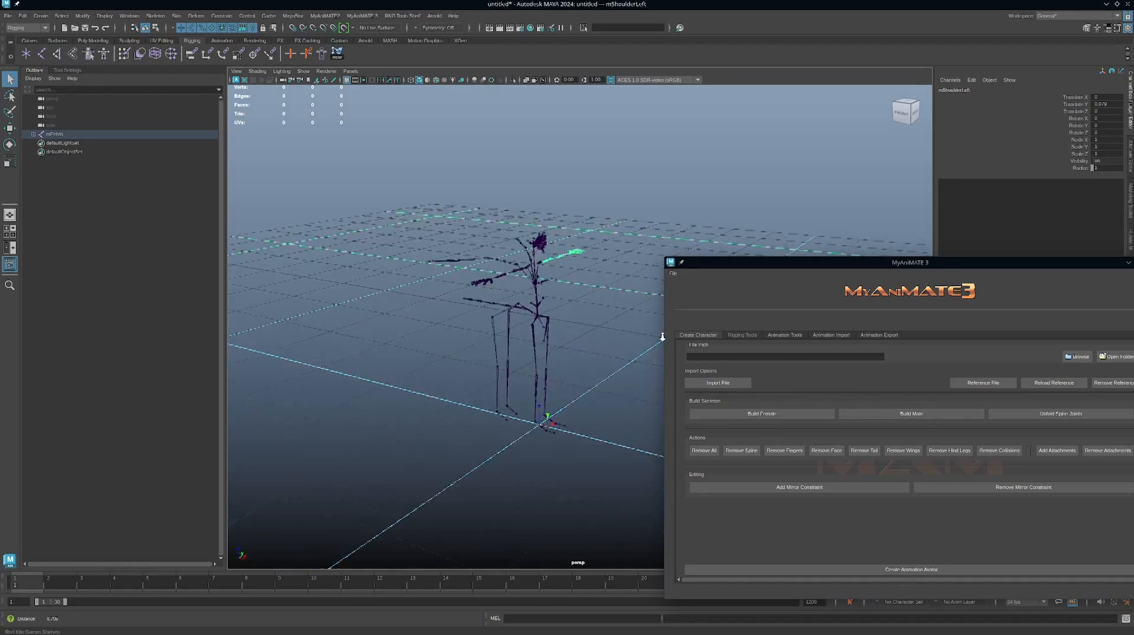
middle_click_drag(540, 325, 591, 376, "alt")
left_click_drag(592, 344, 589, 337, "alt")
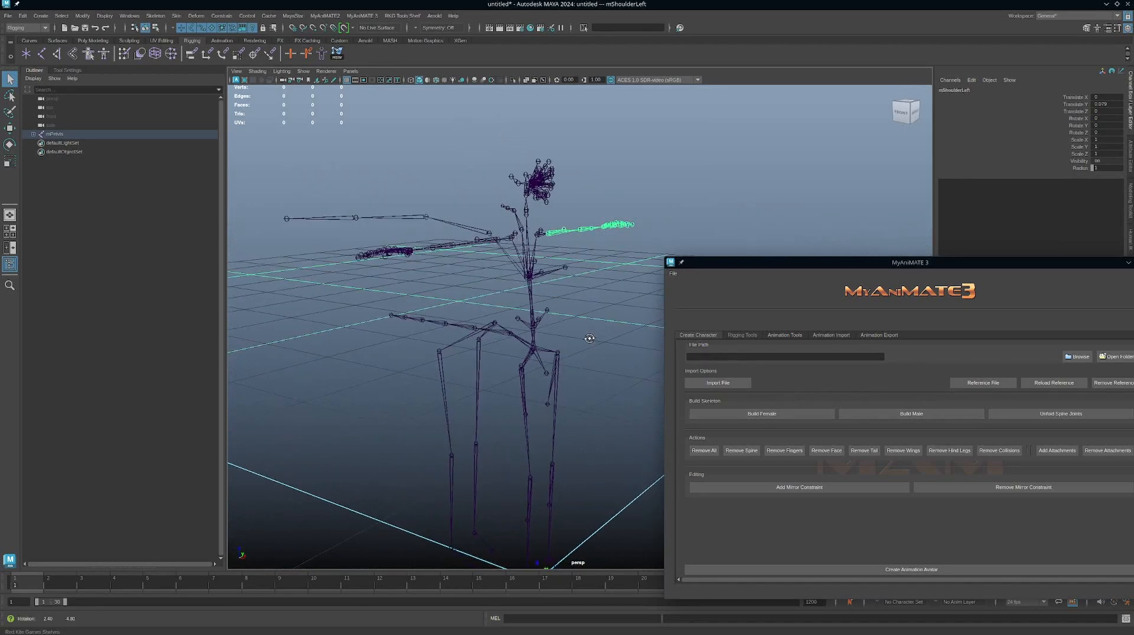
left_click(1021, 415)
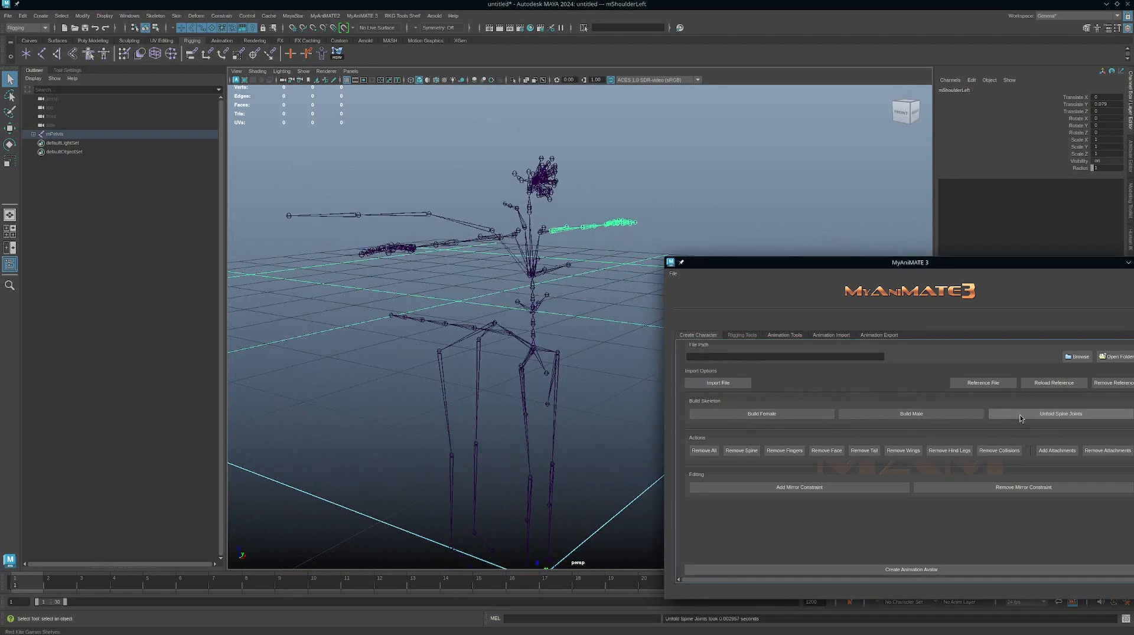
right_click_drag(530, 302, 643, 339, "alt")
left_click_drag(571, 316, 577, 325, "alt")
Rebuild the skeleton as male, inspect its spine, and reposition the MyAniMATE 3 window beside it.
left_click(903, 415)
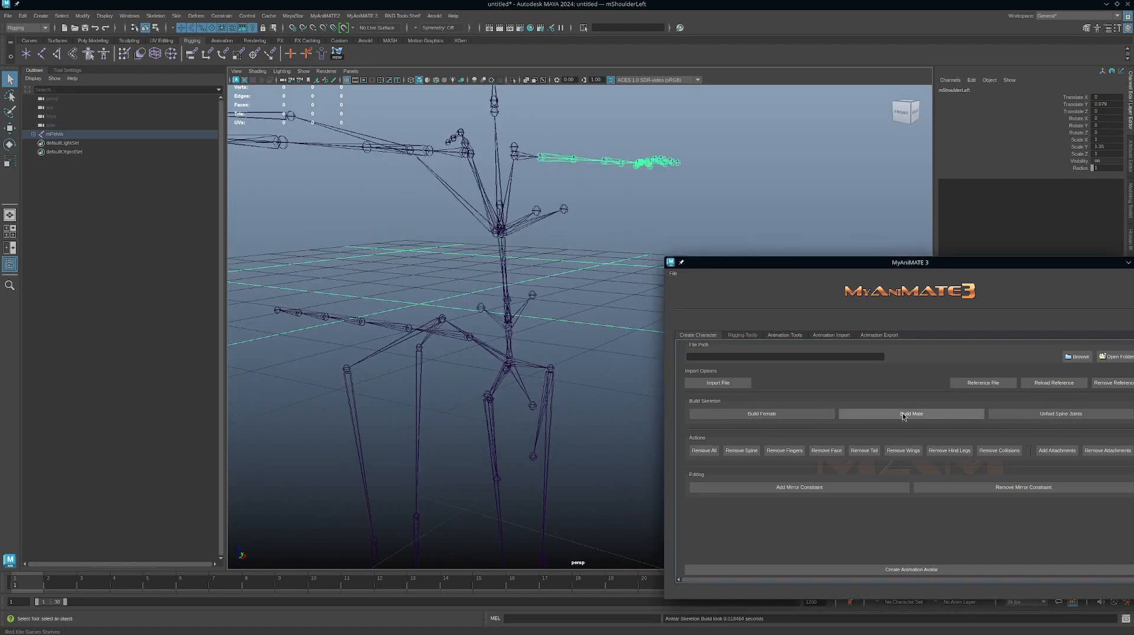
left_click_drag(519, 314, 532, 342, "alt")
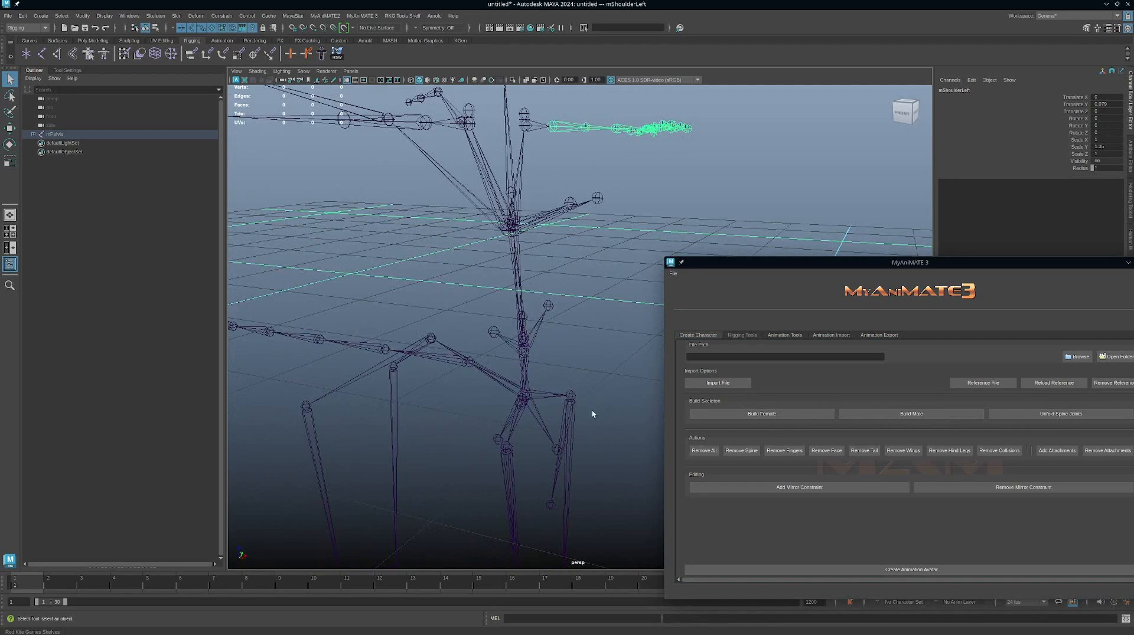
left_click_drag(592, 412, 539, 336, "alt")
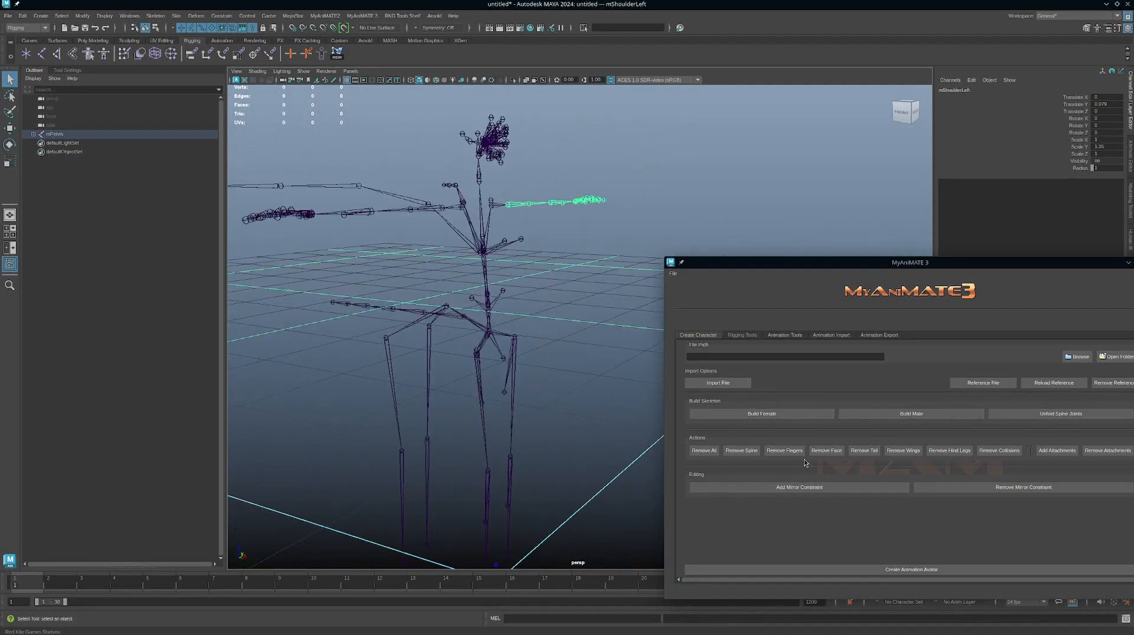
left_click_drag(813, 267, 759, 222)
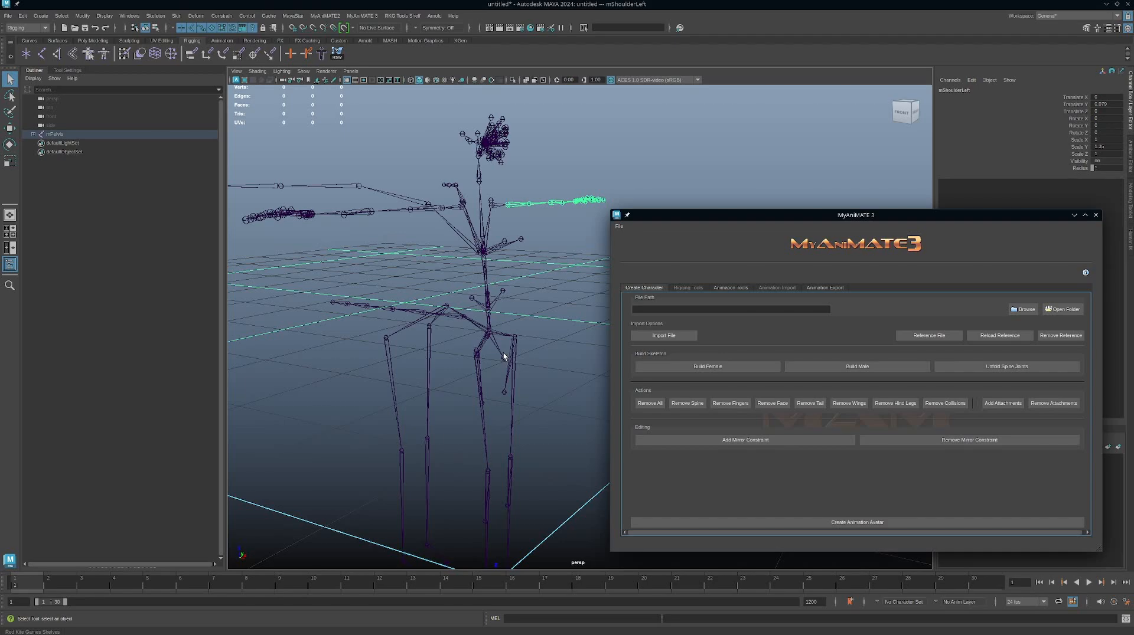
Add the mirror constraint to the male skeleton and rotate the left shoulder joint downward to test mirrored editing.
left_click_drag(504, 356, 561, 414, "alt")
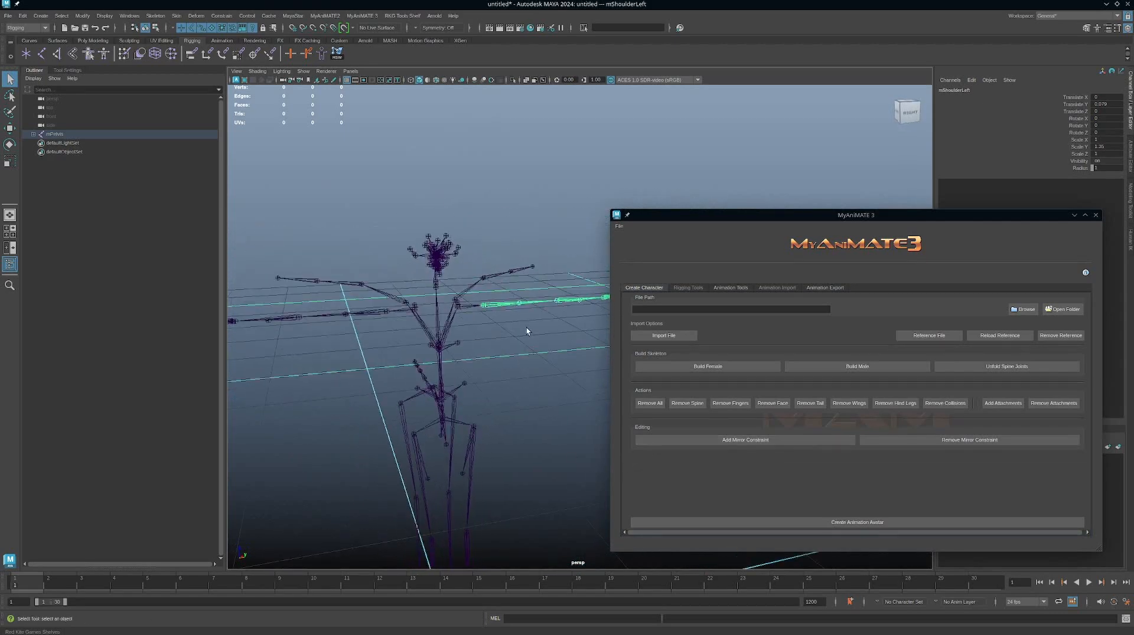
left_click(672, 441)
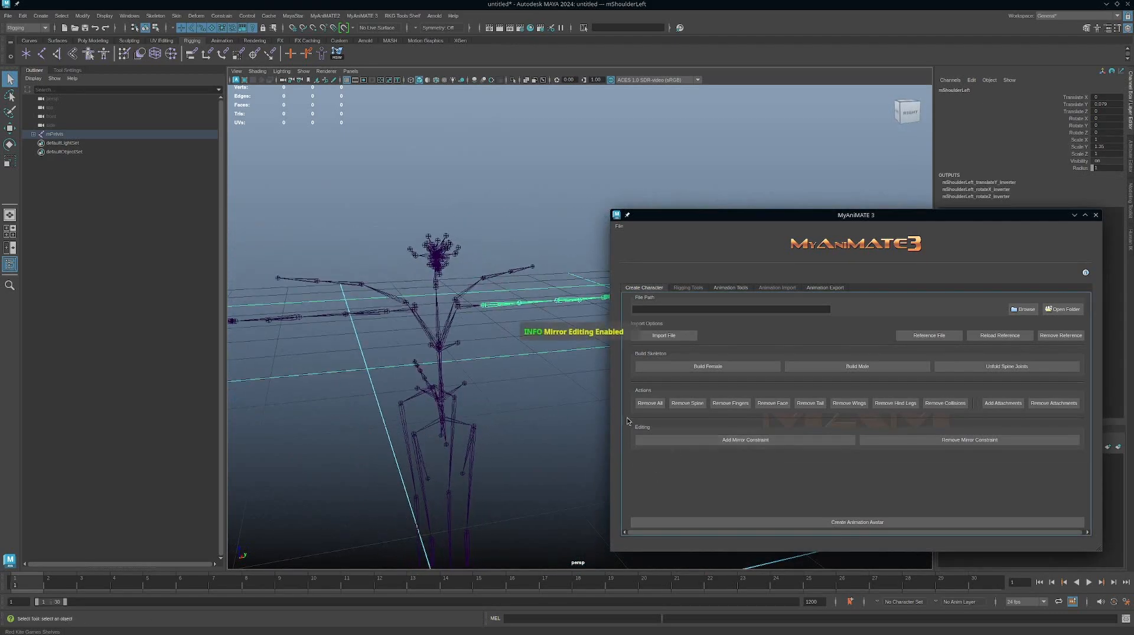
left_click_drag(513, 343, 527, 356, "alt")
key("e")
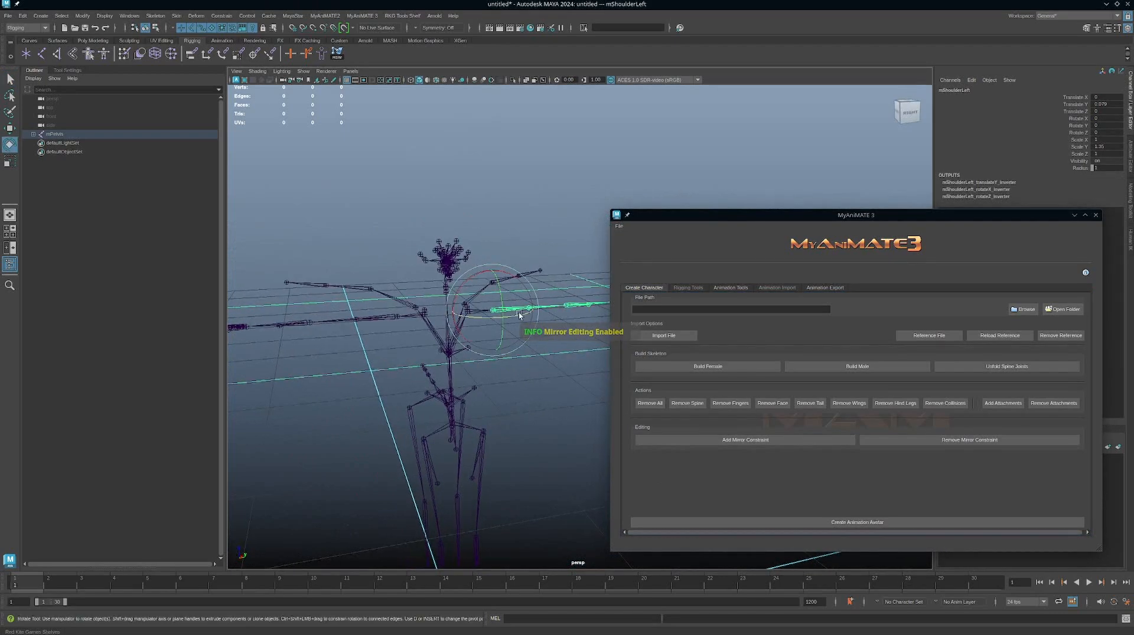
left_click_drag(520, 315, 516, 377)
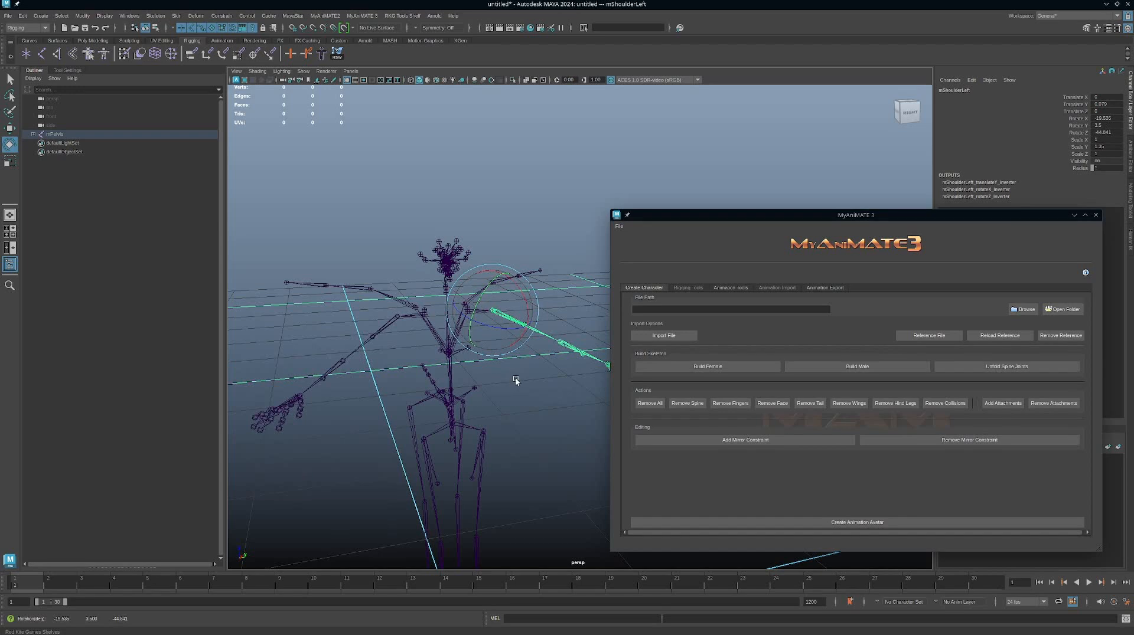
Undo the shoulder rotation and try moving the left shoulder joint with mirrored editing.
key("ctrl+z")
key("ctrl+z")
key("w")
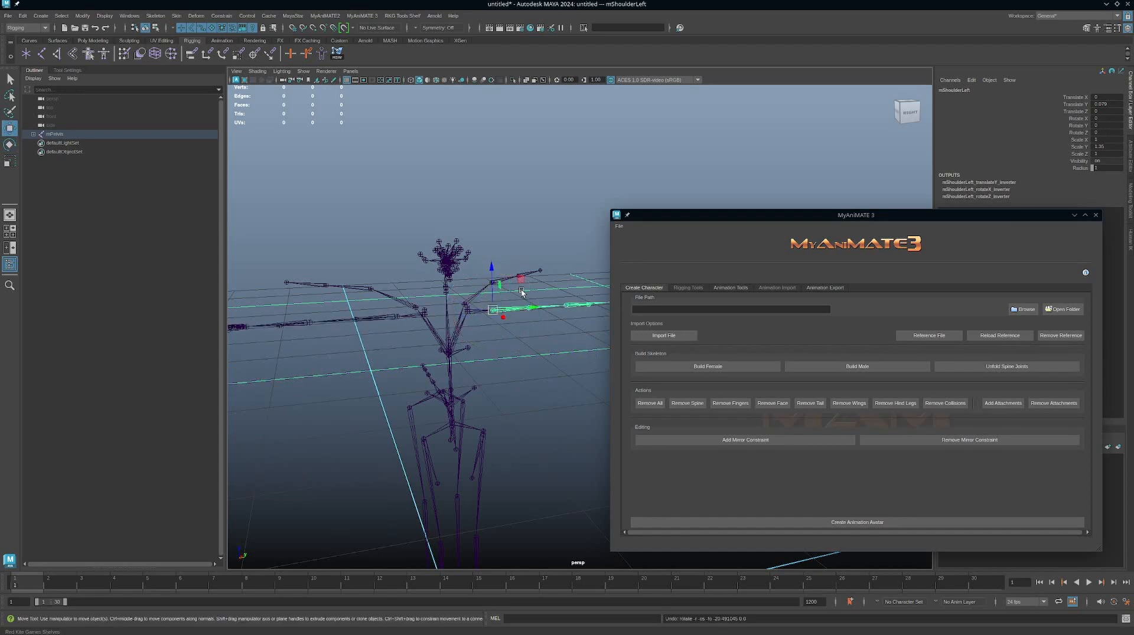
left_click_drag(521, 291, 575, 361)
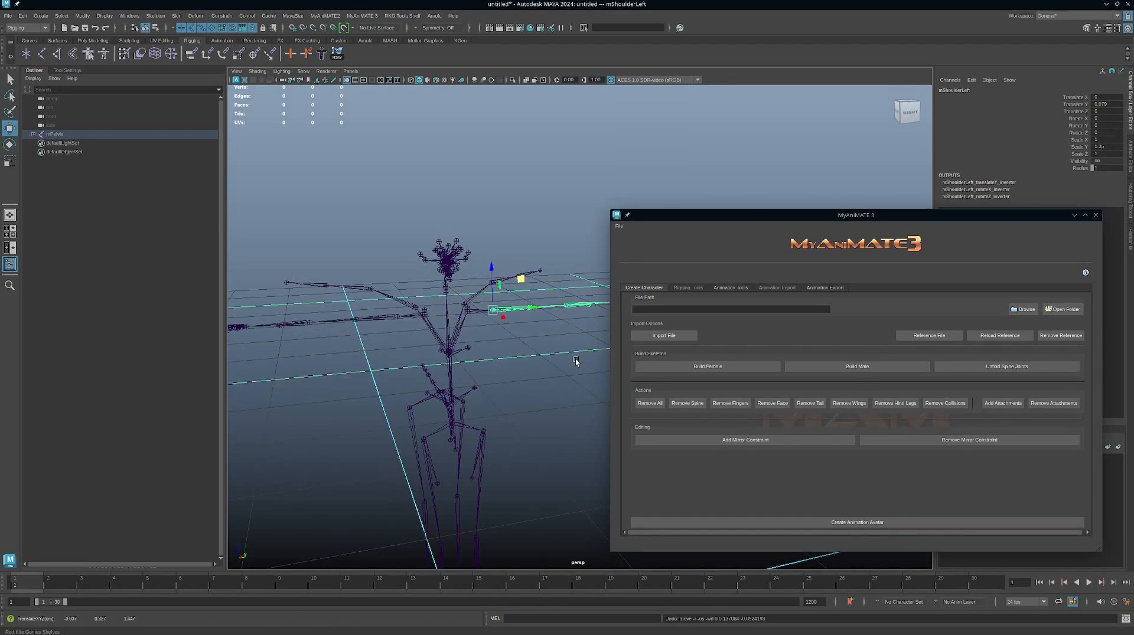
Remove the mirror constraint from the skeleton and clear the joint selection.
left_click_drag(549, 430, 522, 401, "alt")
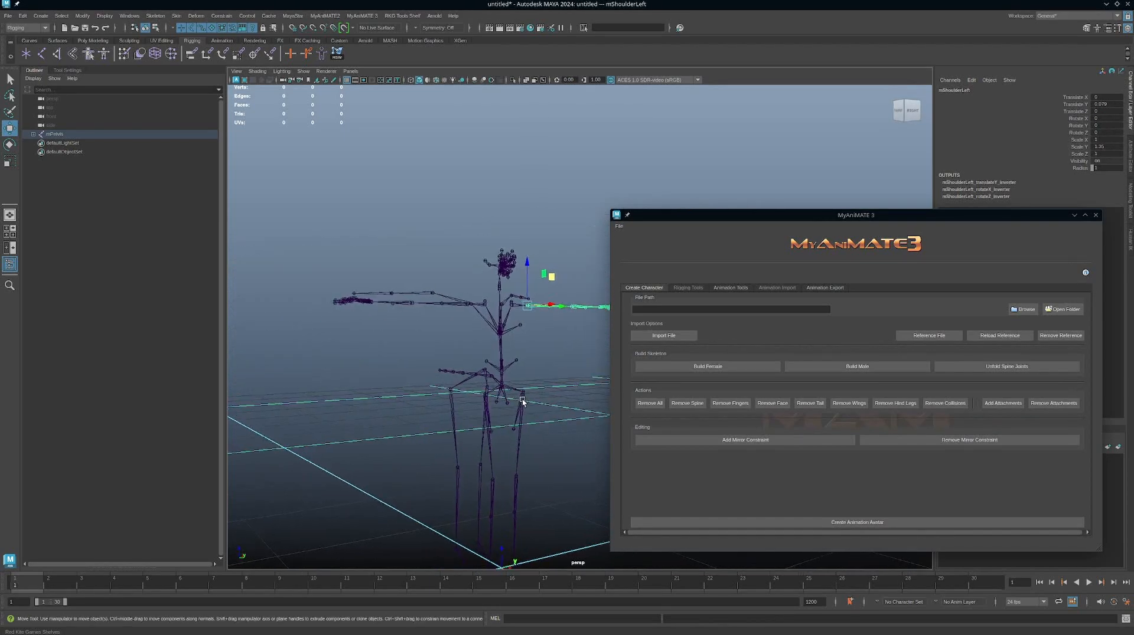
left_click(952, 439)
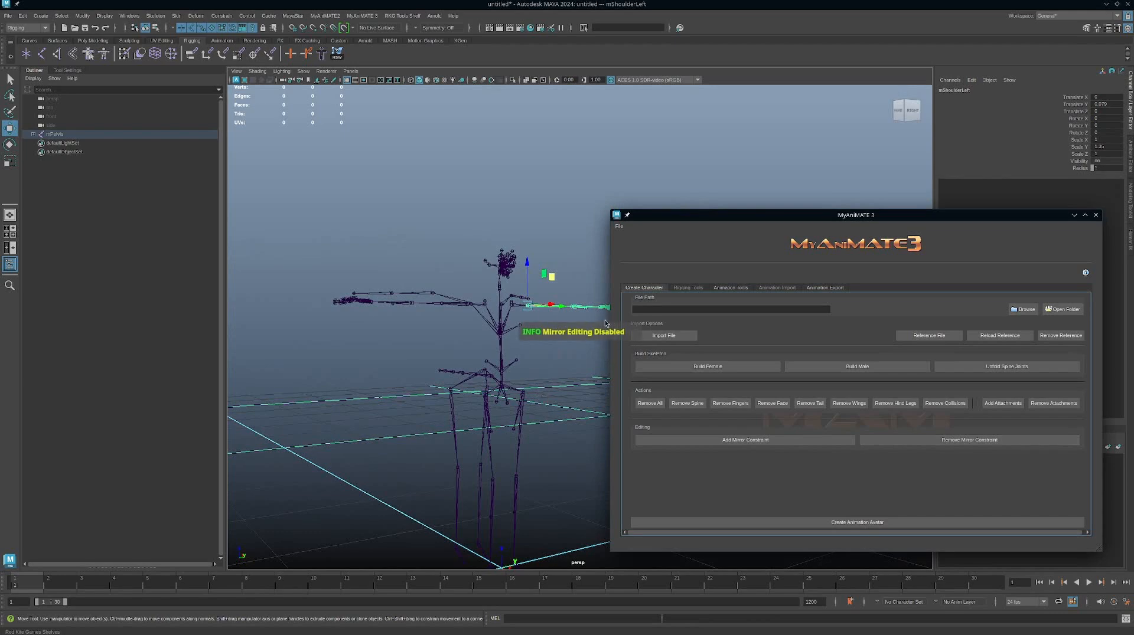
left_click_drag(592, 339, 534, 381, "alt")
left_click(568, 468)
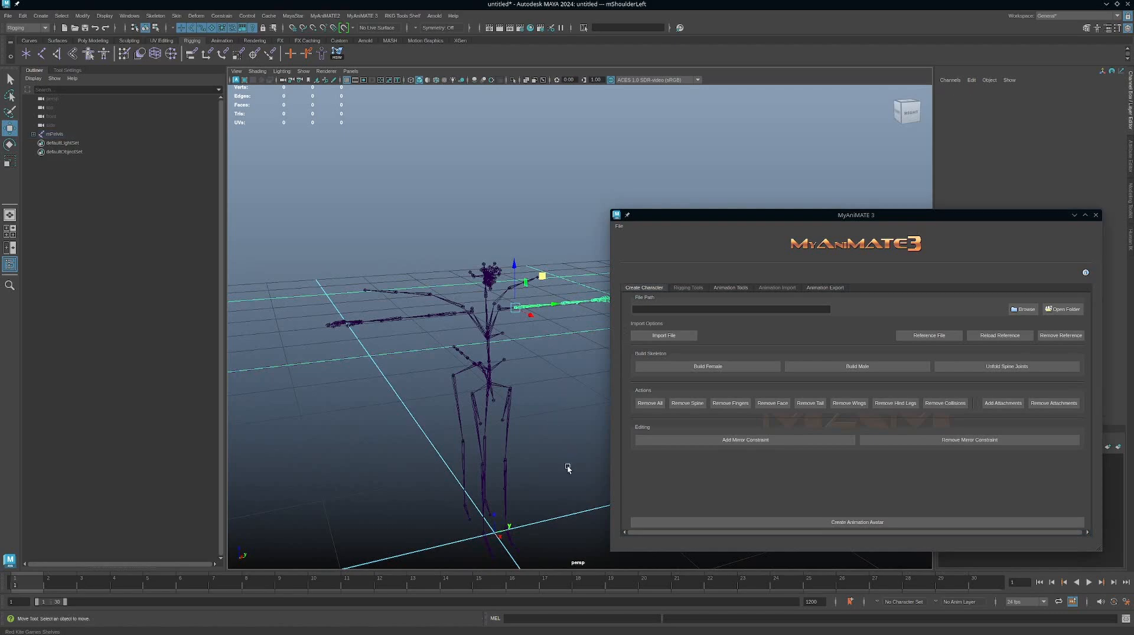
Create the animation avatar from the male skeleton, choosing not to animate the collision volume joints.
left_click_drag(568, 468, 526, 477, "alt")
right_click_drag(525, 477, 437, 430, "alt")
left_click_drag(438, 431, 511, 463, "alt")
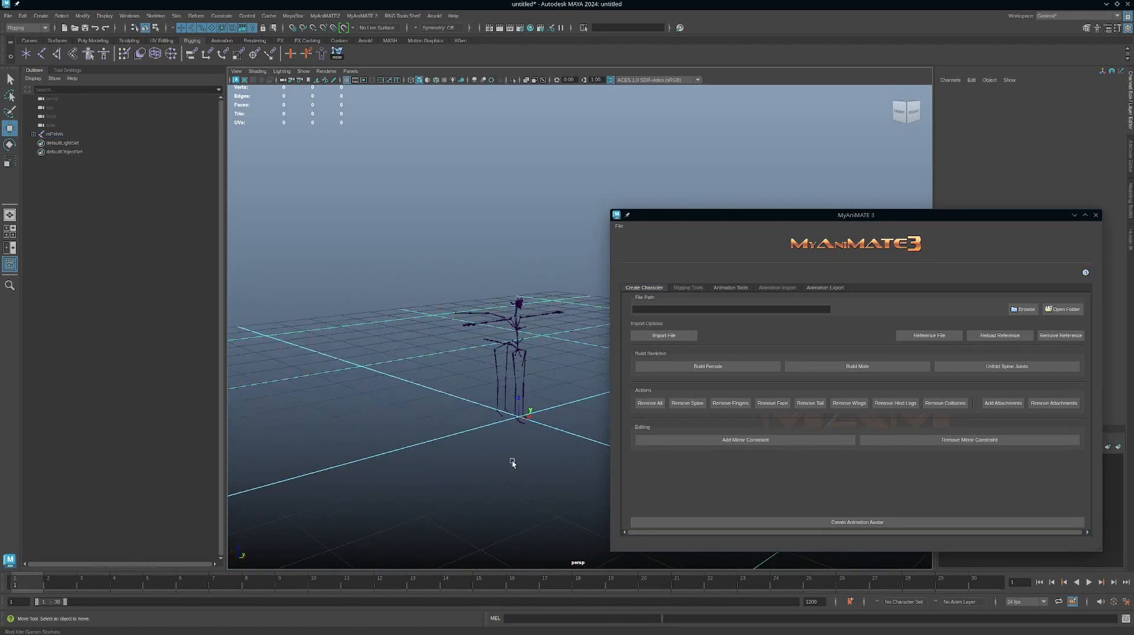
left_click(838, 522)
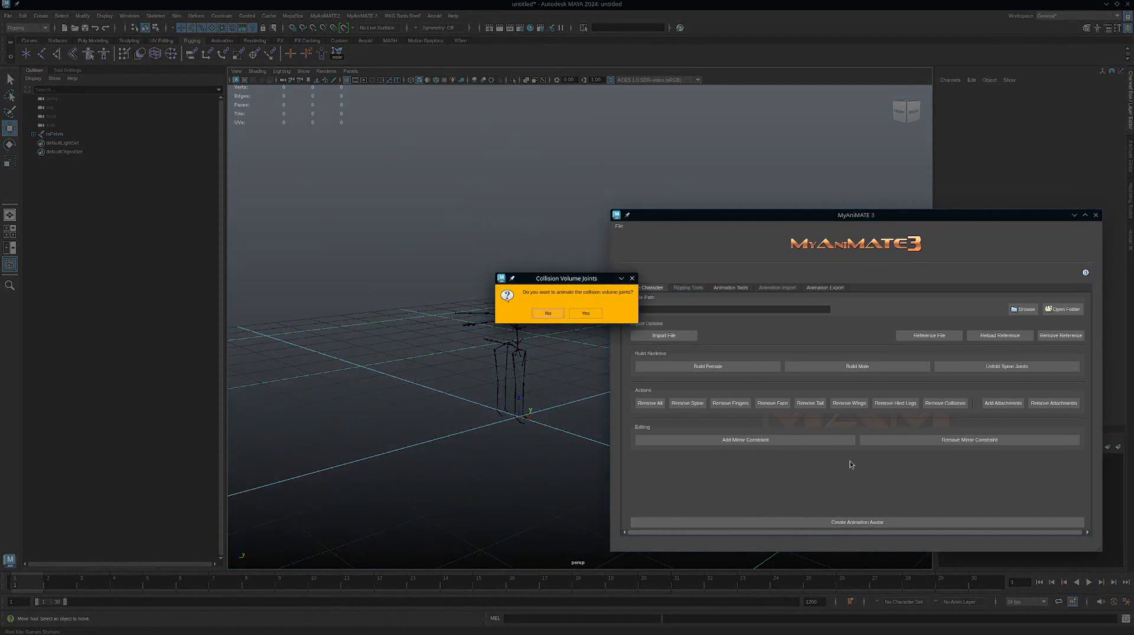
left_click(539, 317)
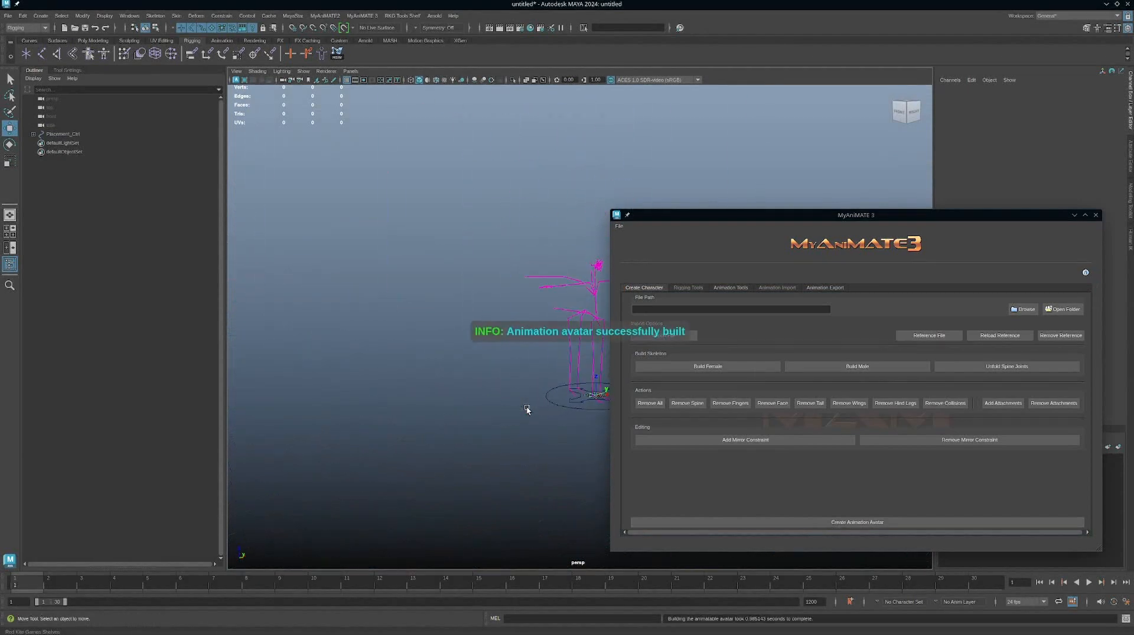
middle_click_drag(512, 280, 476, 304, "alt")
right_click_drag(475, 303, 556, 298, "alt")
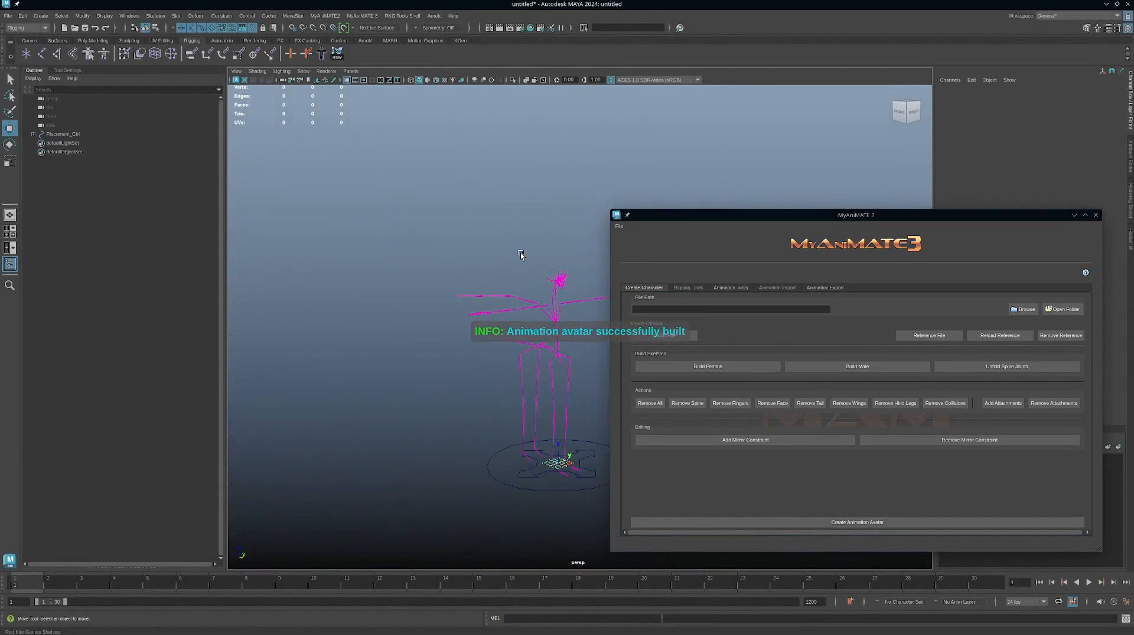
left_click_drag(540, 242, 503, 270, "alt")
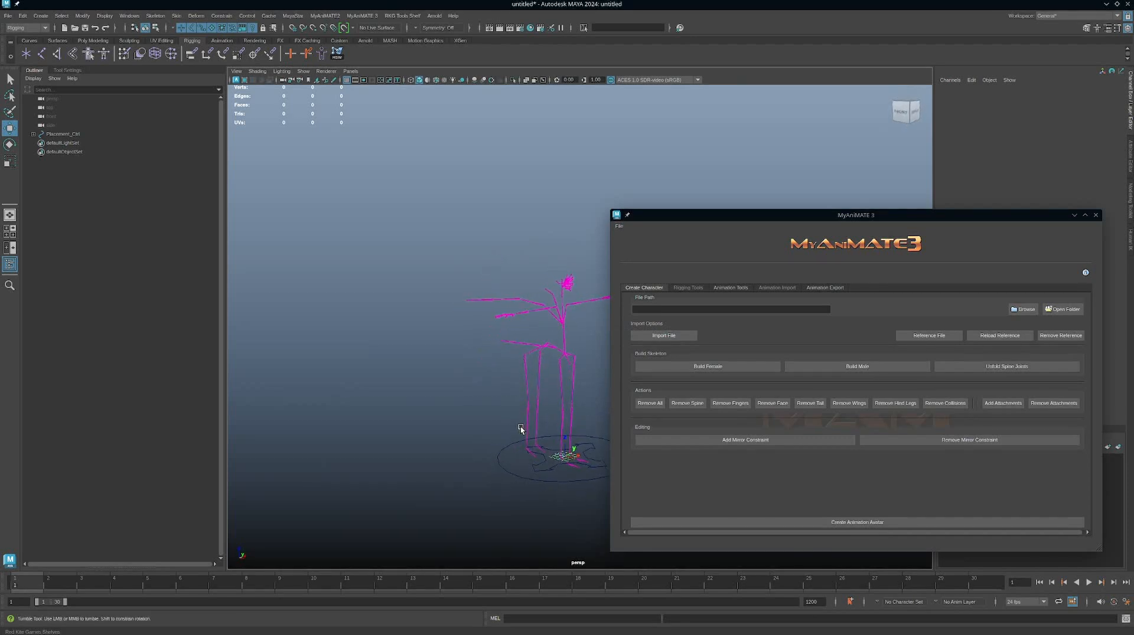
Review the Human IK Rig options in the rigging tools and select the avatar's placement control.
left_click(689, 288)
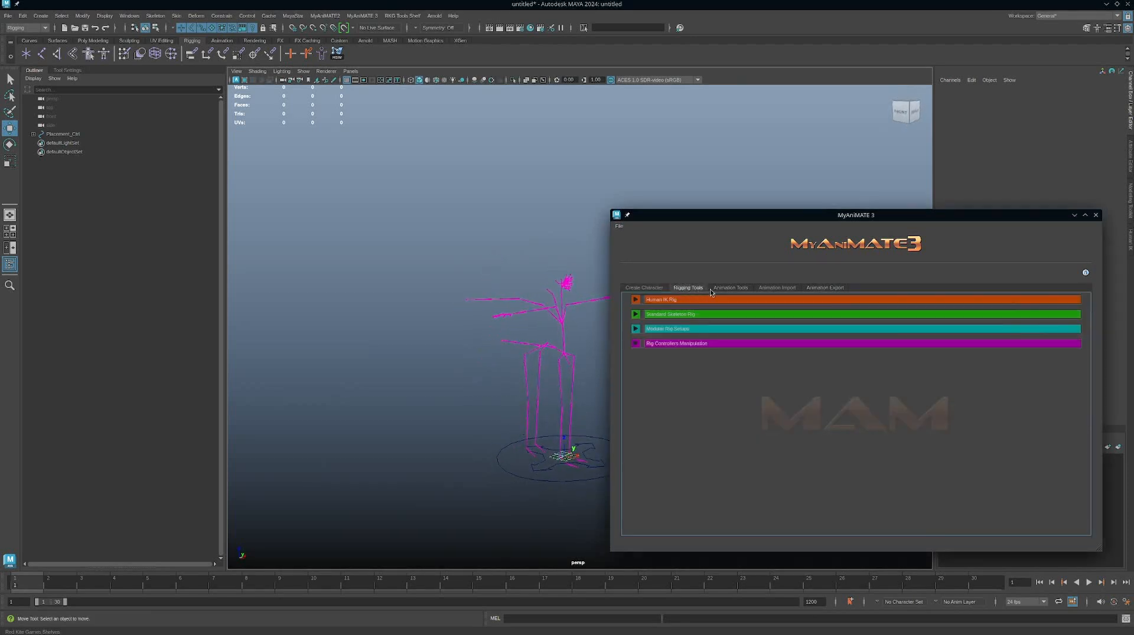
left_click(636, 300)
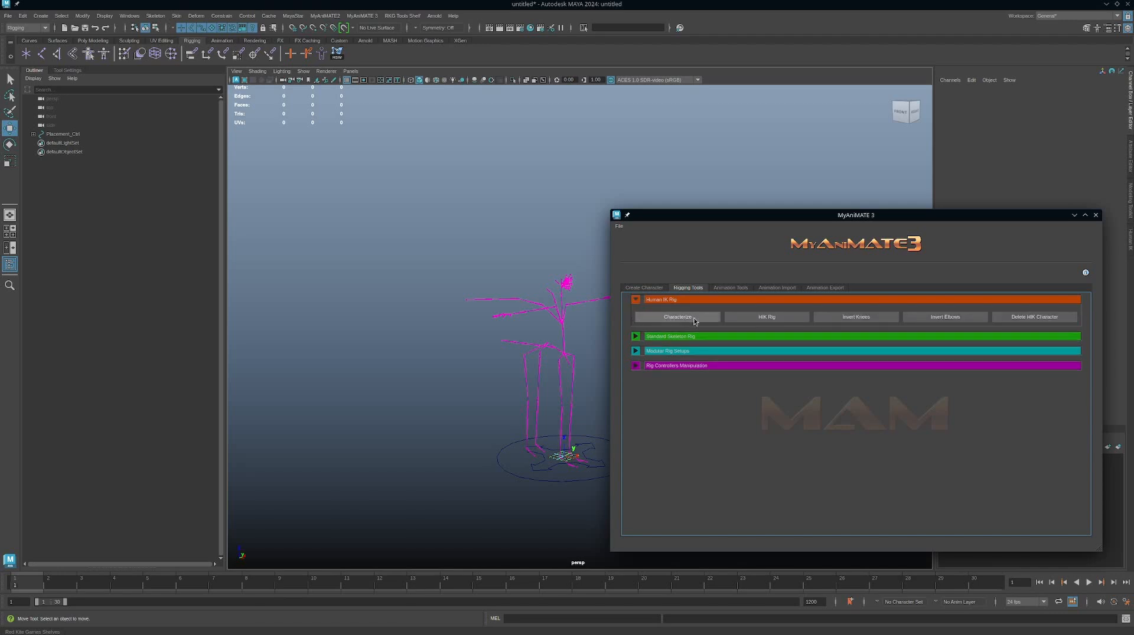
left_click(568, 455)
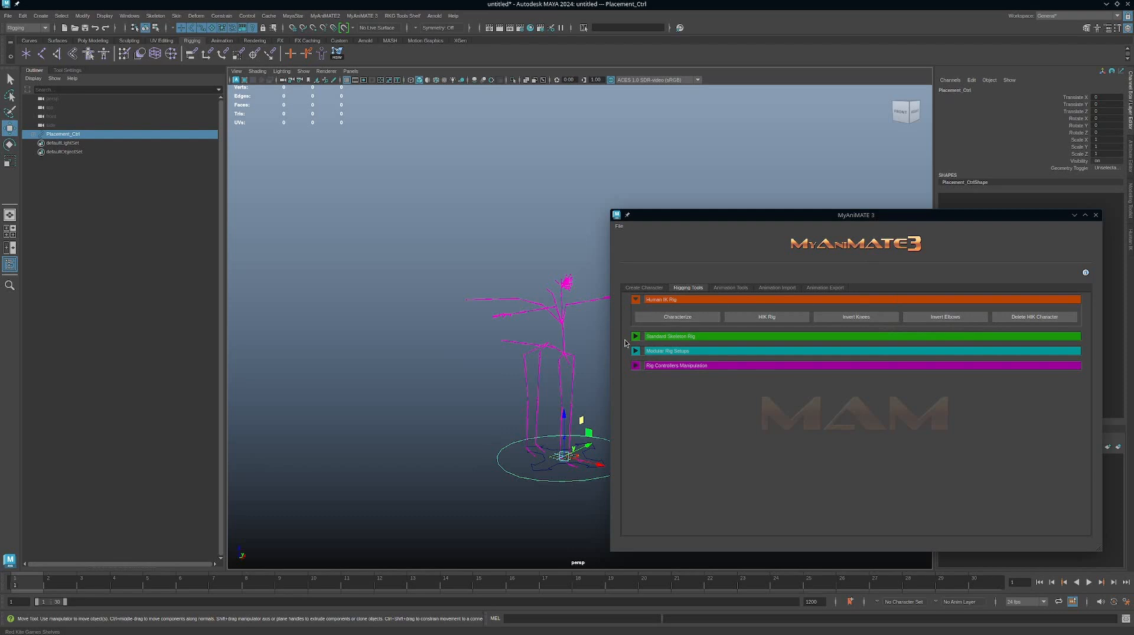
left_click(635, 300)
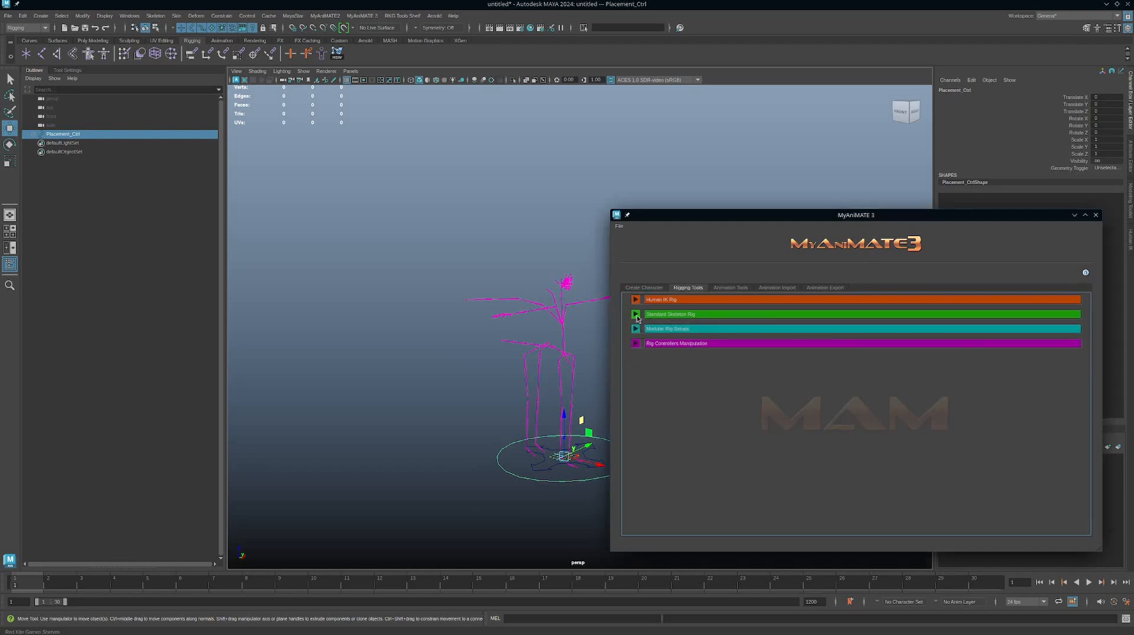
Show the Standard Skeleton Rig options and inspect the avatar's limbs, wings and tail from several angles.
left_click(635, 315)
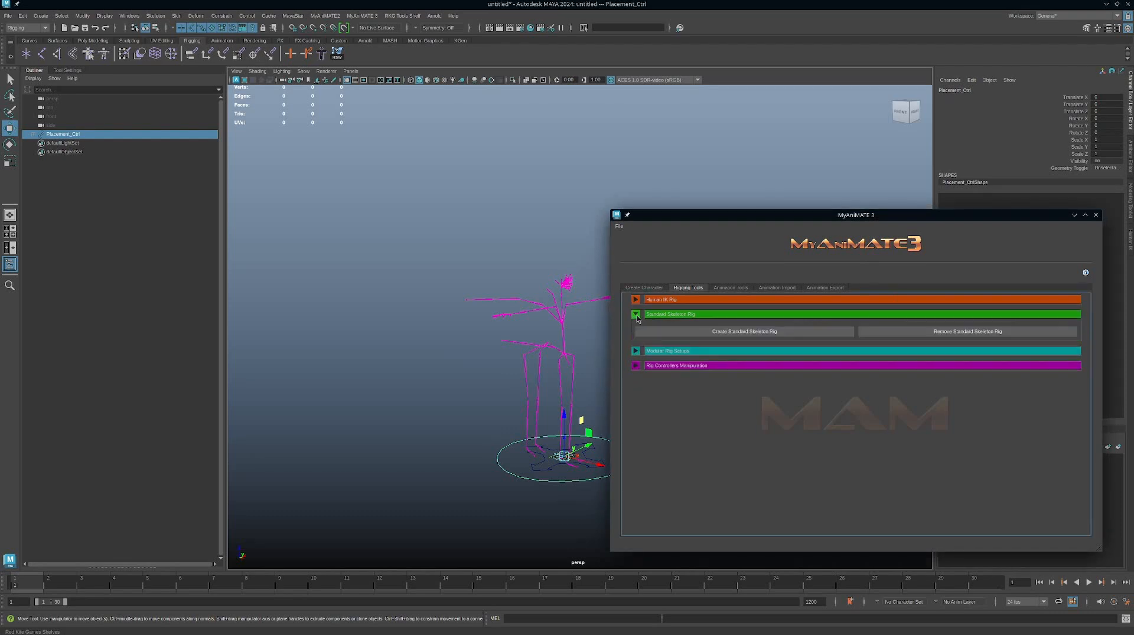
left_click(677, 332)
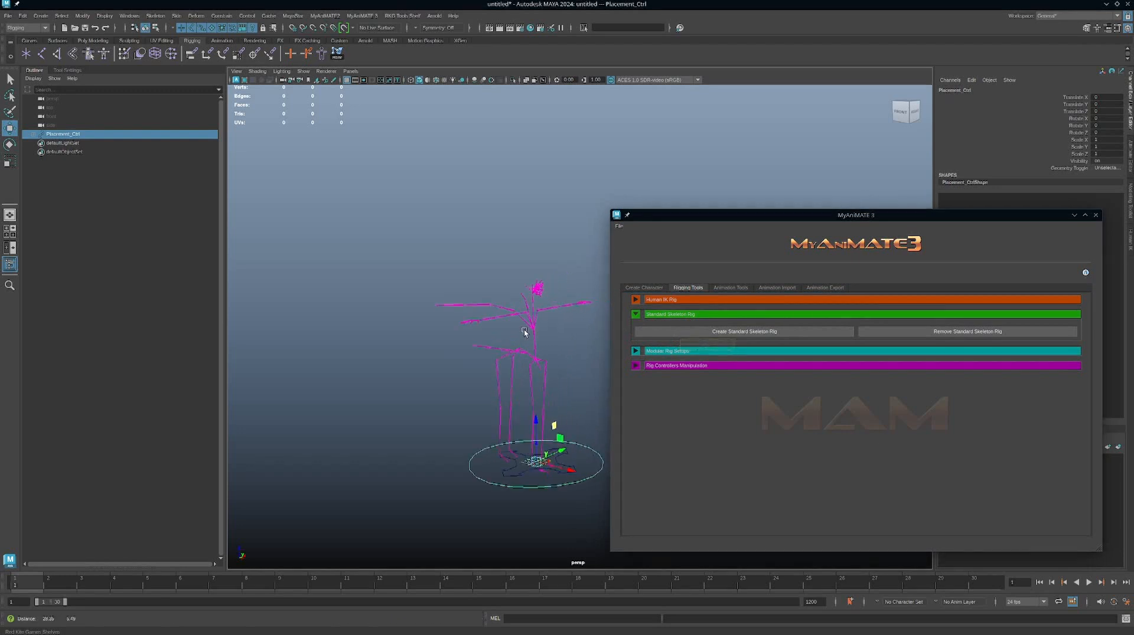
mouse_move(523, 329)
left_mouse_down("alt")
mouse_move(480, 334)
mouse_move(514, 350)
mouse_move(535, 330)
left_mouse_up("alt")
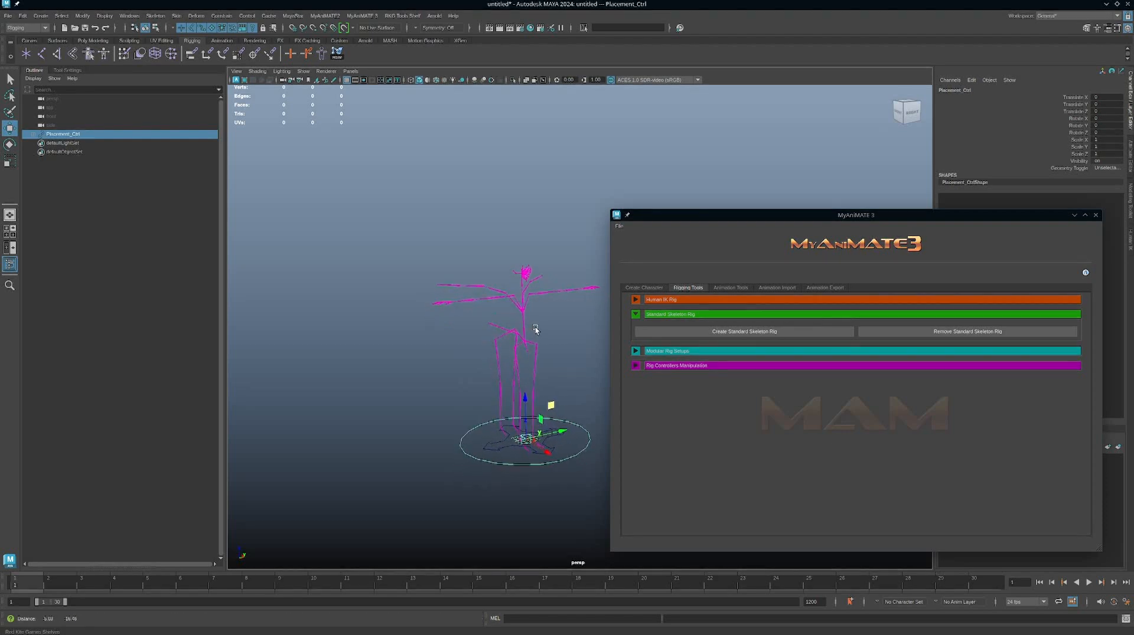
right_click_drag(513, 362, 572, 384, "alt")
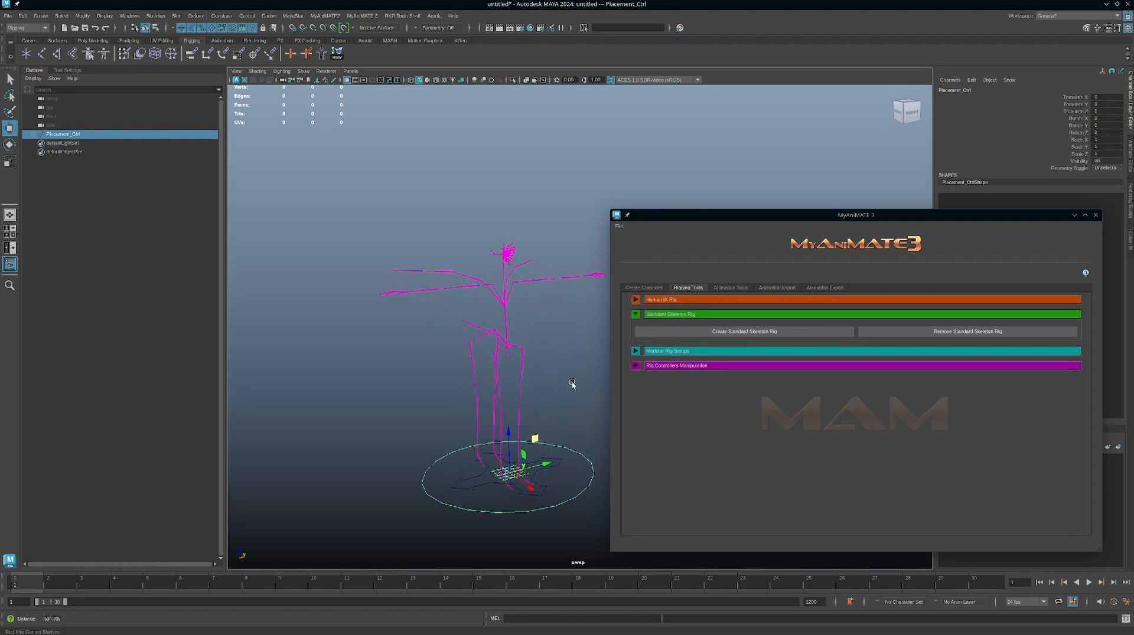
left_click_drag(565, 317, 537, 314, "alt")
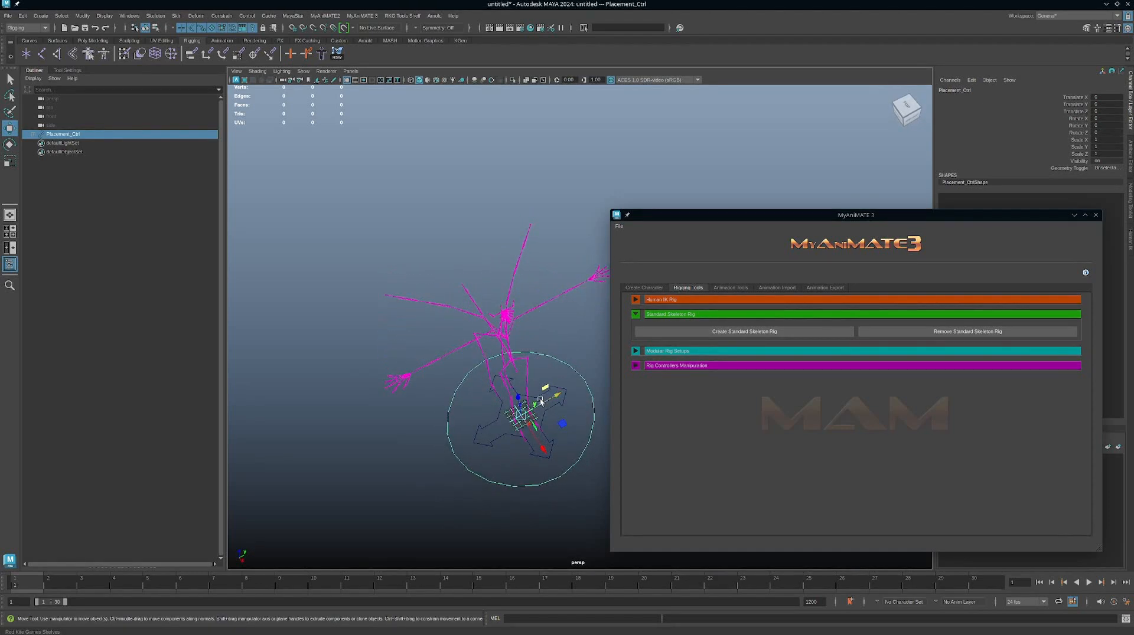
left_click_drag(540, 402, 513, 313, "alt")
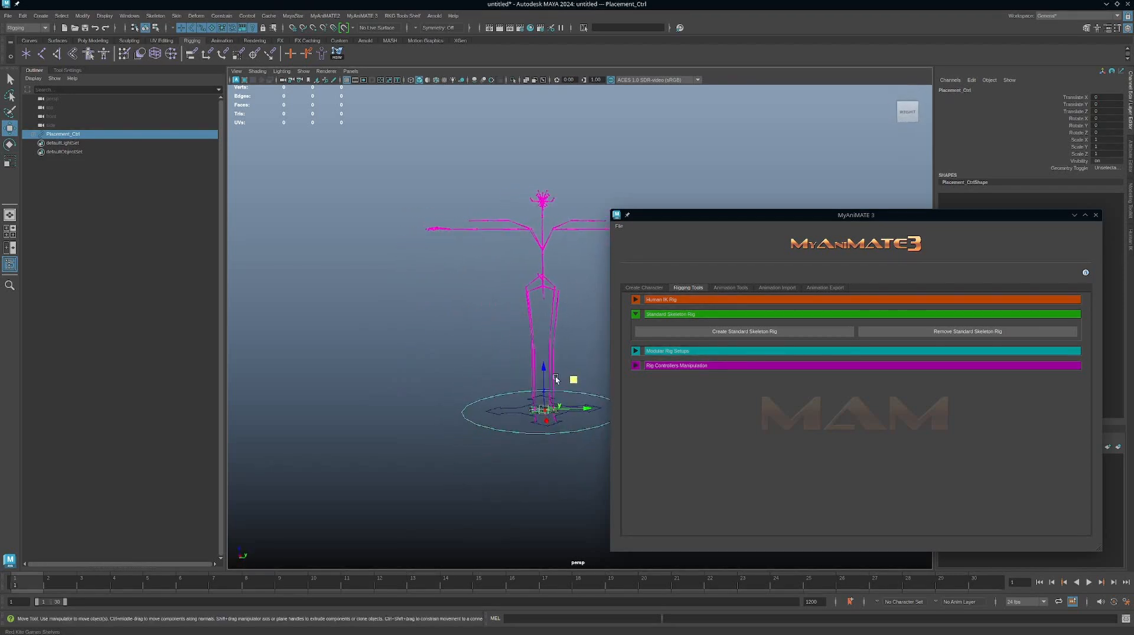
left_click_drag(556, 378, 492, 295, "alt")
right_click_drag(492, 295, 396, 281, "alt")
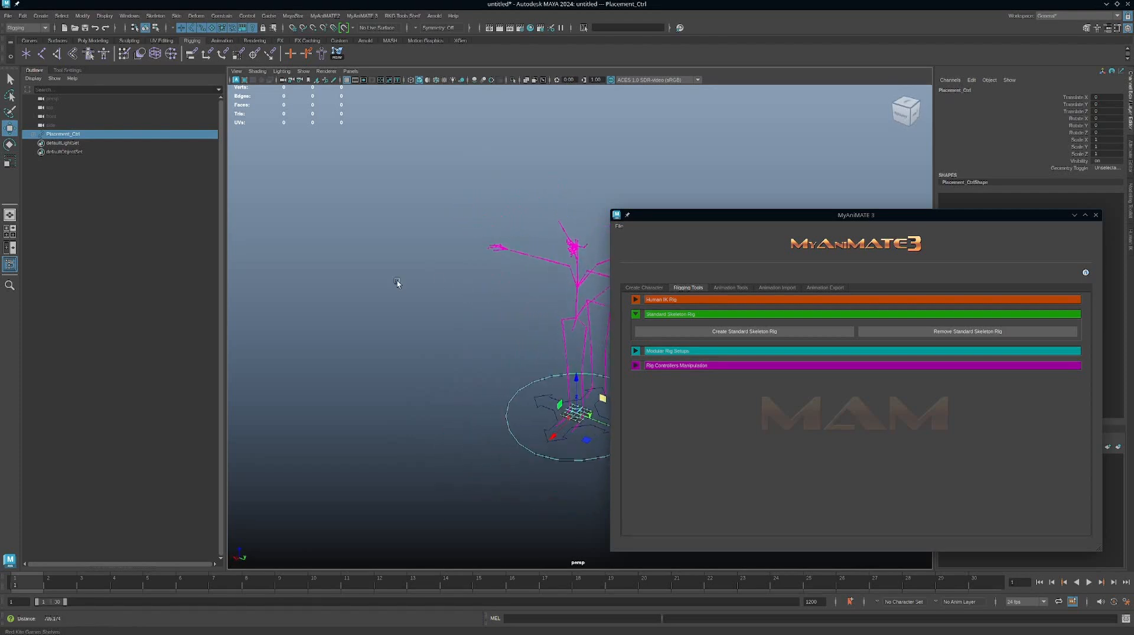
left_click_drag(397, 281, 527, 322, "alt")
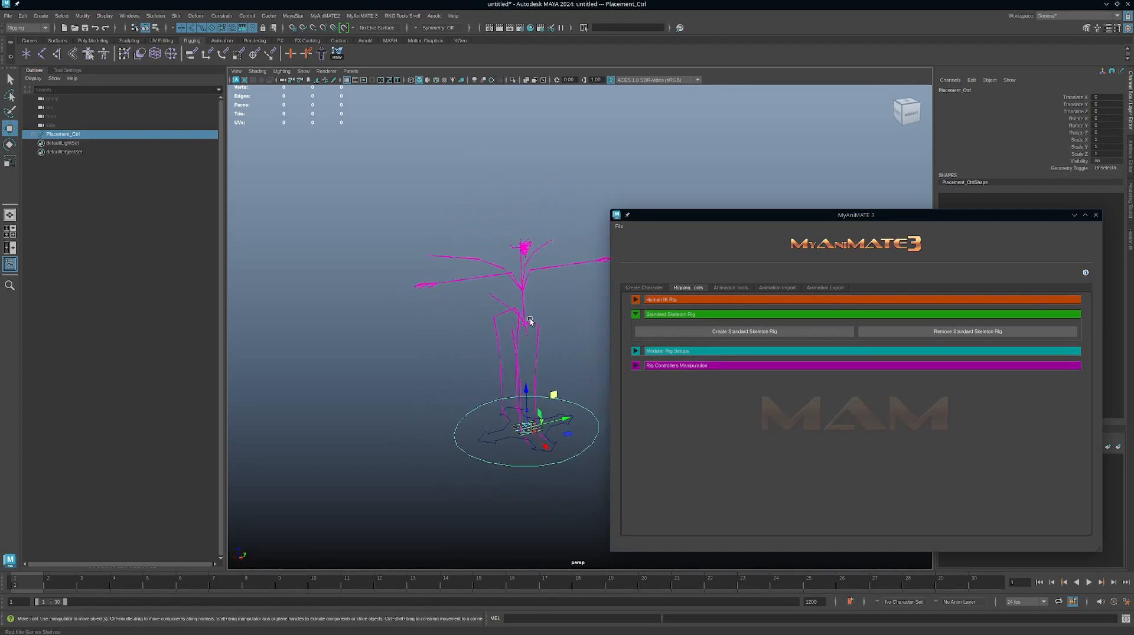
left_click_drag(554, 332, 571, 334, "alt")
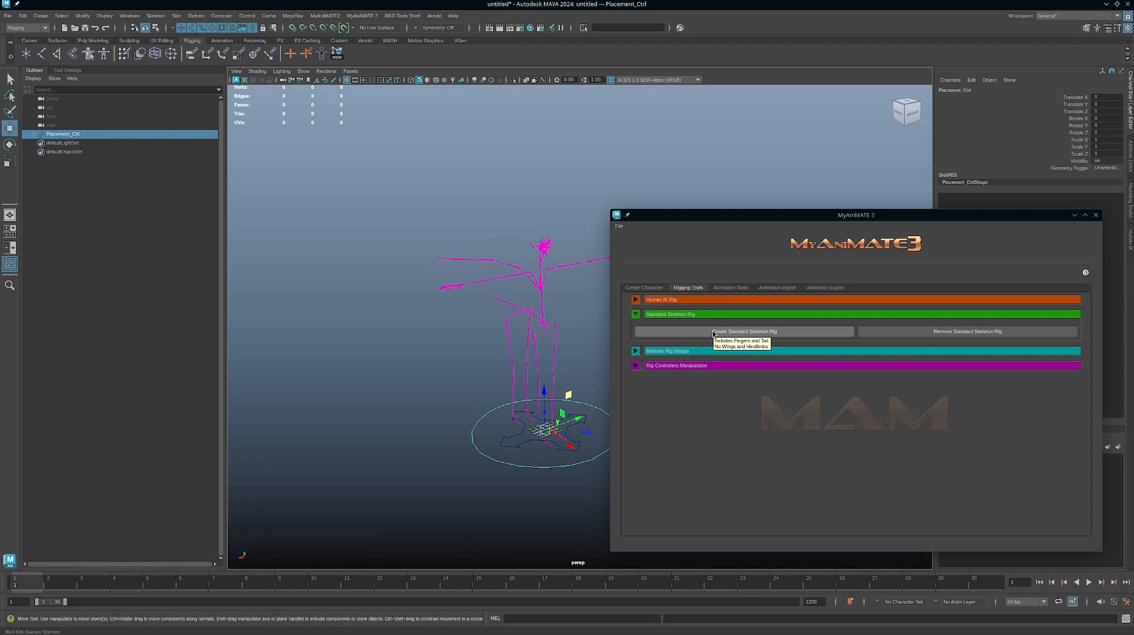
left_click_drag(561, 324, 514, 329, "alt")
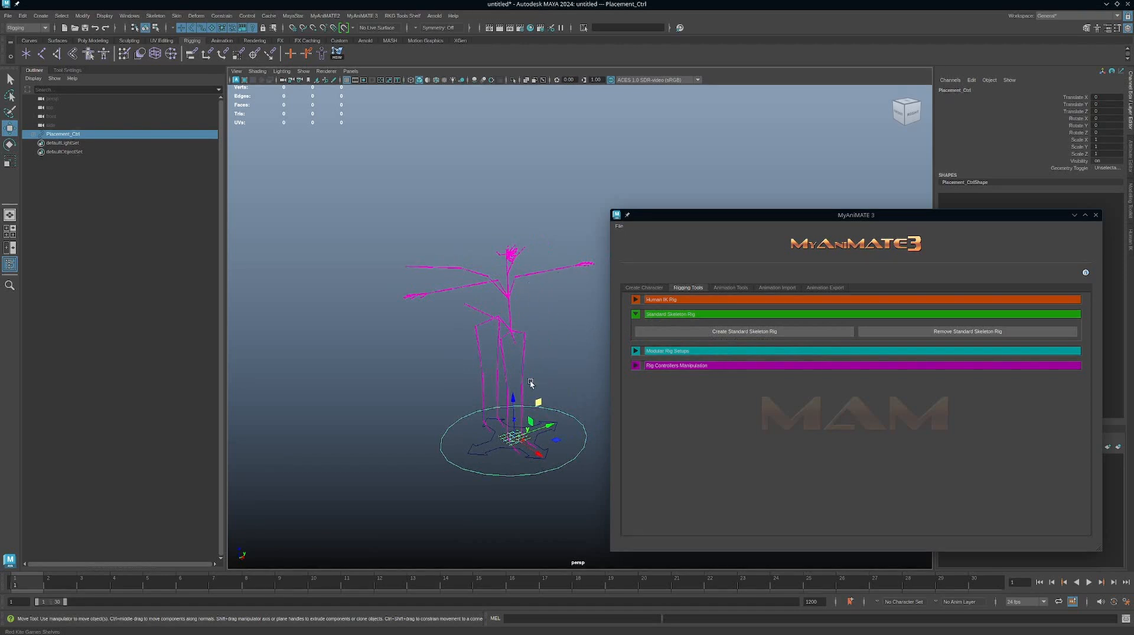
left_click_drag(575, 364, 591, 352, "alt")
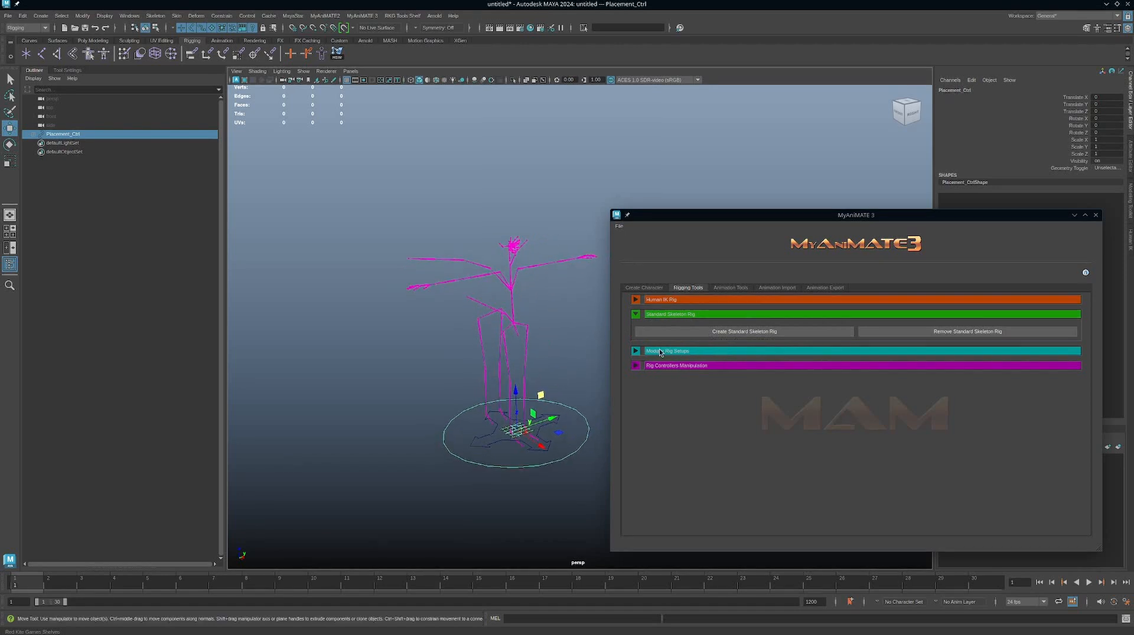
Review the Modular Rig Setups options for chain types, limb modules and FK chains.
left_click(636, 315)
left_click(636, 330)
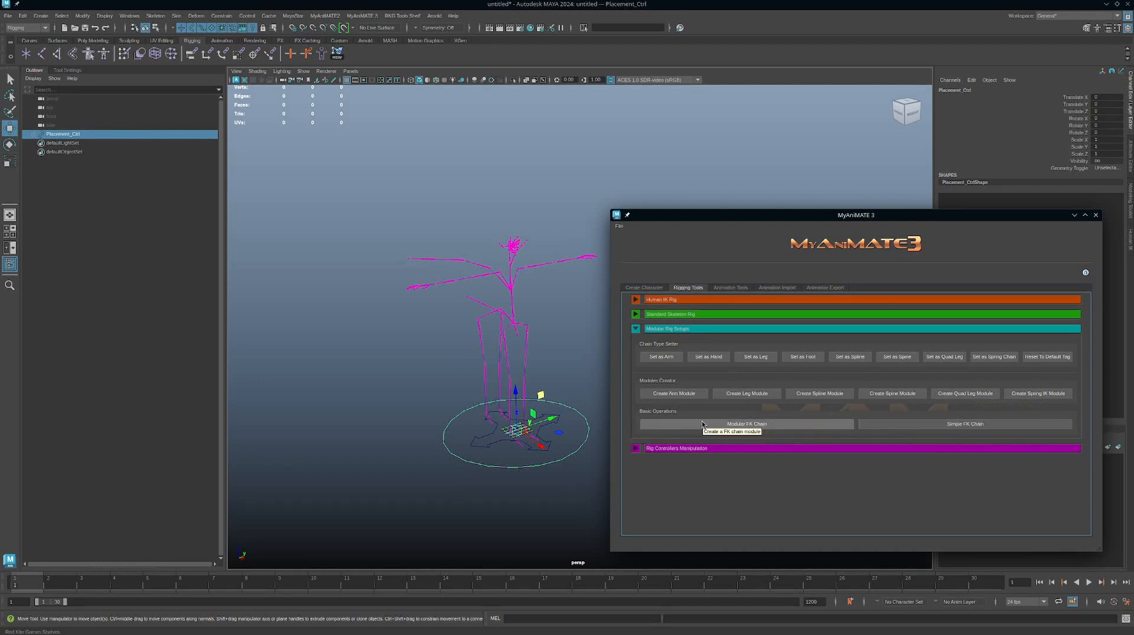
left_click(635, 330)
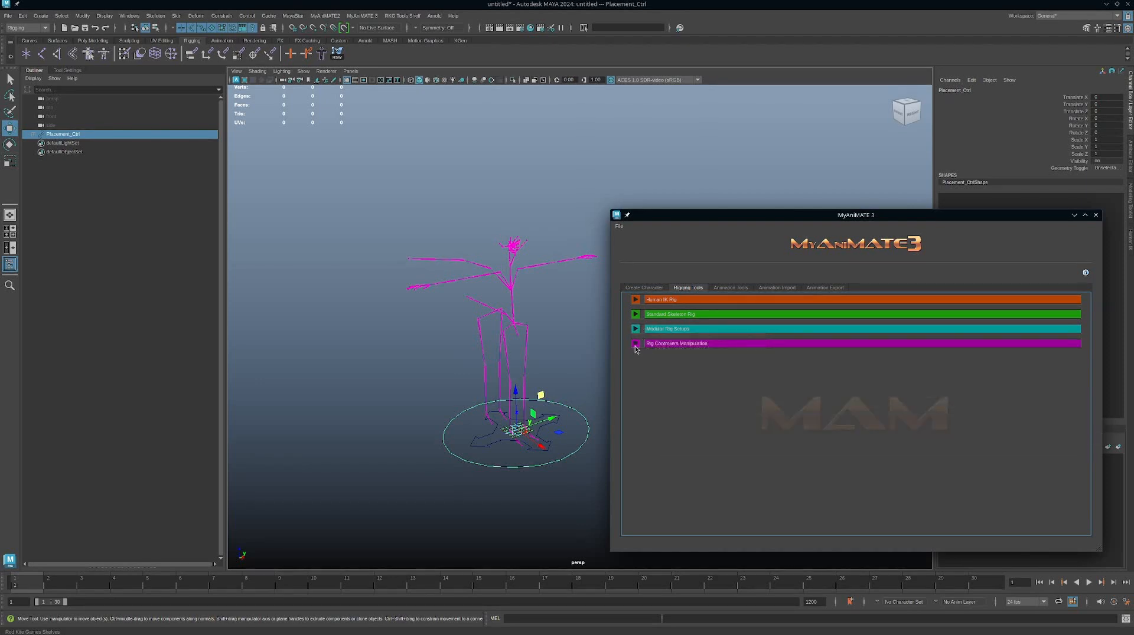
Review the Rig Controllers Manipulation options and preview the built-in shapes sphere_ctrl, foot_R_IK, diamond_ctrl and four_arrows_bent.
left_click(636, 344)
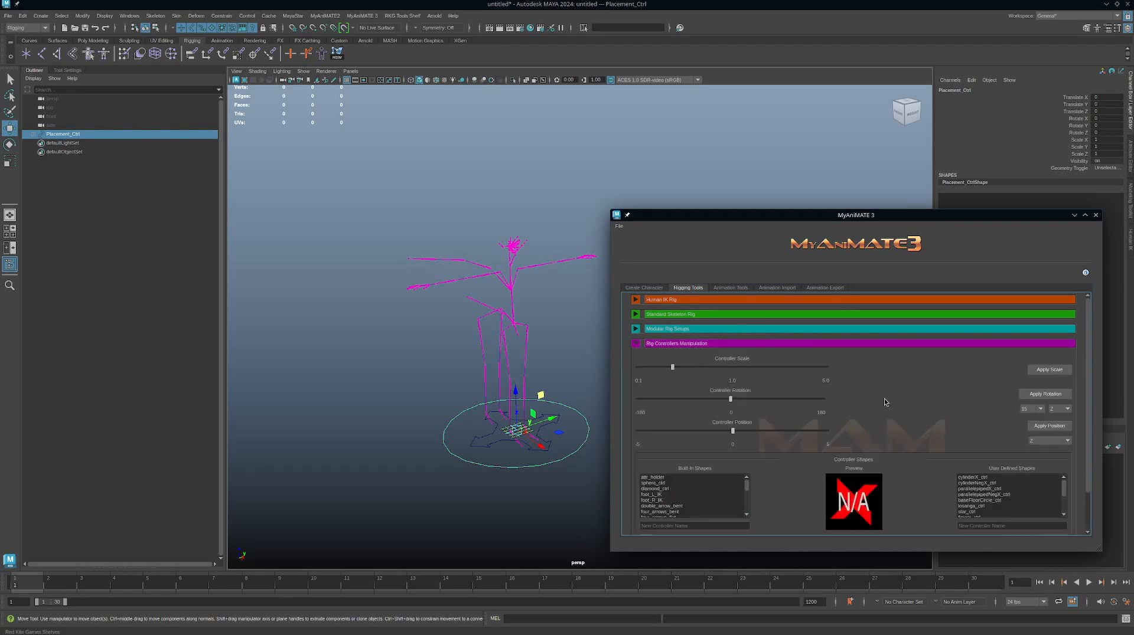
scroll(895, 402, "down", 2)
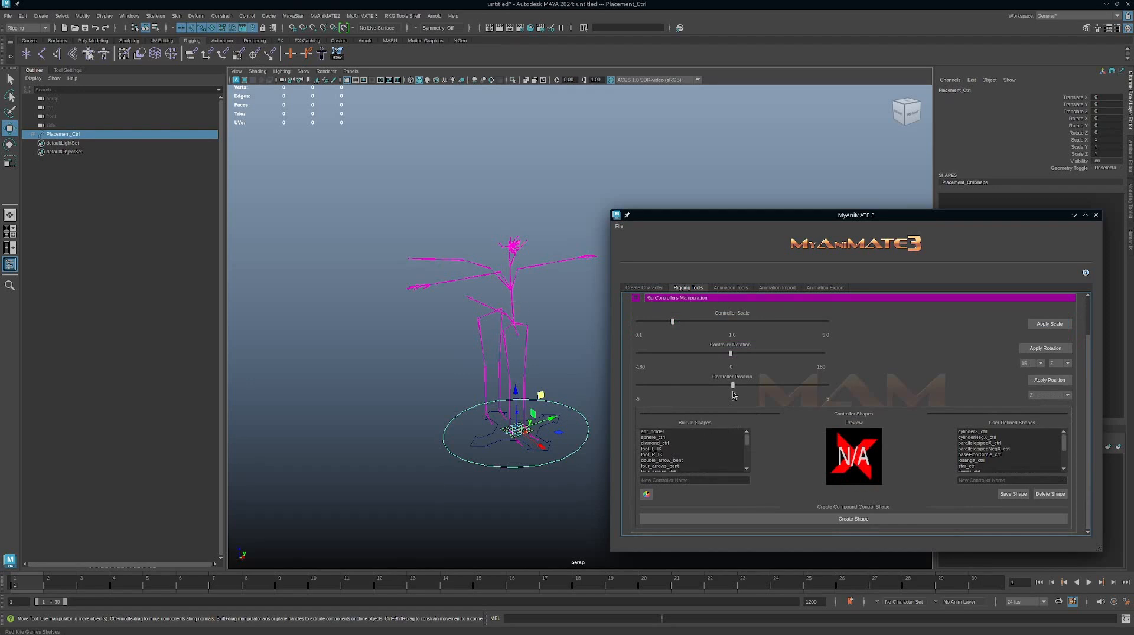
left_click(687, 437)
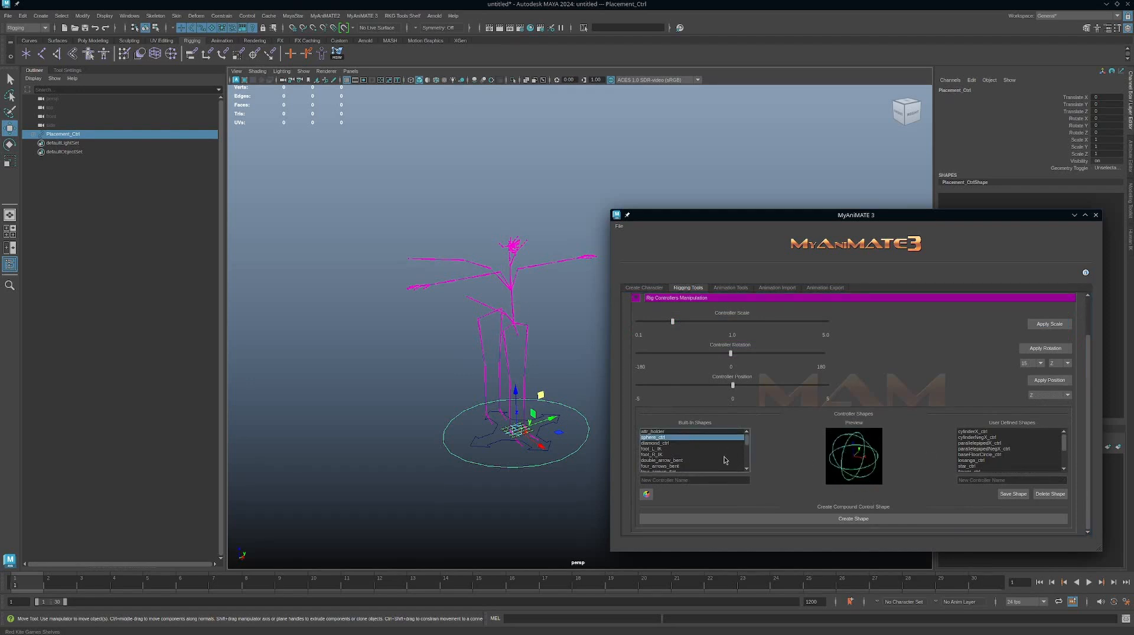
left_click(696, 455)
left_click(690, 443)
left_click(678, 456)
left_click(662, 468)
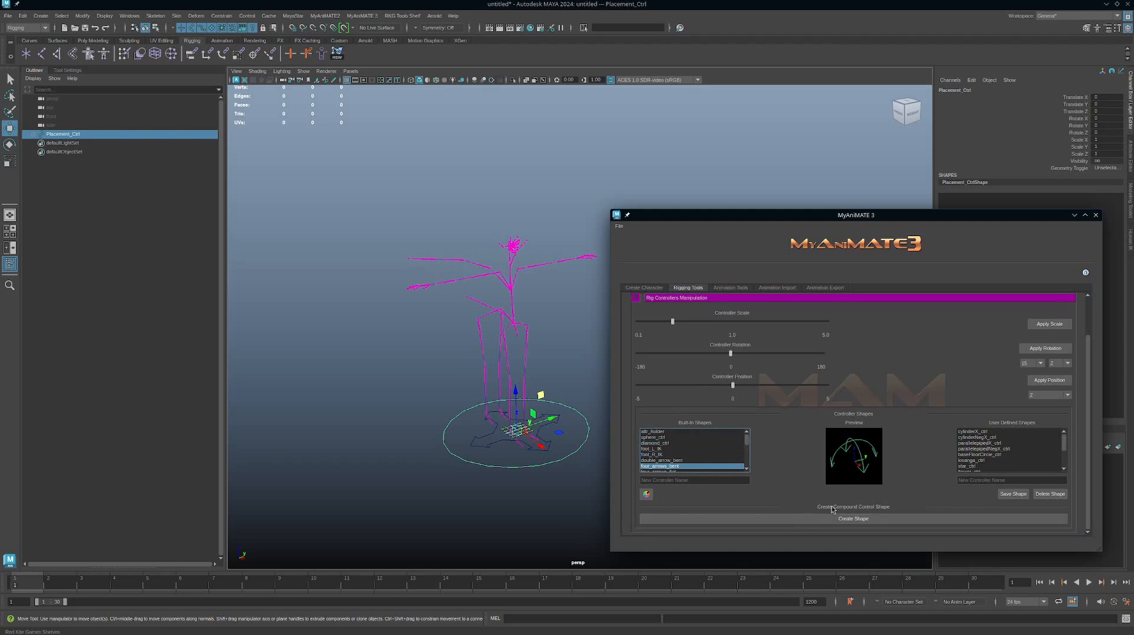
Review the Human IK Rig Tools animation options for baking, adjustable behaviors and mirroring, and select the avatar's left hip joint.
left_click(731, 289)
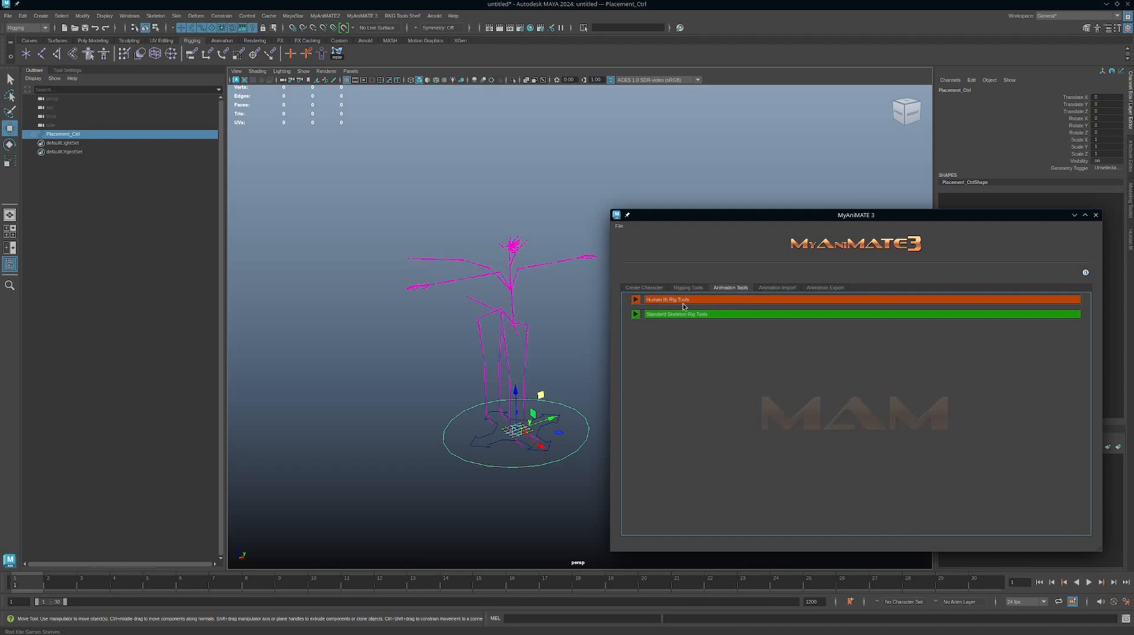
left_click(635, 300)
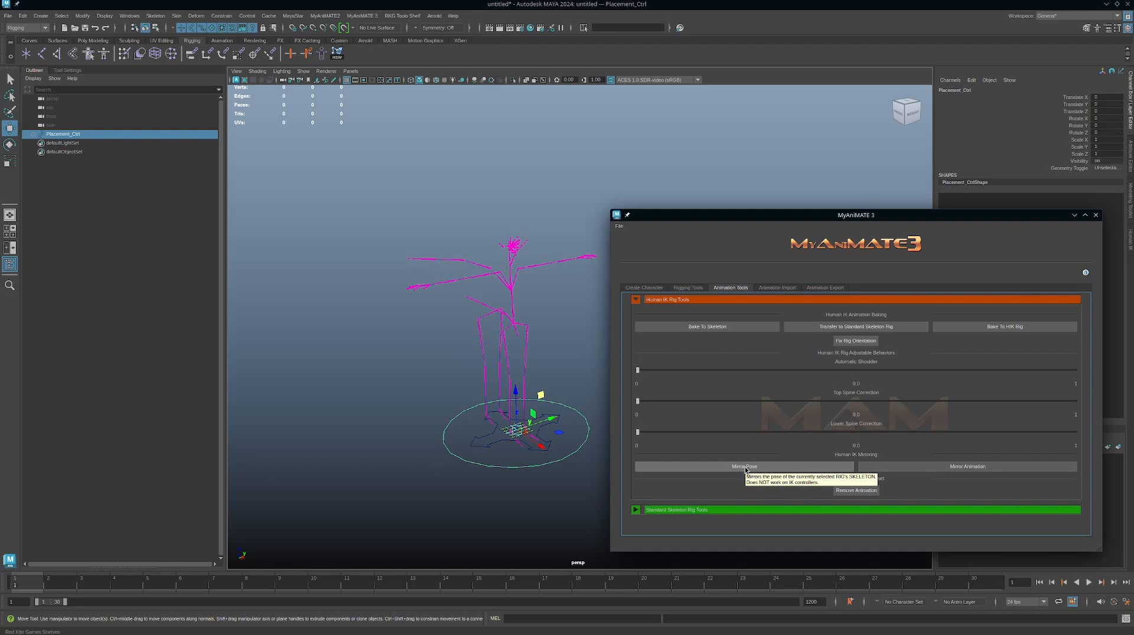
left_click(522, 348)
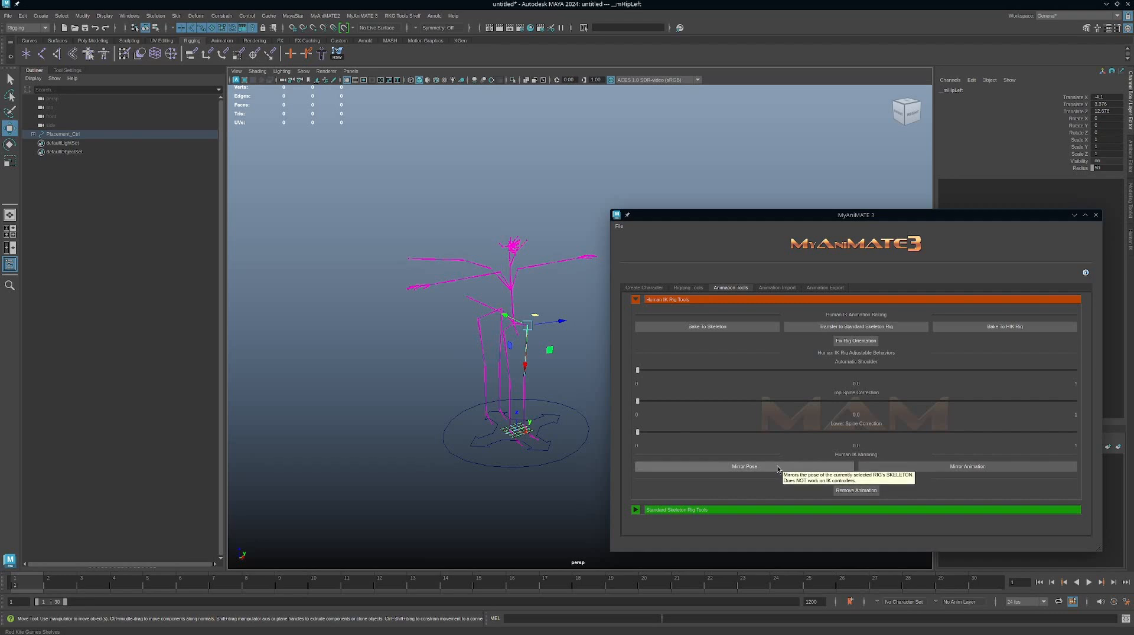
left_click(970, 466)
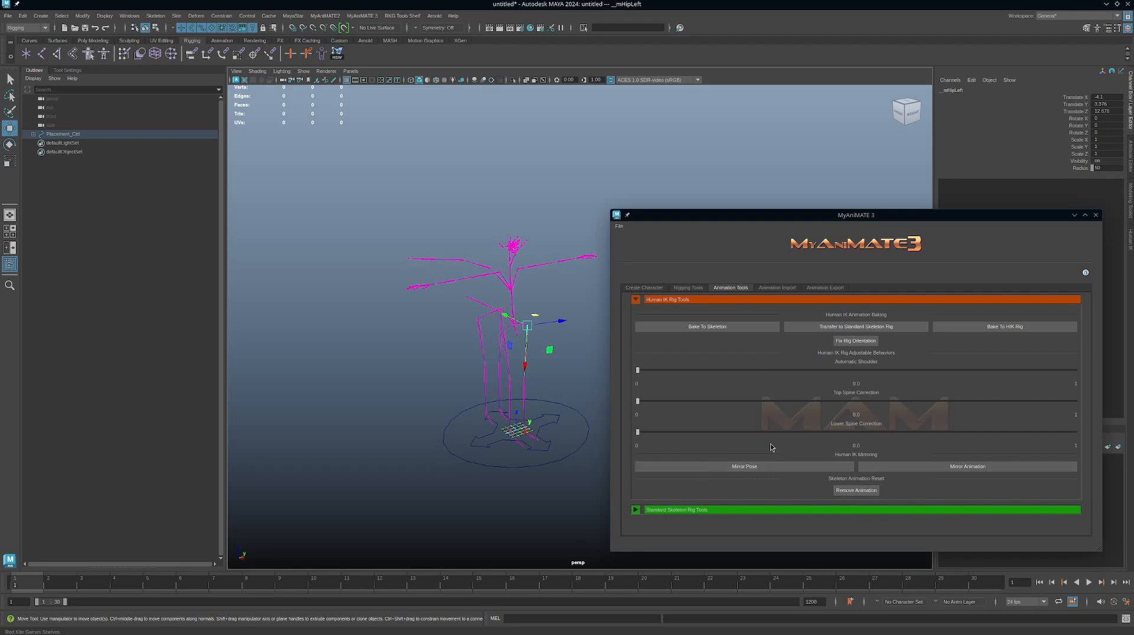
left_click(635, 301)
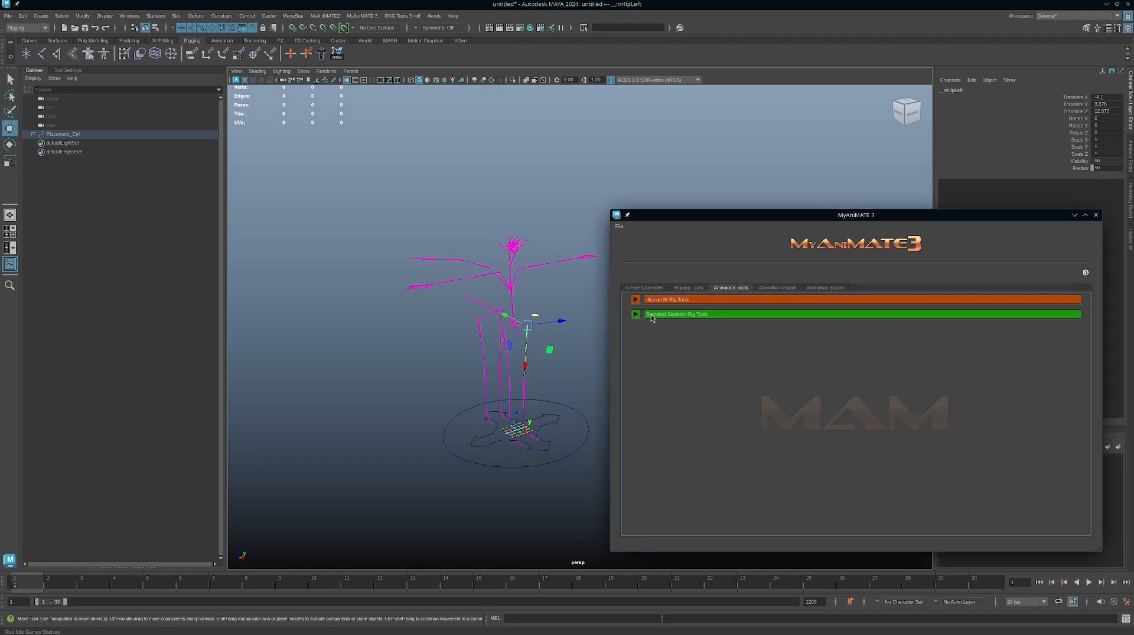
Review the Standard Skeleton Rig Tools options for FK-IK matching, pose mirroring, data export and import, and baking, and collapse both tool sections.
left_click(636, 315)
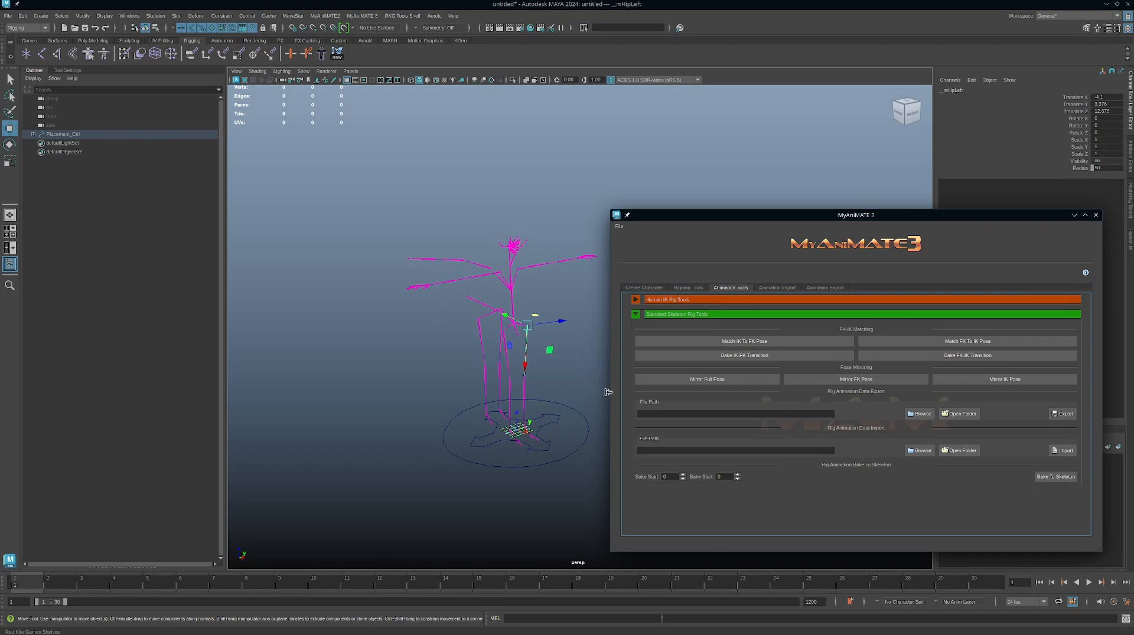
left_click(637, 301)
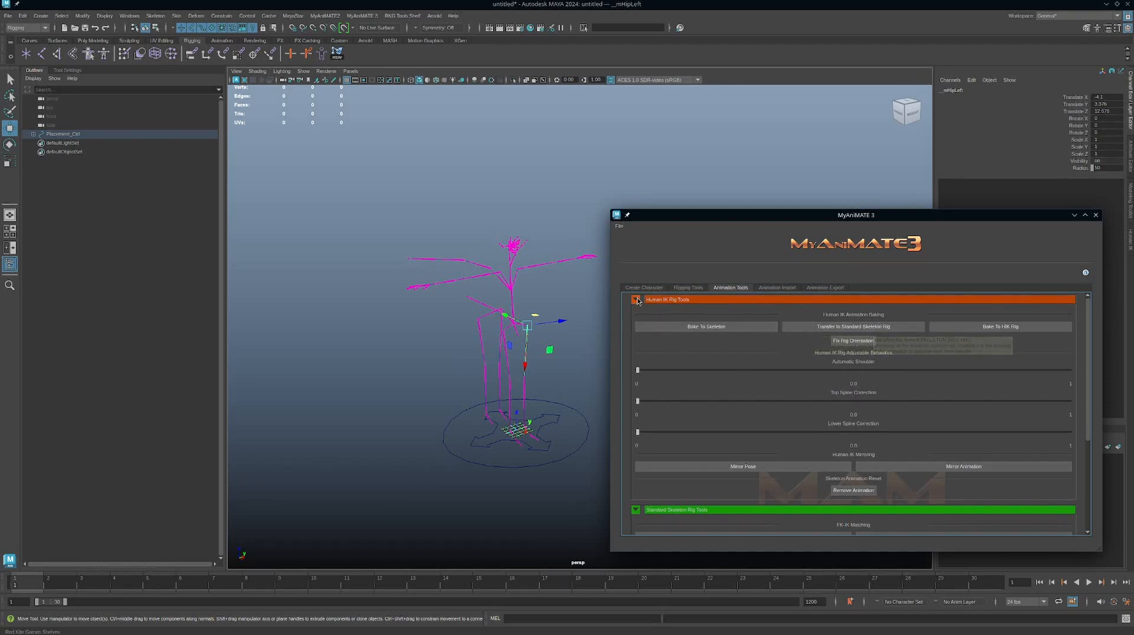
left_click(636, 300)
left_click(635, 314)
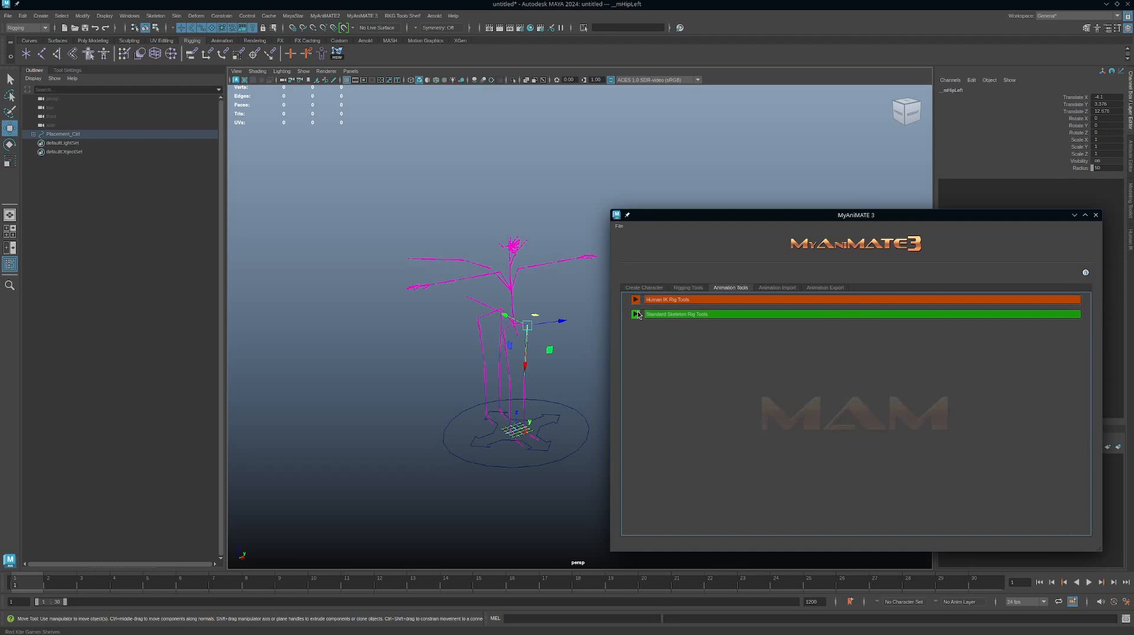
Review the Animation Import options and select the avatar's placement control.
left_click(782, 288)
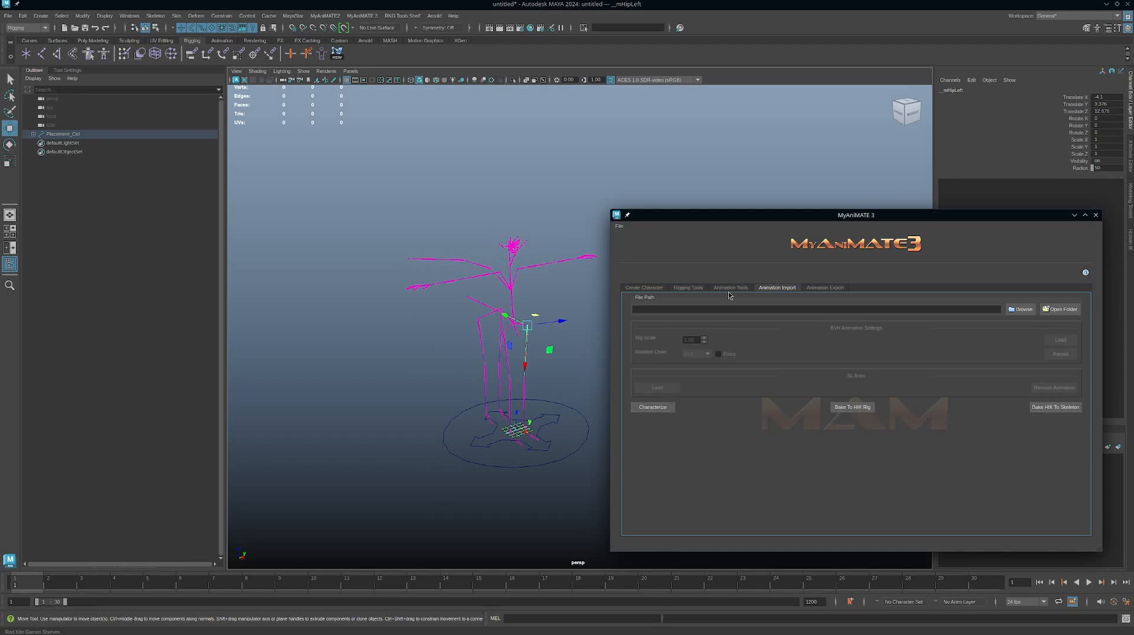
left_click(571, 456)
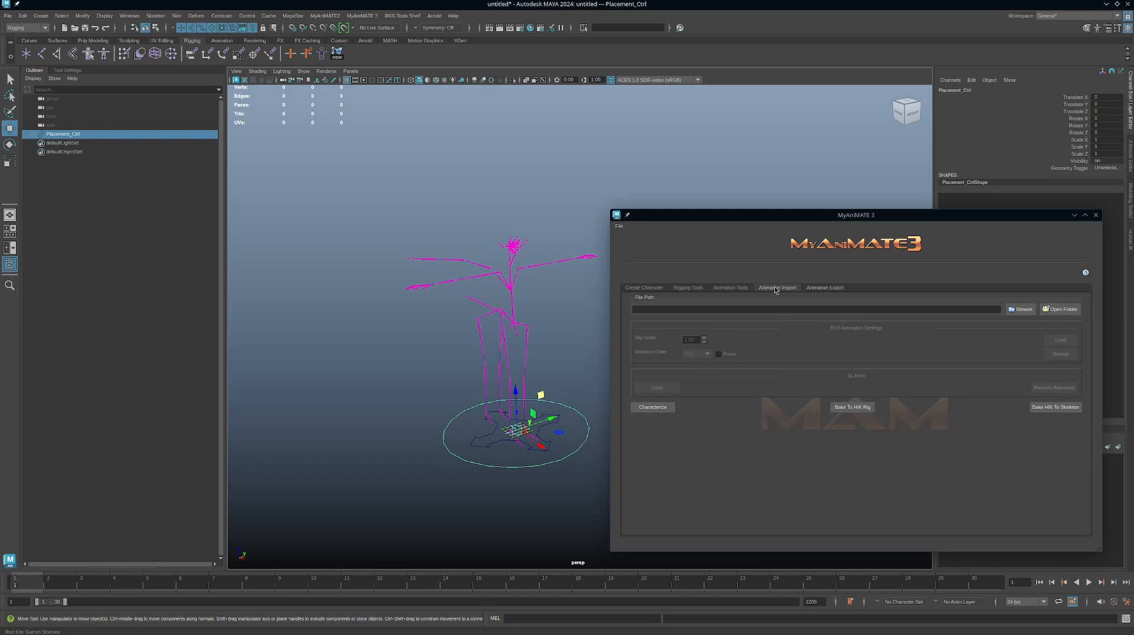
Show the Animation Export options and browse the project folders for an output location.
left_click(827, 288)
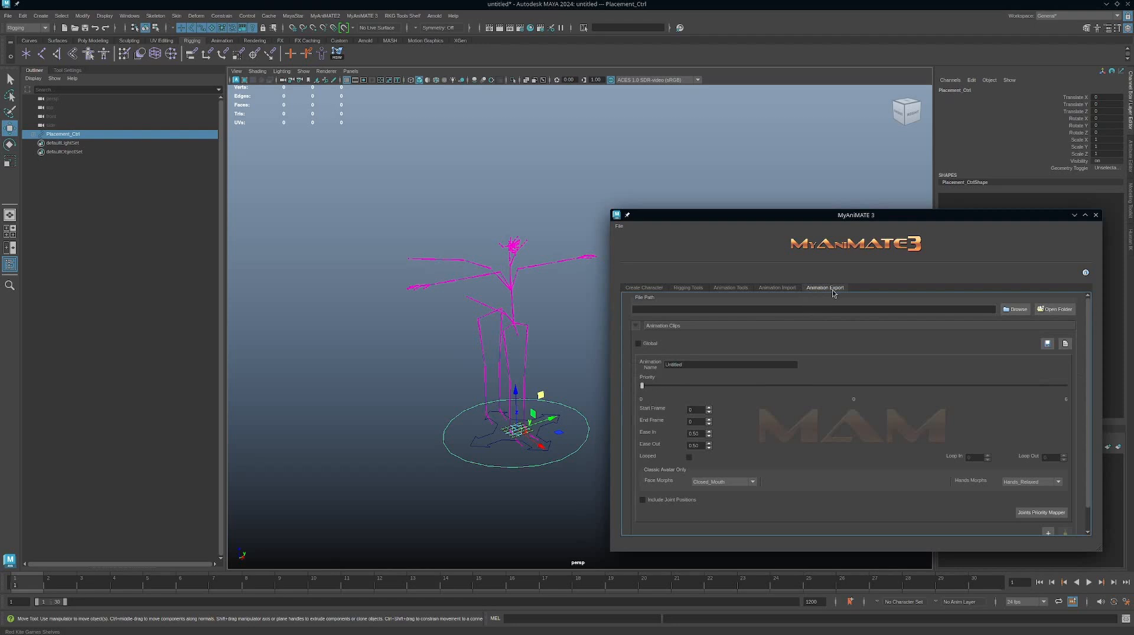
left_click(1016, 312)
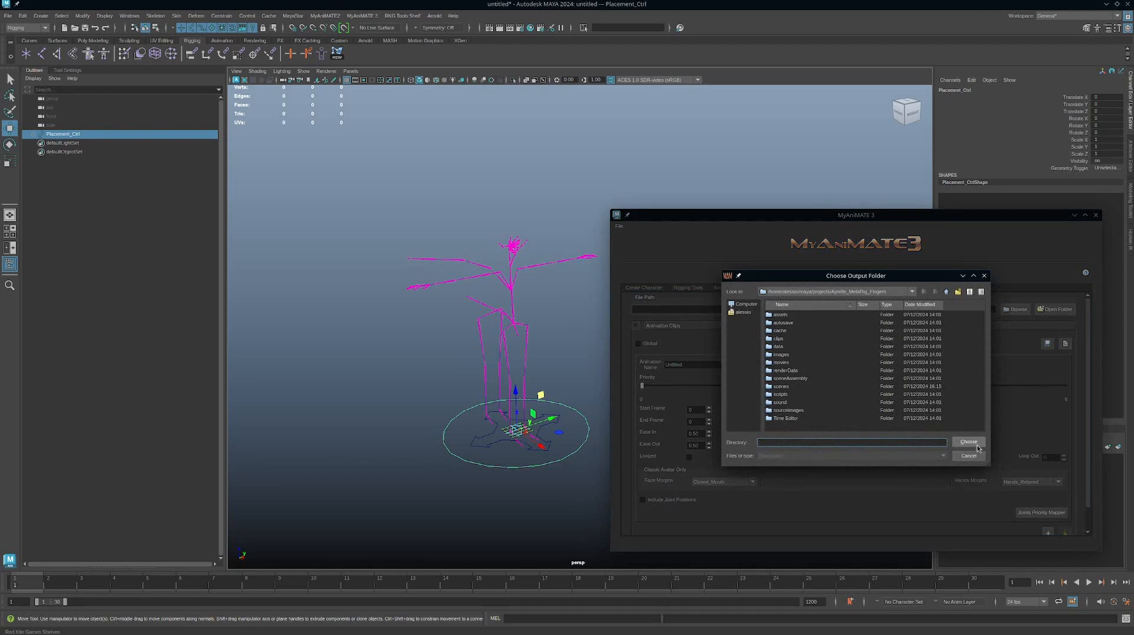
left_click(968, 443)
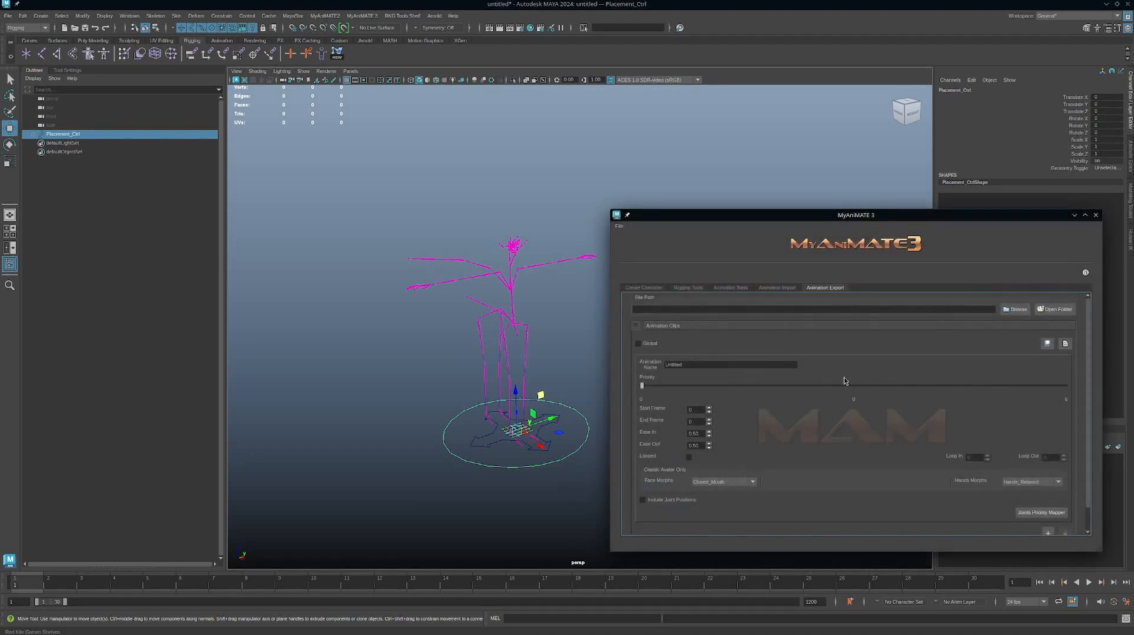
Add a second animation clip to the export and set the first clip's priority to 3.
scroll(843, 378, "down", 2)
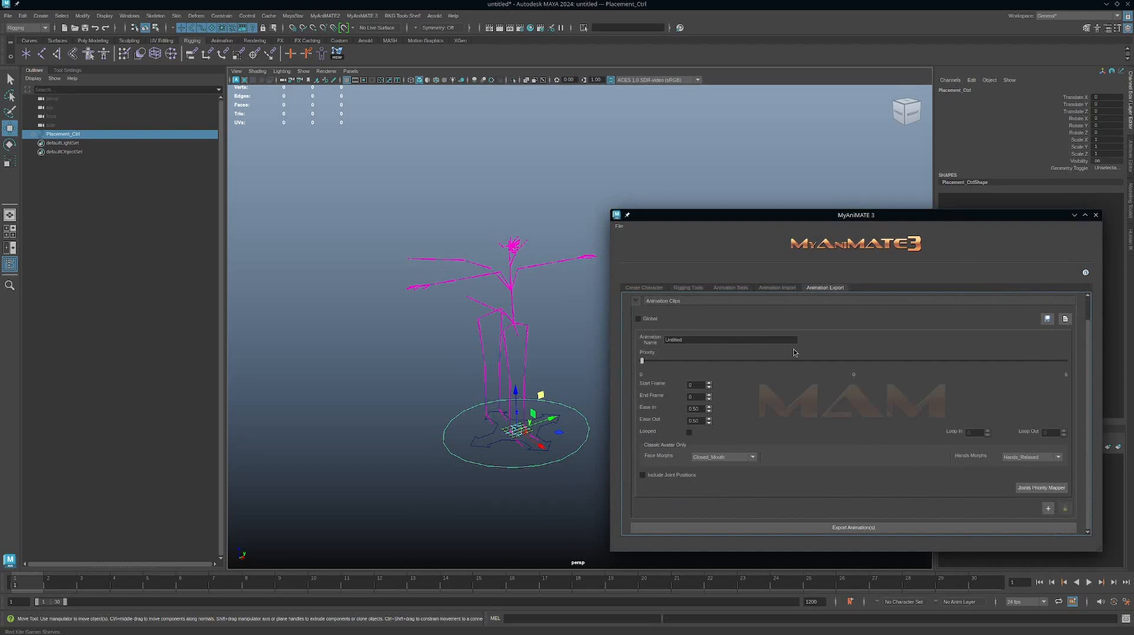
left_click_drag(718, 360, 841, 367)
left_click(1048, 509)
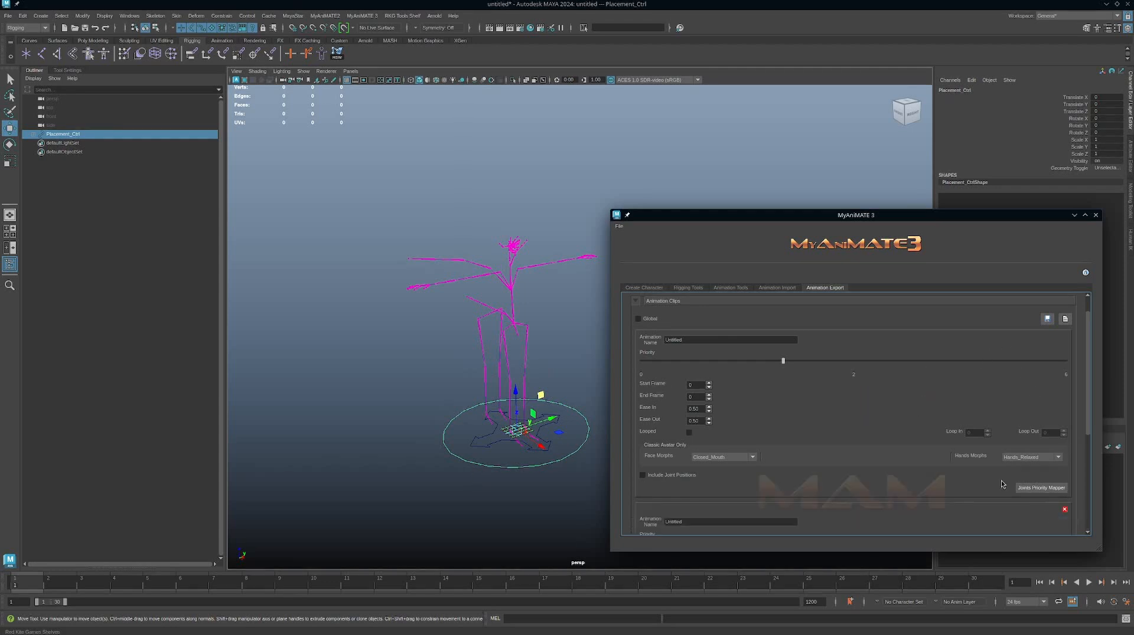
scroll(969, 450, "down", 3)
scroll(652, 363, "up", 3)
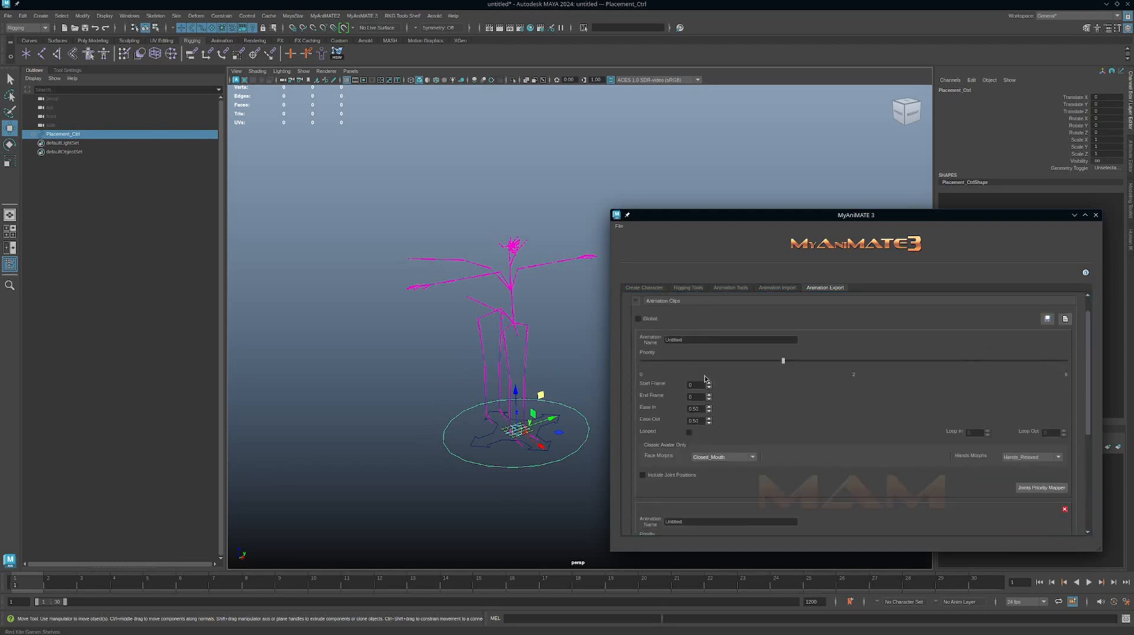
left_click_drag(783, 363, 841, 360)
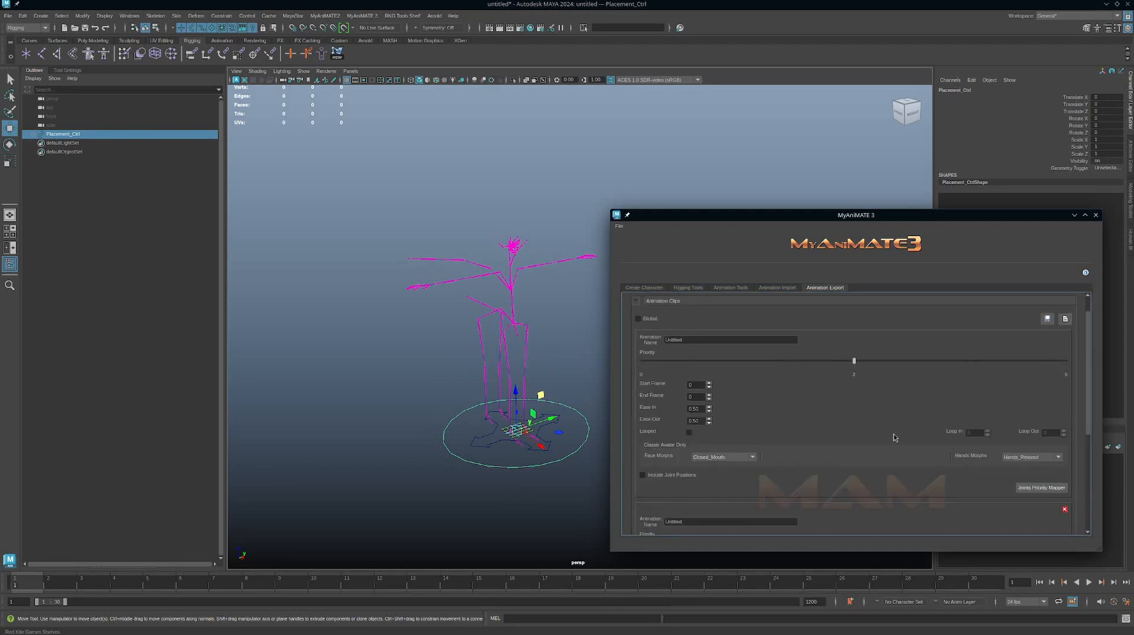
Set the first animation clip's start frame to 1 and its end frame to 300.
scroll(836, 472, "down", 2)
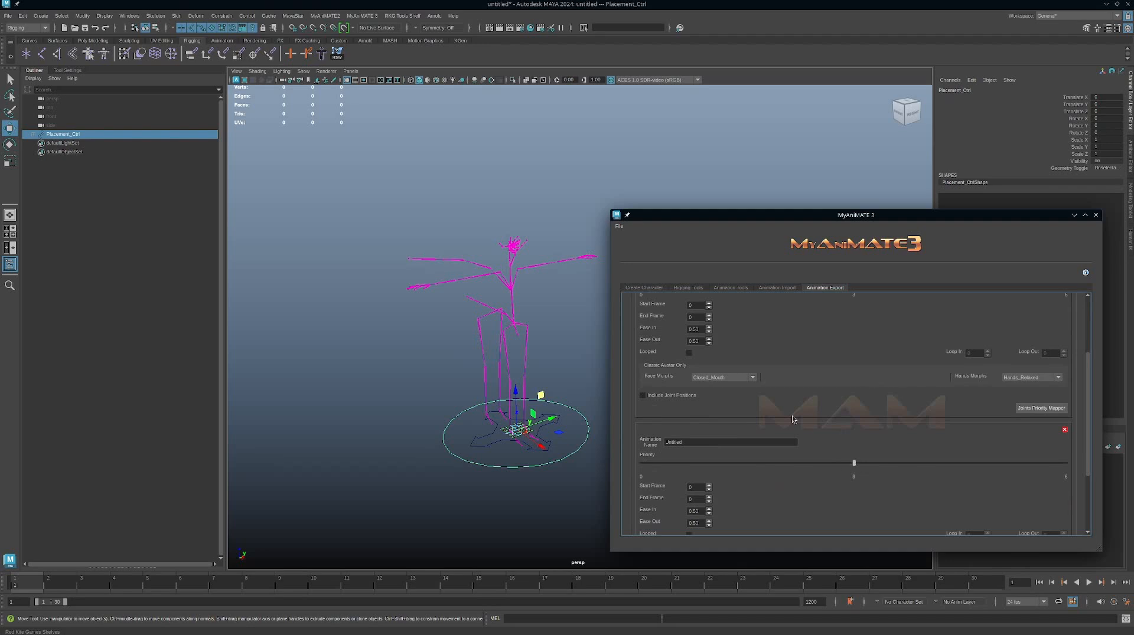
scroll(791, 418, "up", 4)
scroll(774, 418, "down", 3)
left_click(695, 329)
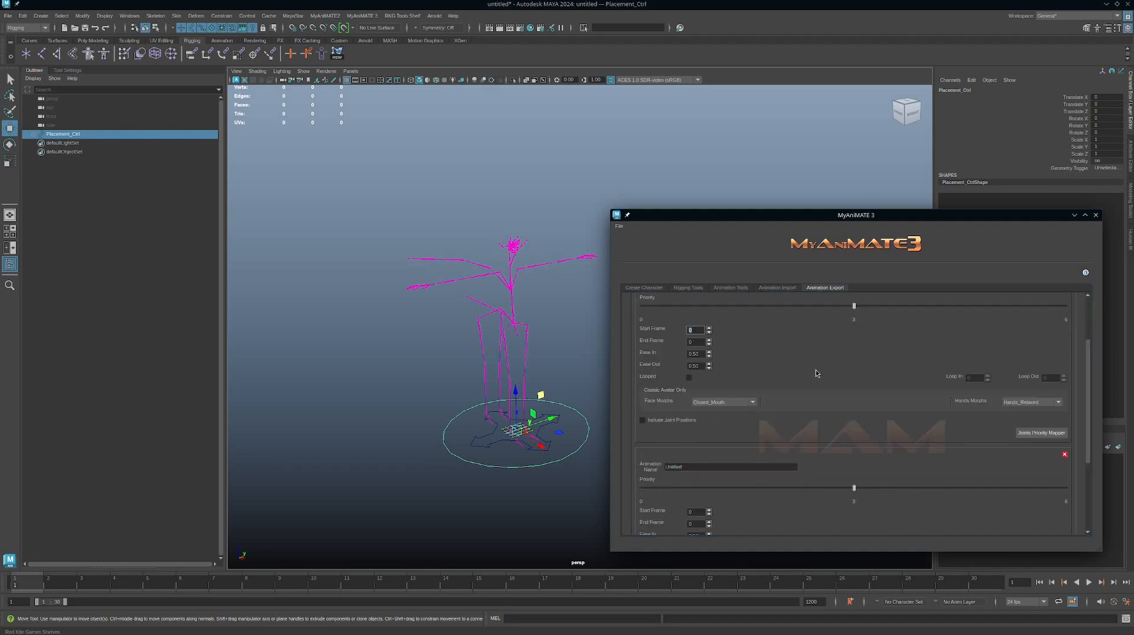
type("1")
key("Tab")
type("300")
double_click(690, 342)
double_click(692, 332)
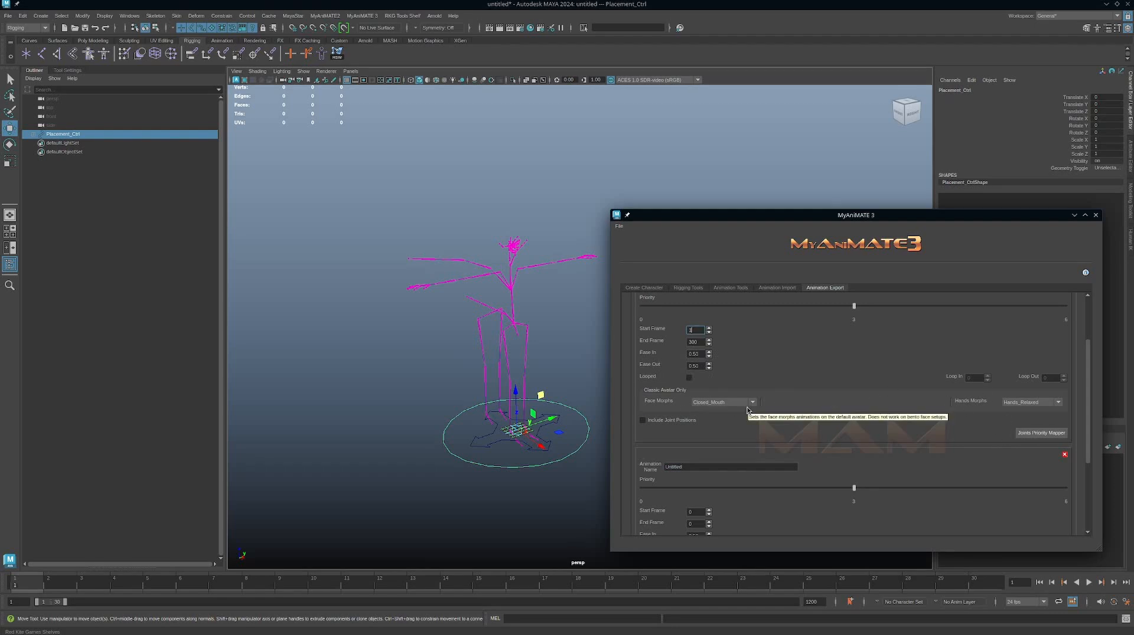
Set the second animation clip's start frame to 300 and its end frame to 600.
scroll(749, 411, "down", 3)
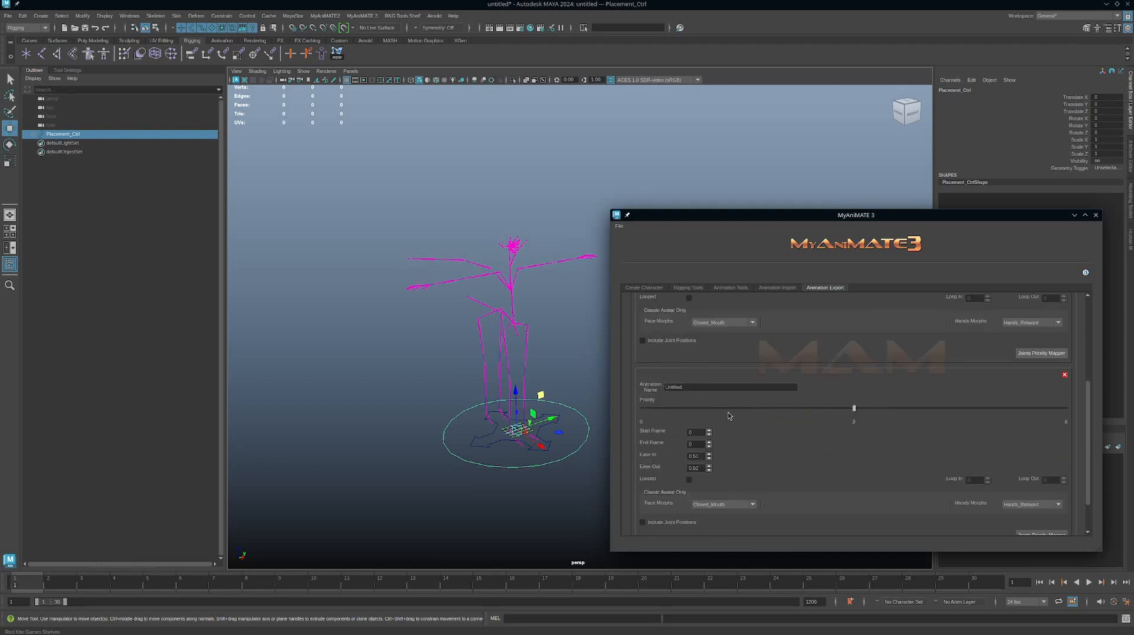
double_click(696, 433)
left_click(694, 445)
scroll(807, 474, "down", 2)
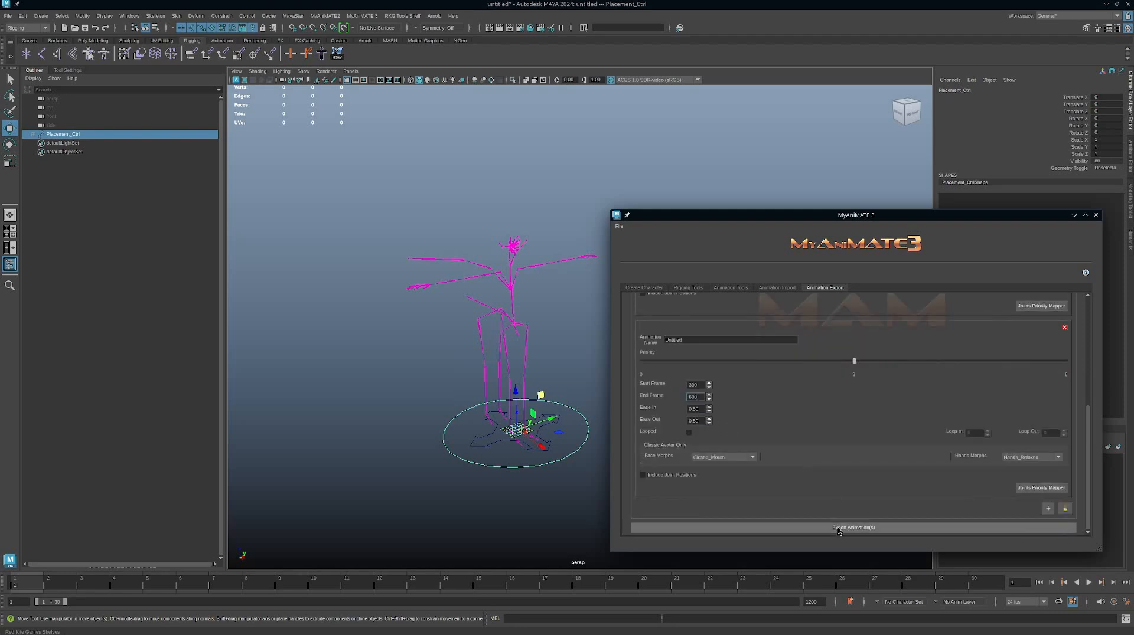
Close and reopen the MyAniMATE 3 window to check the export settings of both animation clips.
scroll(774, 447, "up", 1)
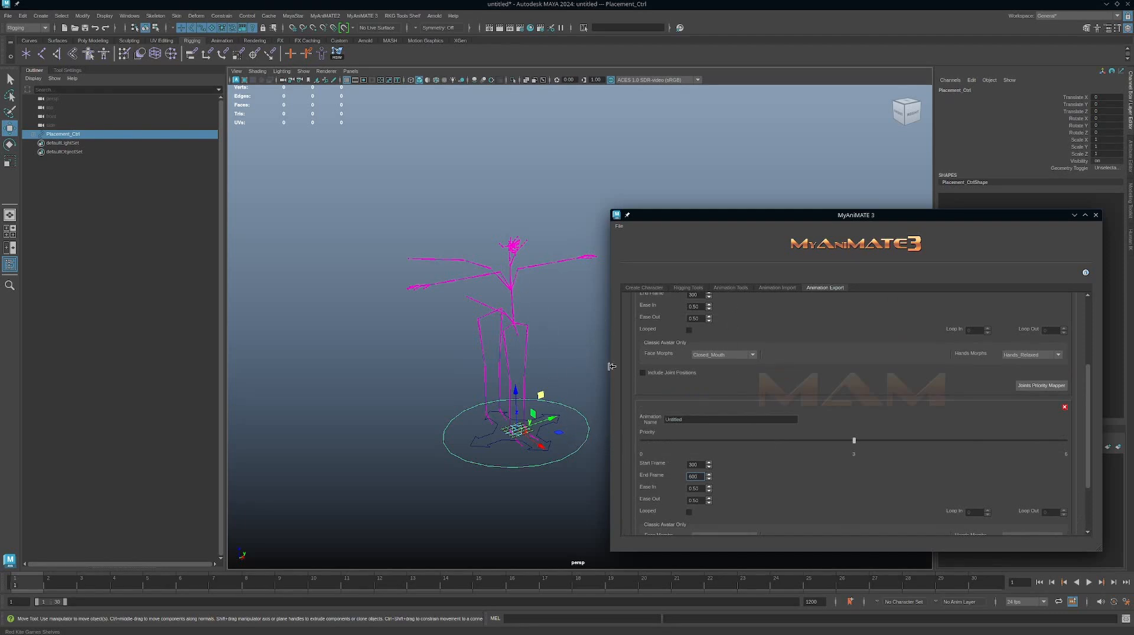
scroll(817, 326, "down", 3)
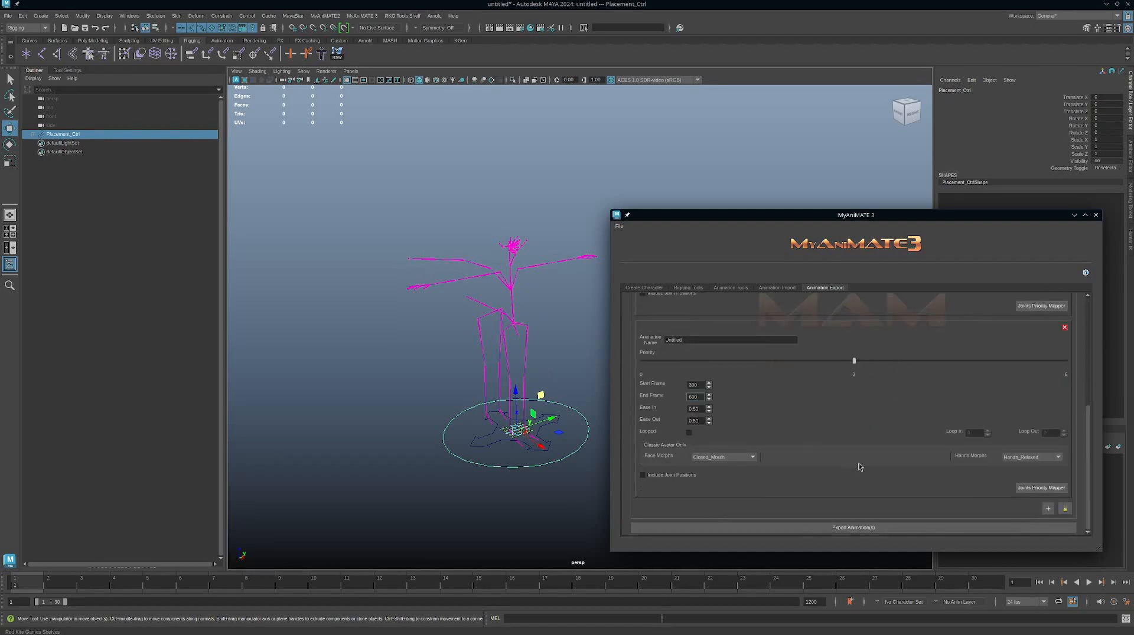
scroll(791, 462, "up", 3)
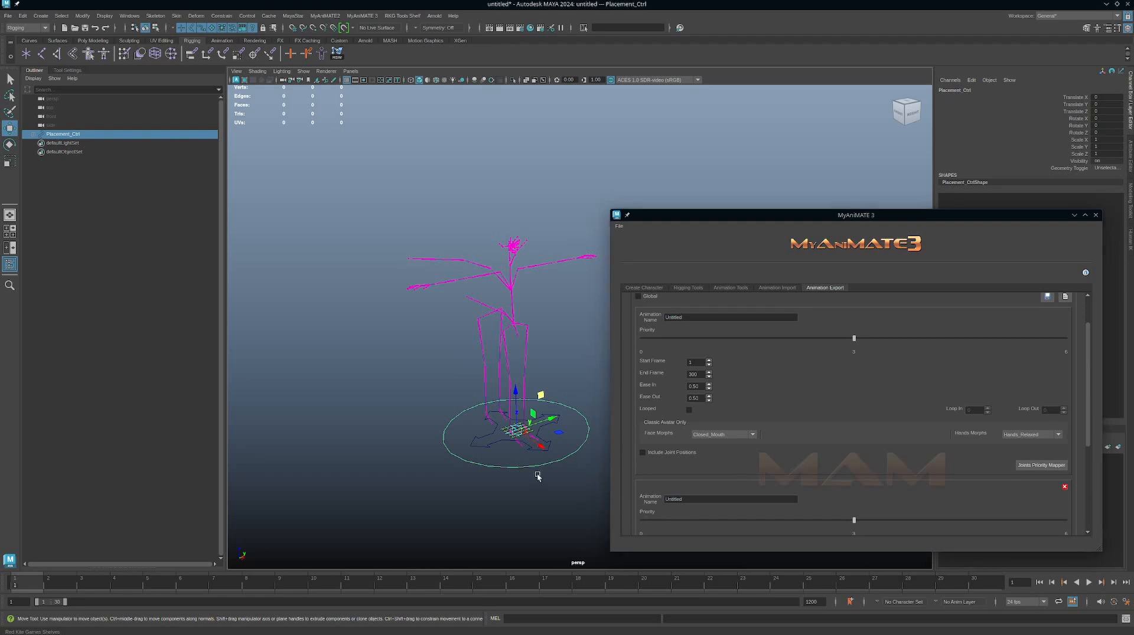
right_click_drag(537, 476, 518, 472, "alt")
scroll(883, 478, "up", 2)
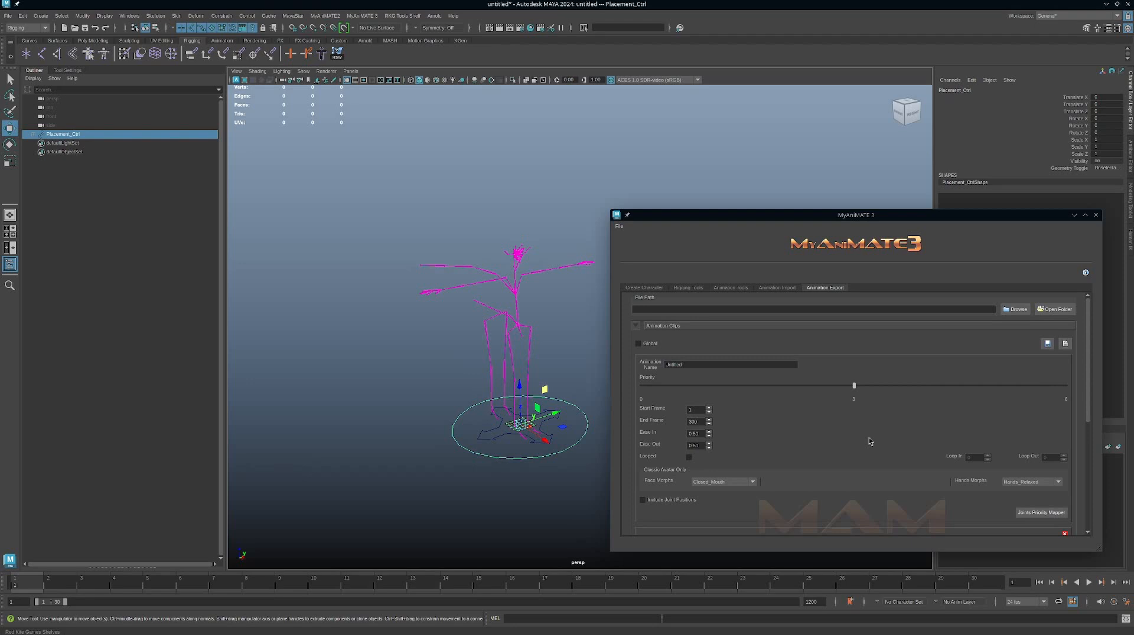
left_click(1095, 216)
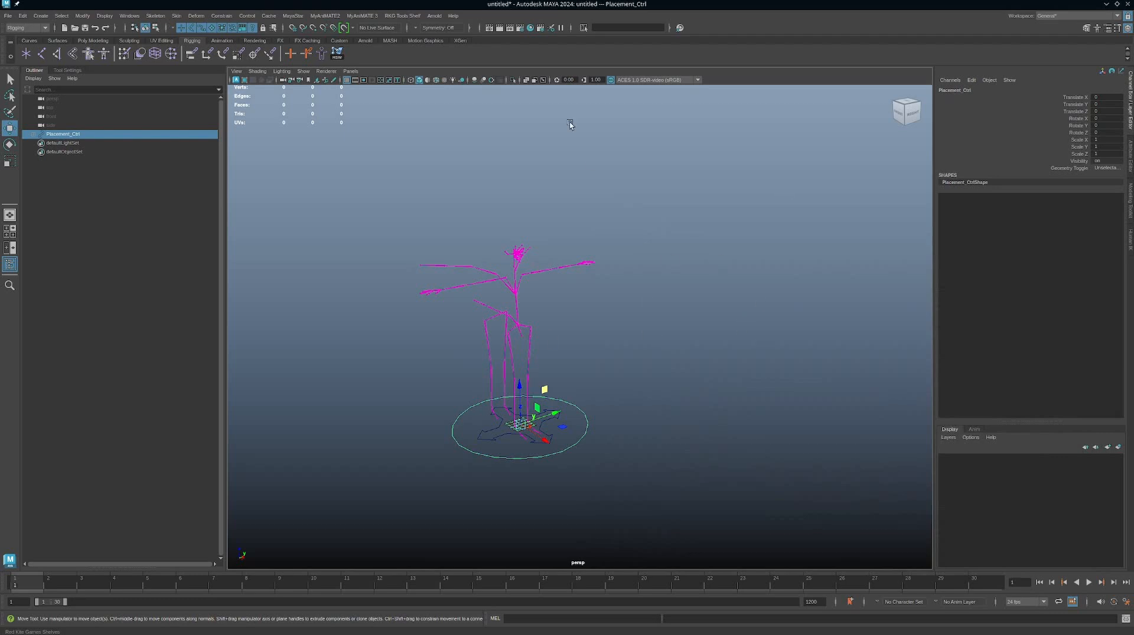
left_click(361, 15)
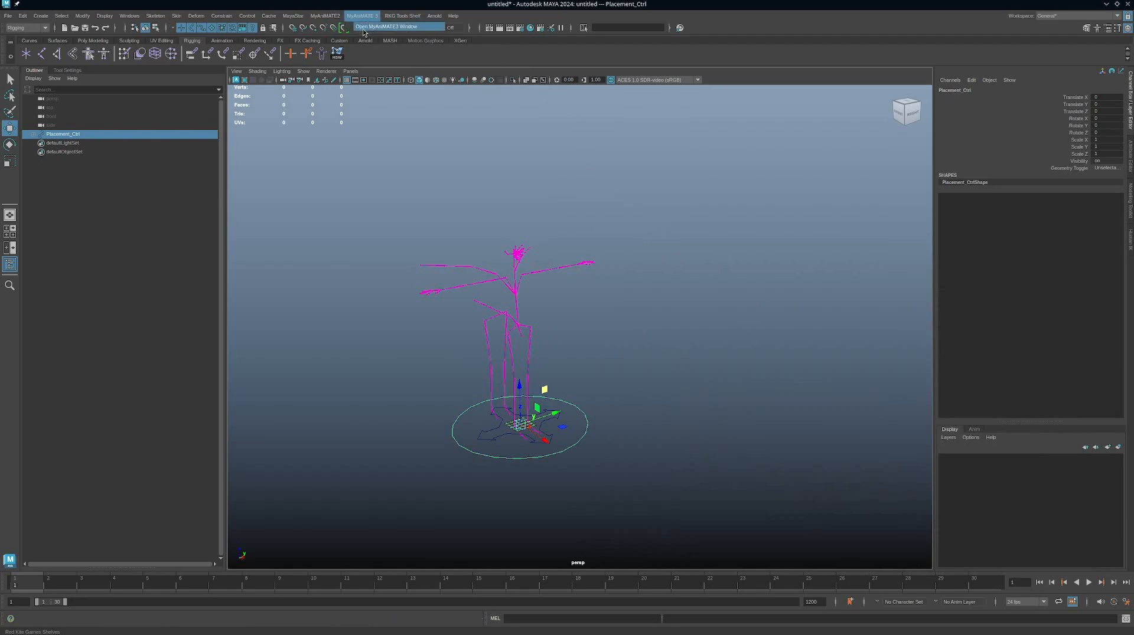
left_click(363, 29)
scroll(781, 446, "down", 3)
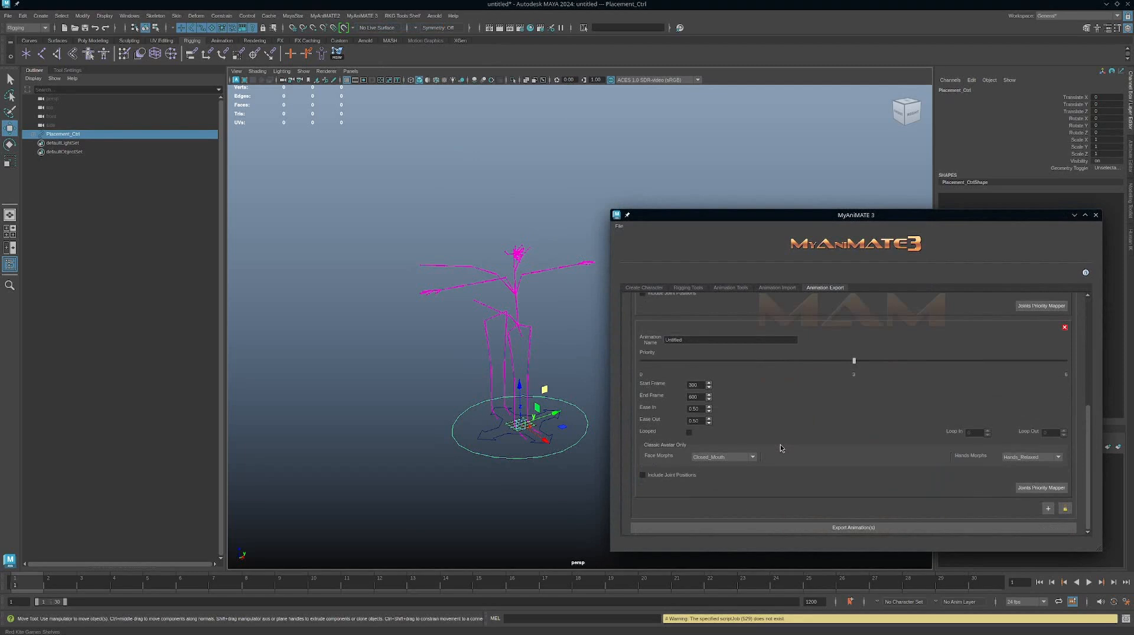
scroll(781, 445, "up", 2)
scroll(800, 414, "up", 1)
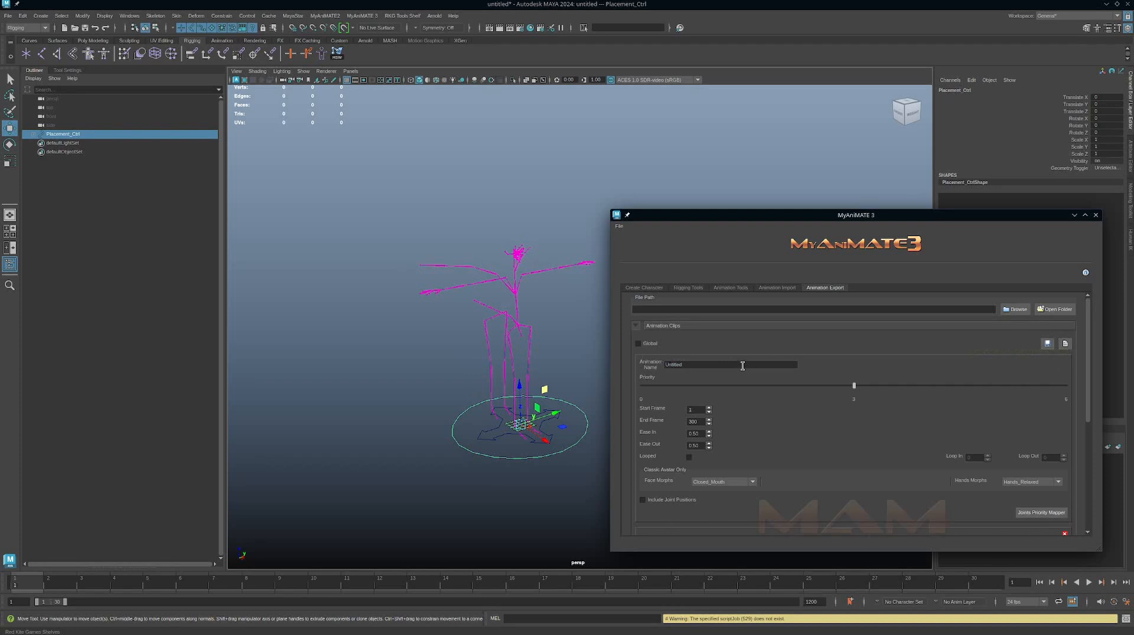
Open a Joint Priority Mapper for each of the two animation clips and return to the main plugin window.
double_click(709, 365)
scroll(923, 380, "down", 2)
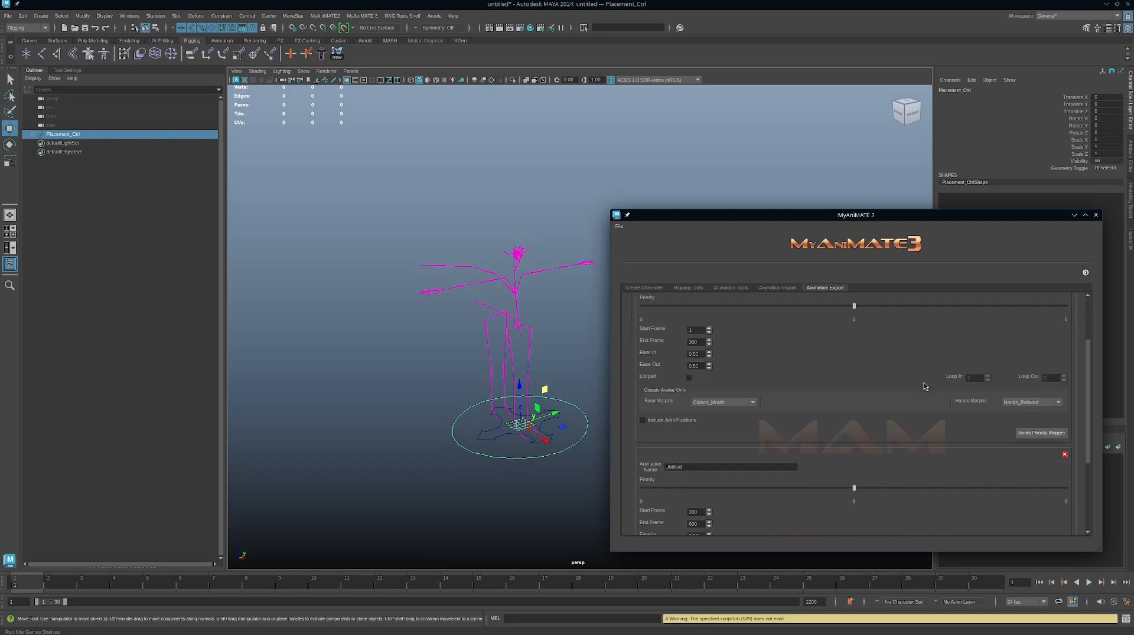
left_click(1042, 436)
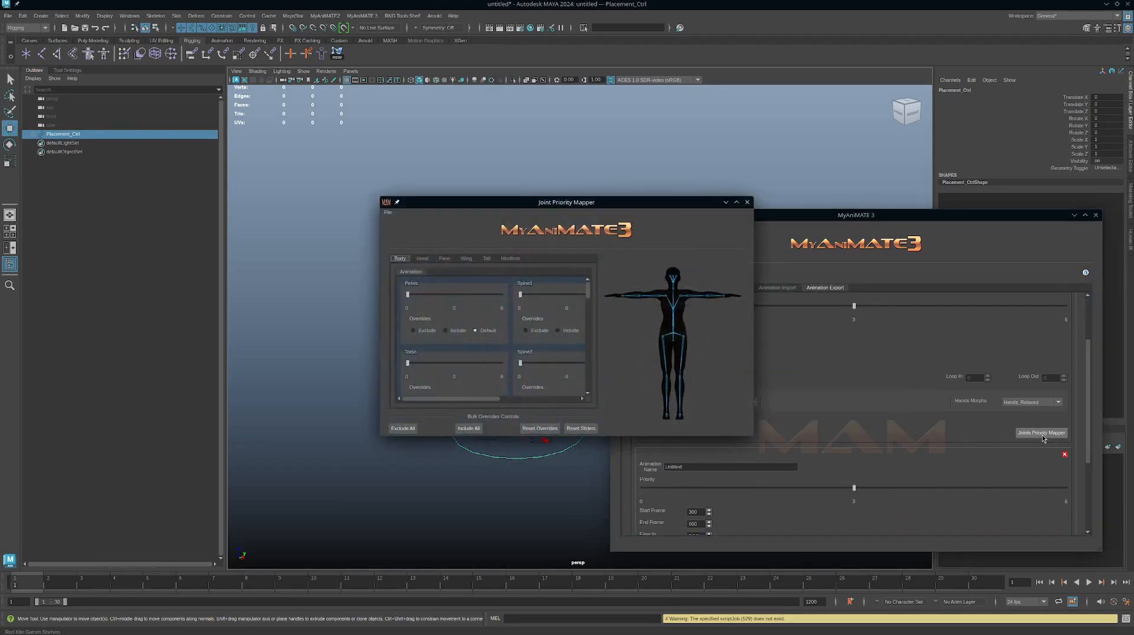
scroll(947, 446, "down", 4)
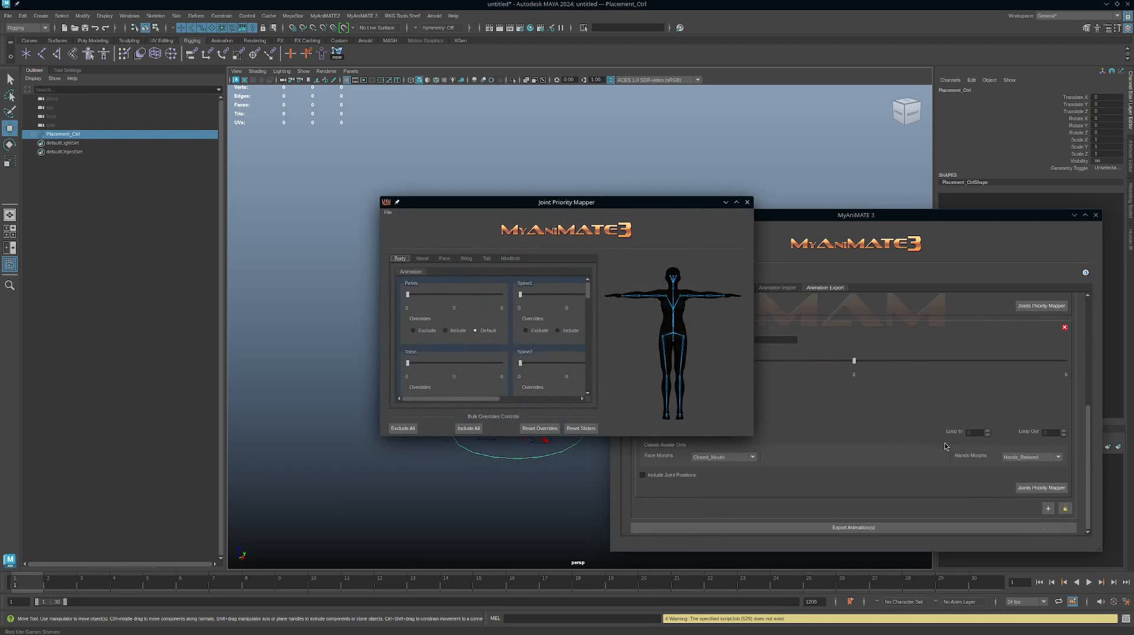
left_click(1040, 490)
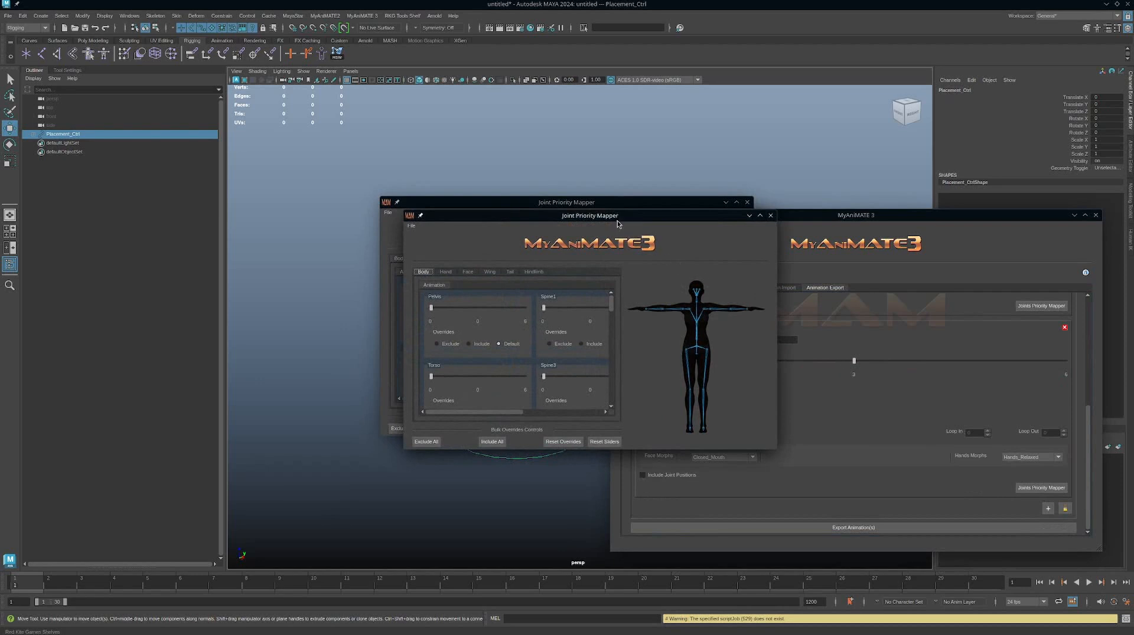
left_click_drag(617, 221, 723, 271)
left_click(876, 267)
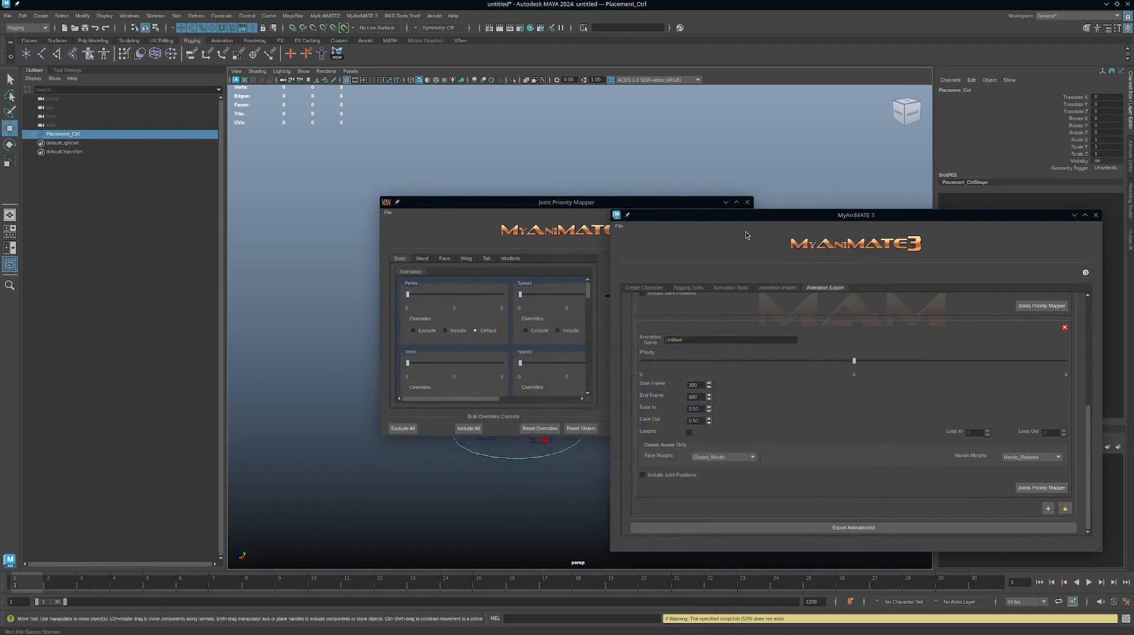
Close the Joint Priority Mapper and review the export settings of both animation clips.
left_click(746, 205)
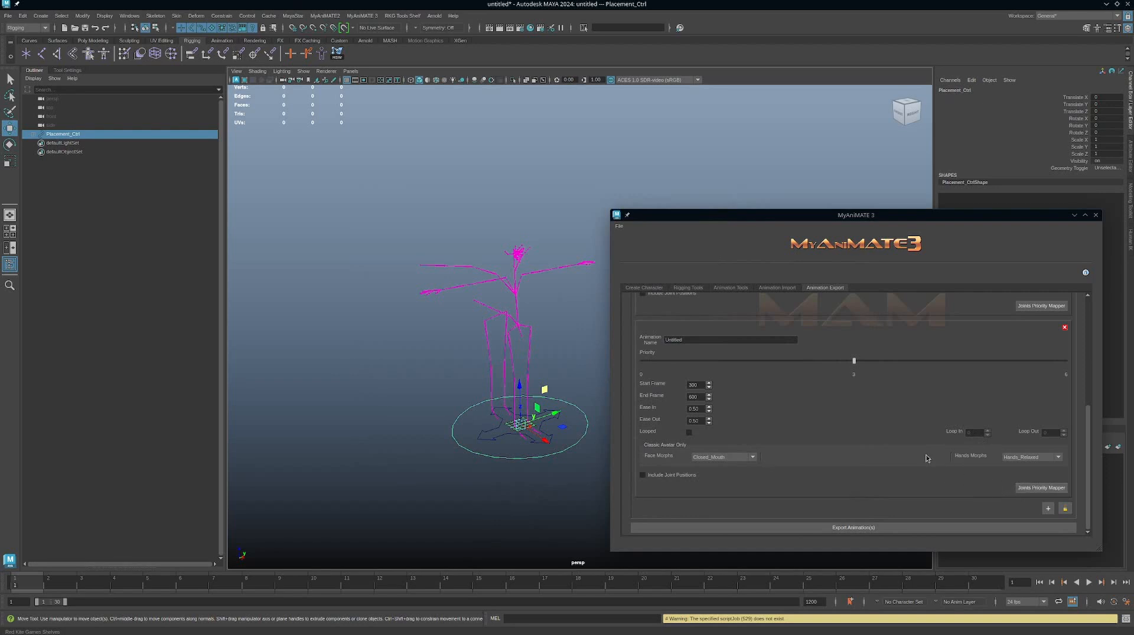
scroll(926, 459, "up", 5)
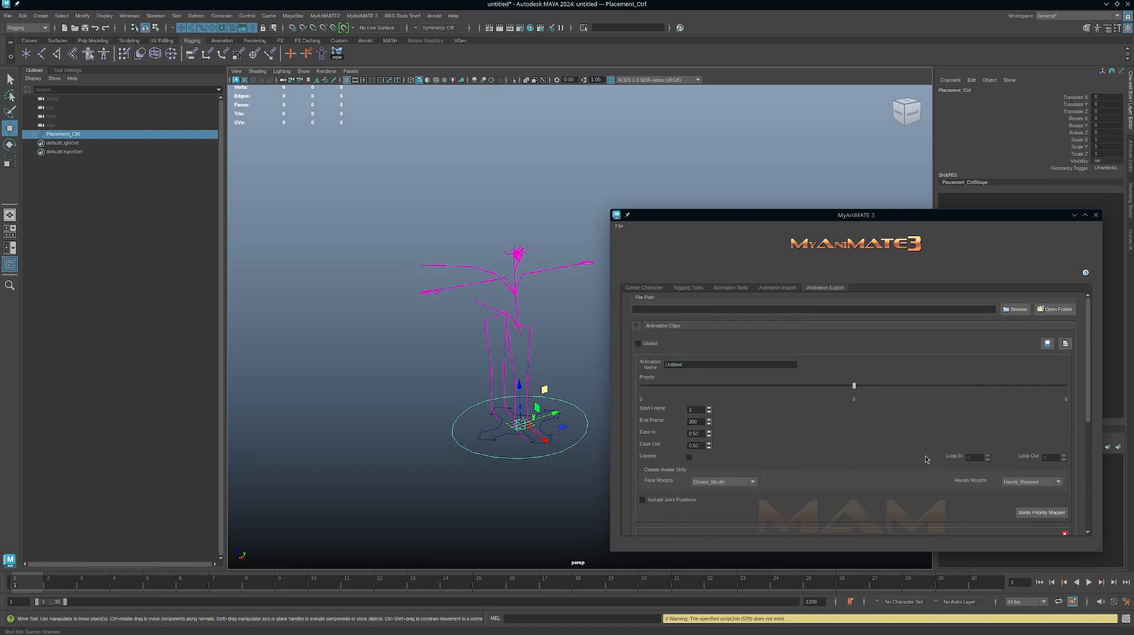
scroll(926, 459, "down", 3)
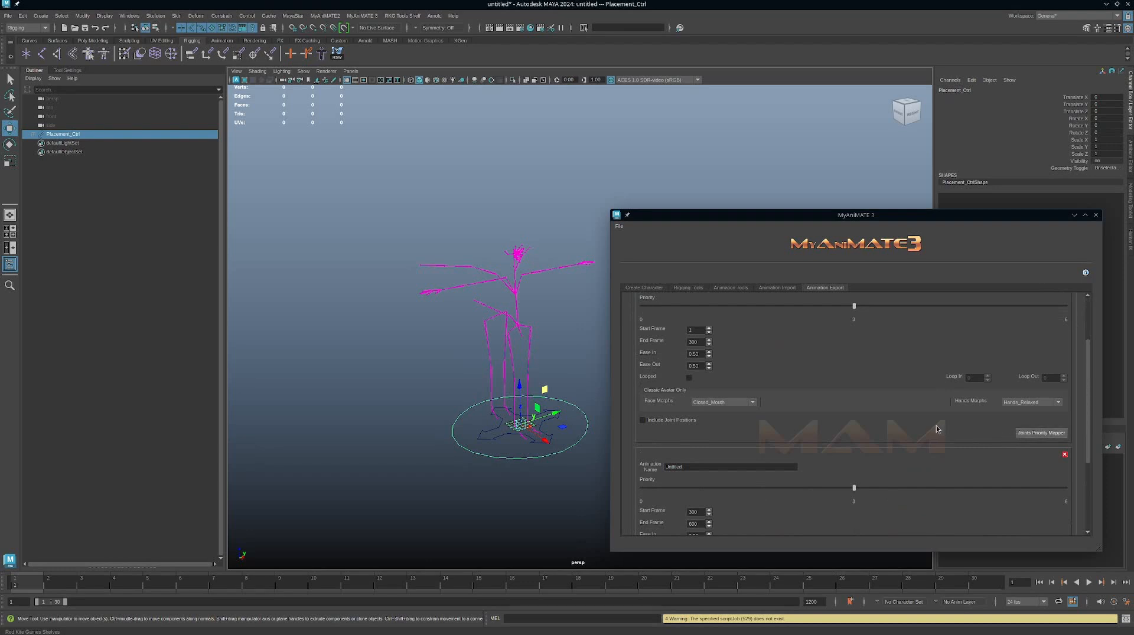
scroll(936, 430, "up", 3)
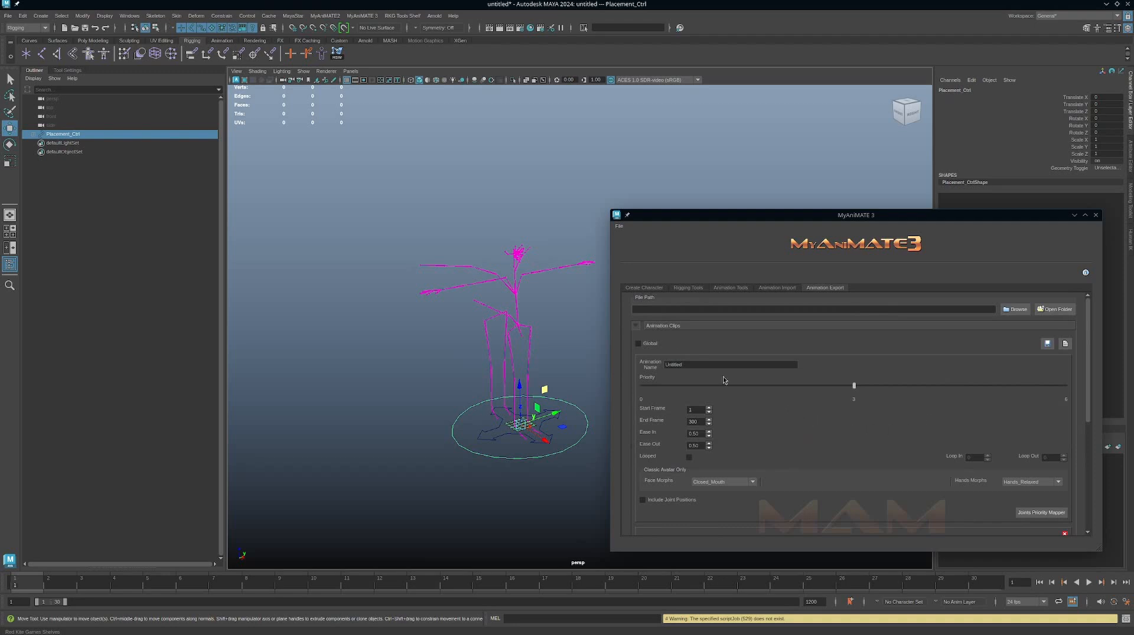
scroll(880, 410, "down", 3)
scroll(880, 411, "up", 3)
Check the description of the Global option and enable it for the animation clips.
mouse_move(655, 349)
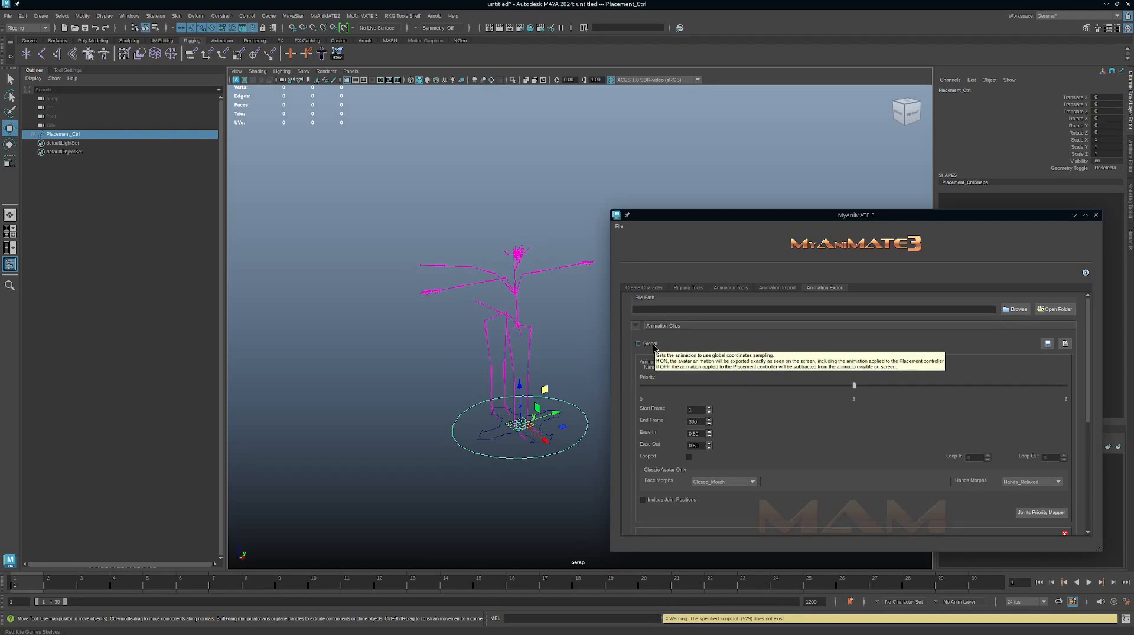
left_click(652, 347)
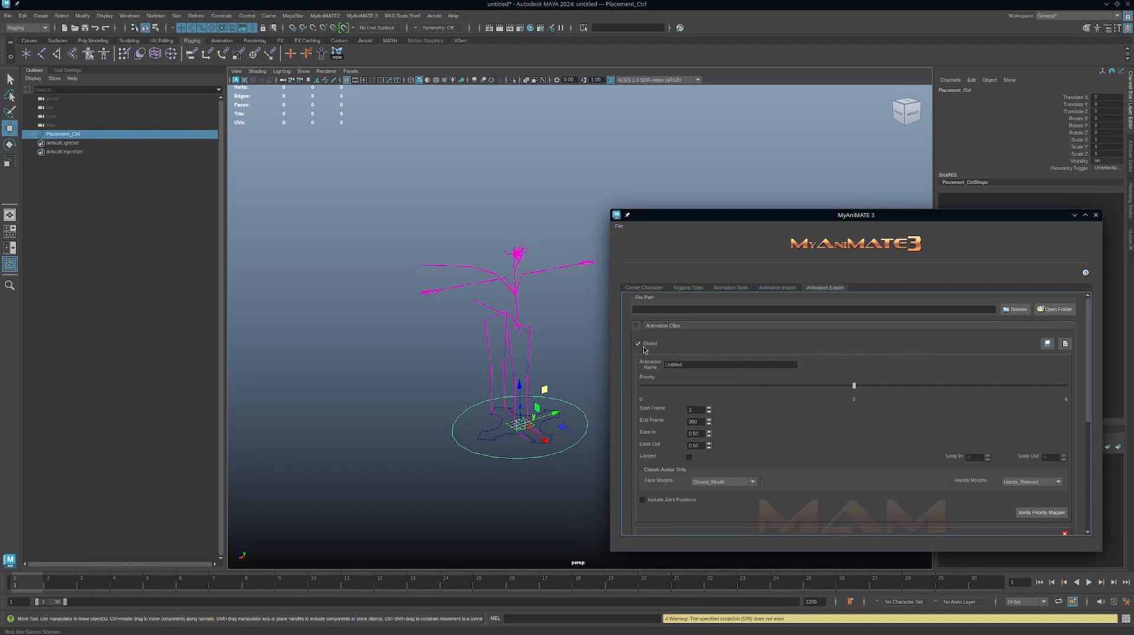
left_click(644, 349)
left_click(653, 348)
Try moving Placement_Ctrl about 32.5 units along X, and undo the move.
right_click_drag(532, 373, 493, 363, "alt")
middle_click_drag(494, 363, 443, 349, "alt")
right_click_drag(443, 349, 413, 349, "alt")
left_click_drag(467, 375, 503, 374, "alt")
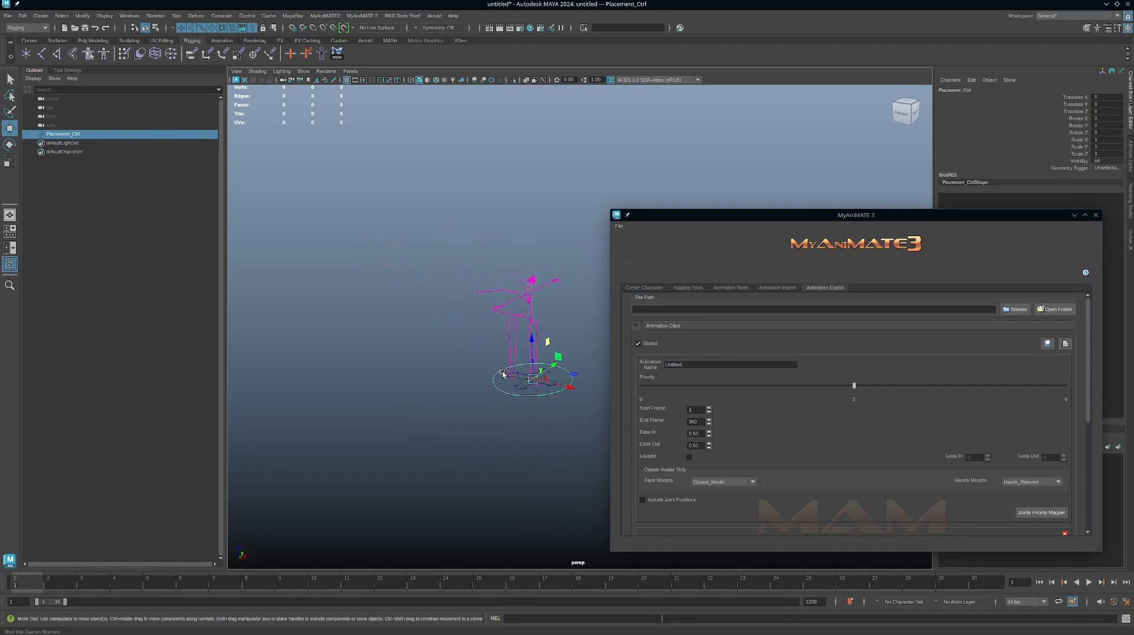
middle_click_drag(503, 375, 472, 376, "alt")
right_click_drag(473, 376, 544, 437, "alt")
middle_click_drag(534, 398, 560, 387, "alt")
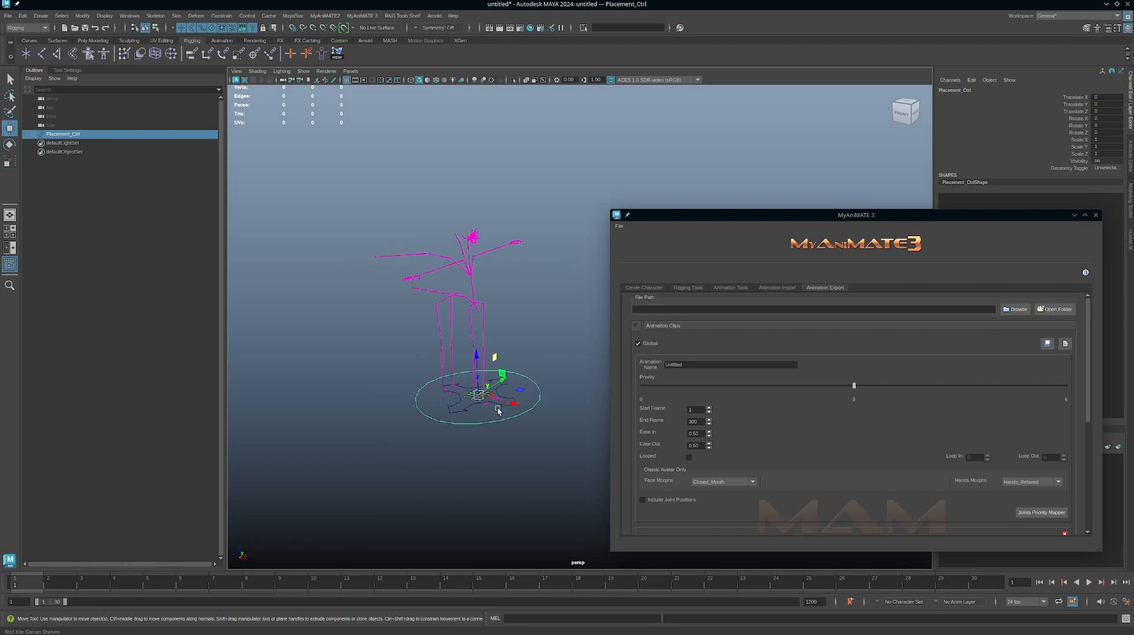
key("t")
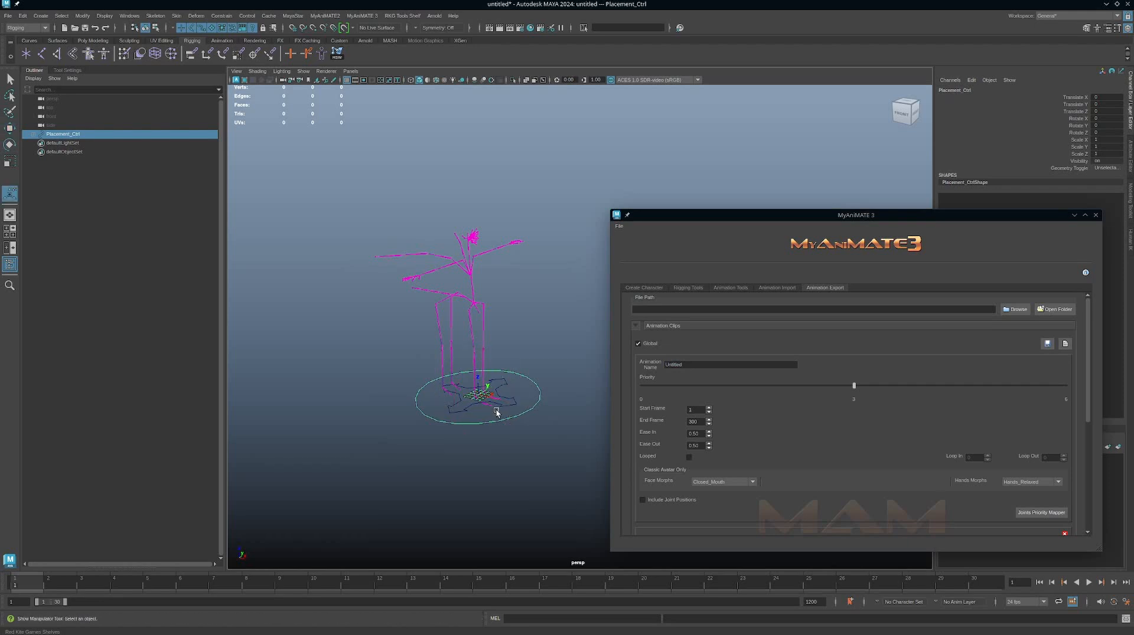
key("w")
left_click_drag(505, 402, 547, 418)
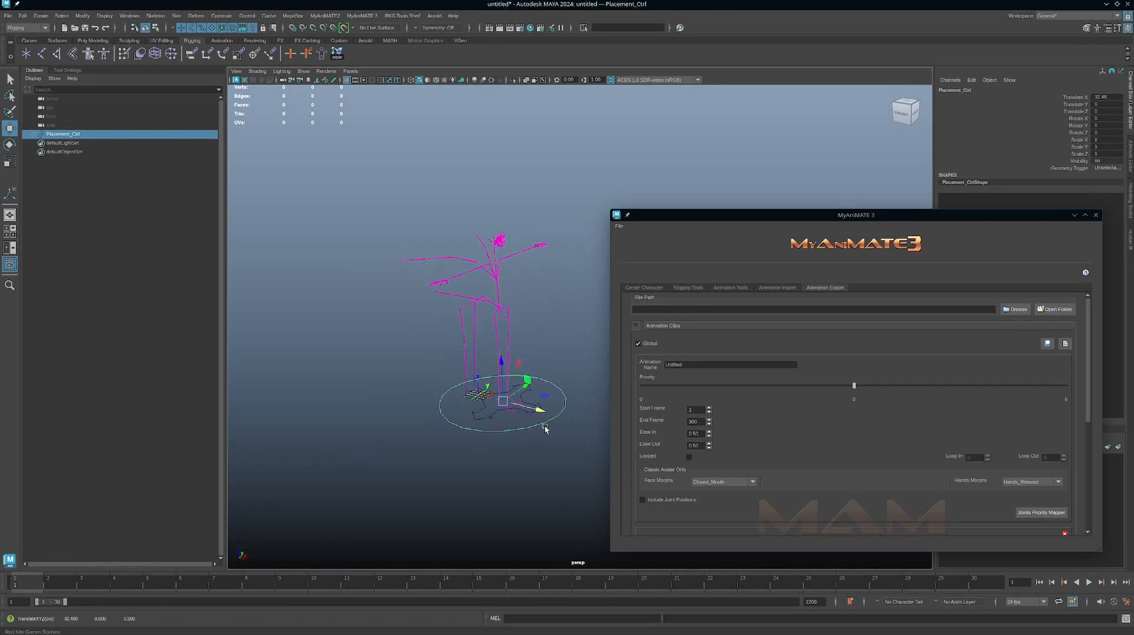
key("ctrl+z")
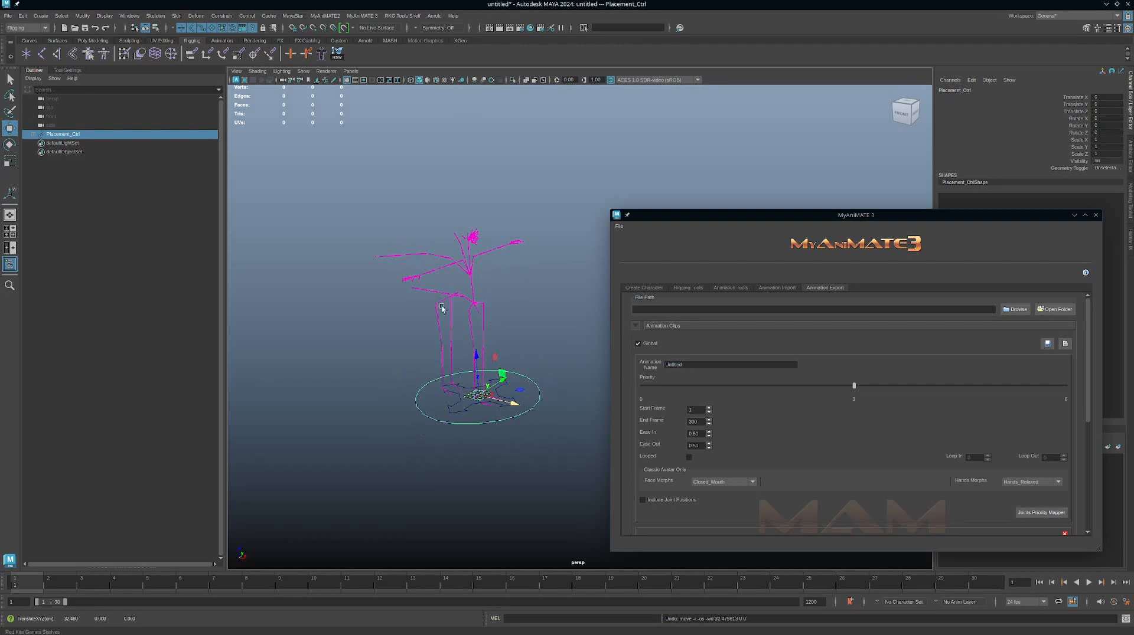
Turn off the Global option for the animation clips.
left_click_drag(512, 355, 537, 344, "alt")
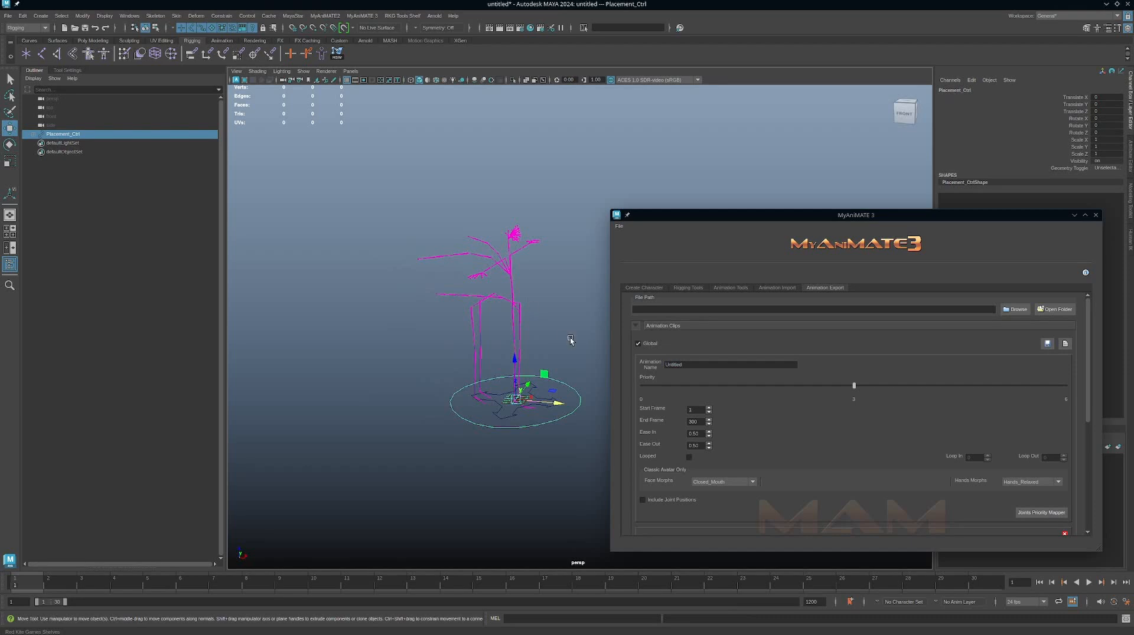
middle_click_drag(570, 340, 553, 345, "alt")
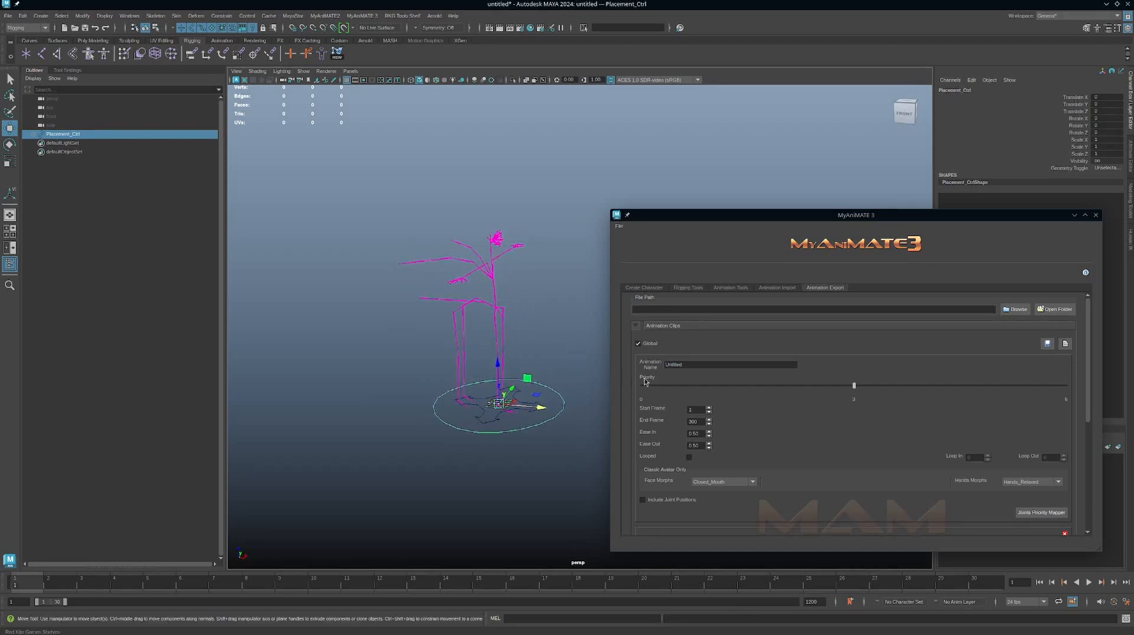
left_click(638, 344)
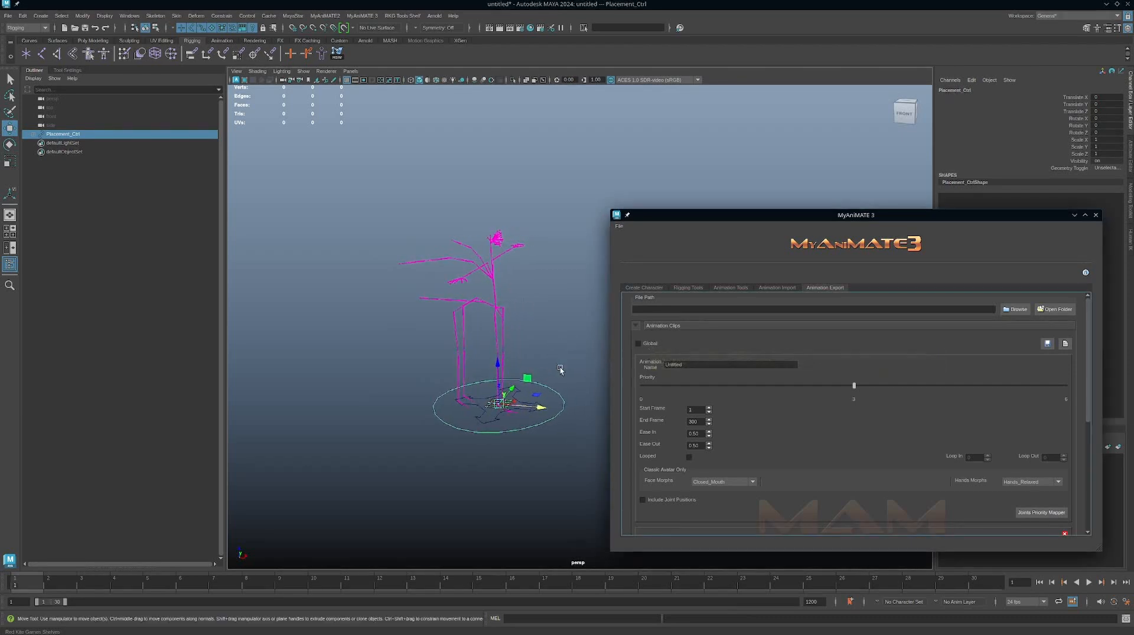
Try out transforms on Placement_Ctrl with the Move and Rotate tools, and undo them.
left_click_drag(560, 371, 531, 363, "alt")
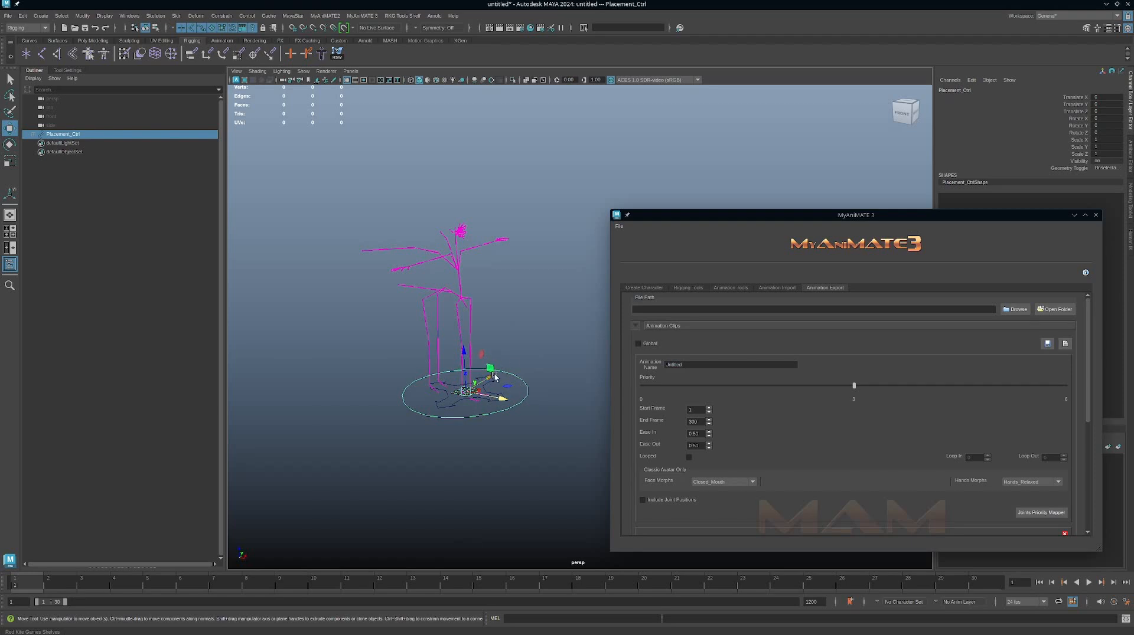
left_click_drag(507, 397, 462, 357)
key("e")
key("ctrl+z")
key("ctrl+z")
key("ctrl+z")
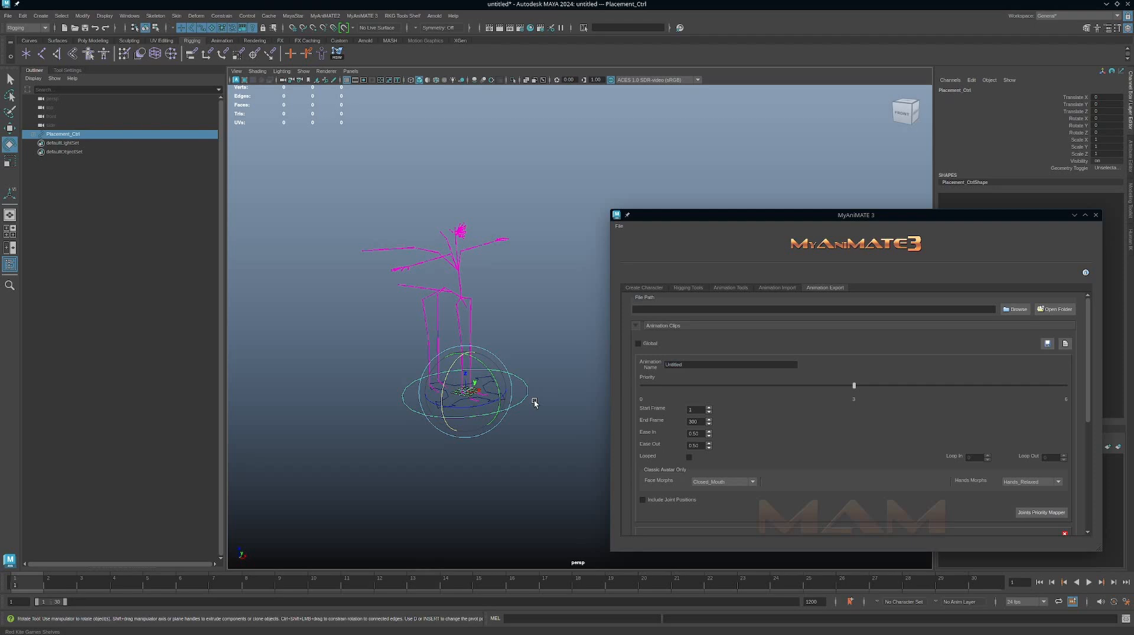
Try rotating Placement_Ctrl about 28 degrees around Z, and undo the rotation.
right_click_drag(477, 313, 545, 363, "alt")
middle_click_drag(517, 341, 503, 324, "alt")
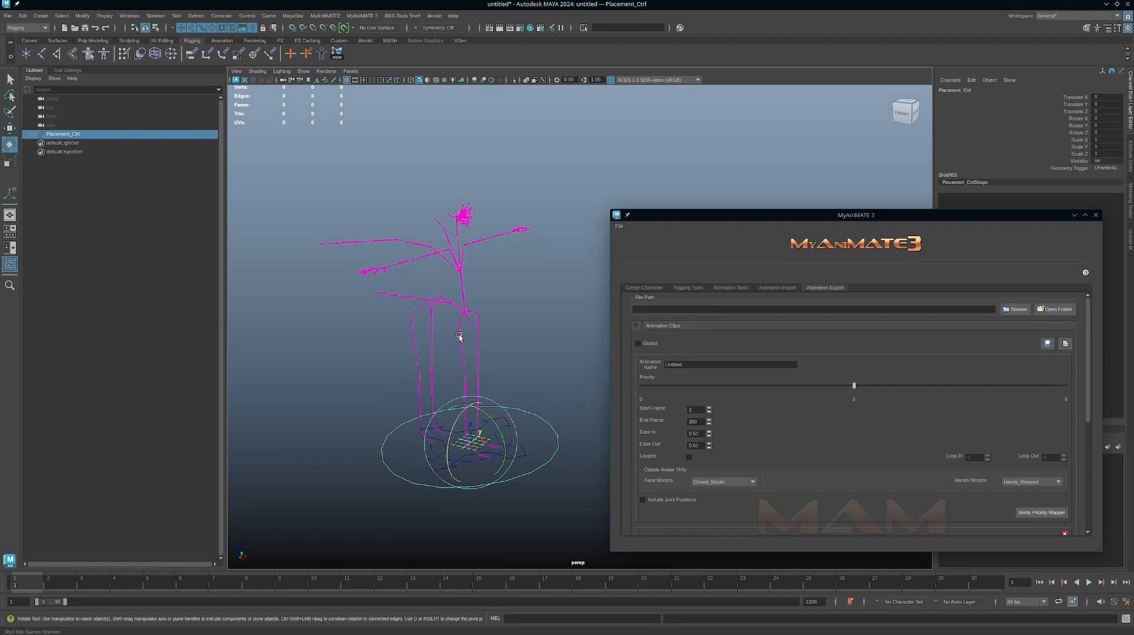
left_click_drag(493, 449, 479, 467)
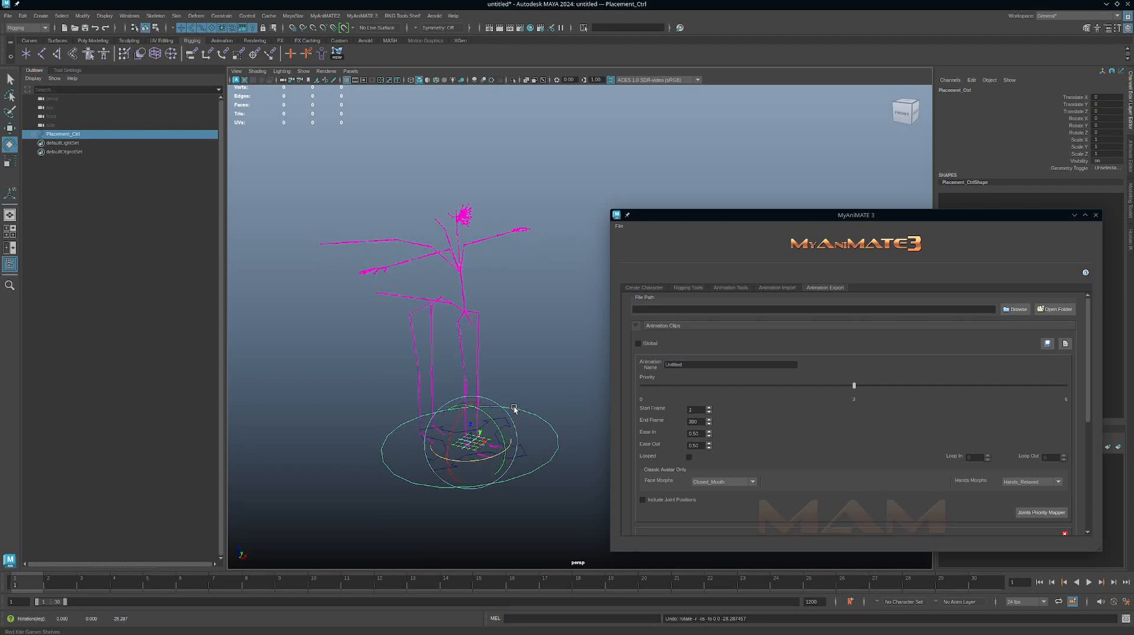
Select Main_Ctrl, try transforms including a rotation of about 8.4 degrees around X, and undo back to the Placement_Ctrl selection.
middle_click_drag(513, 408, 523, 335, "alt")
right_click_drag(524, 334, 542, 346, "alt")
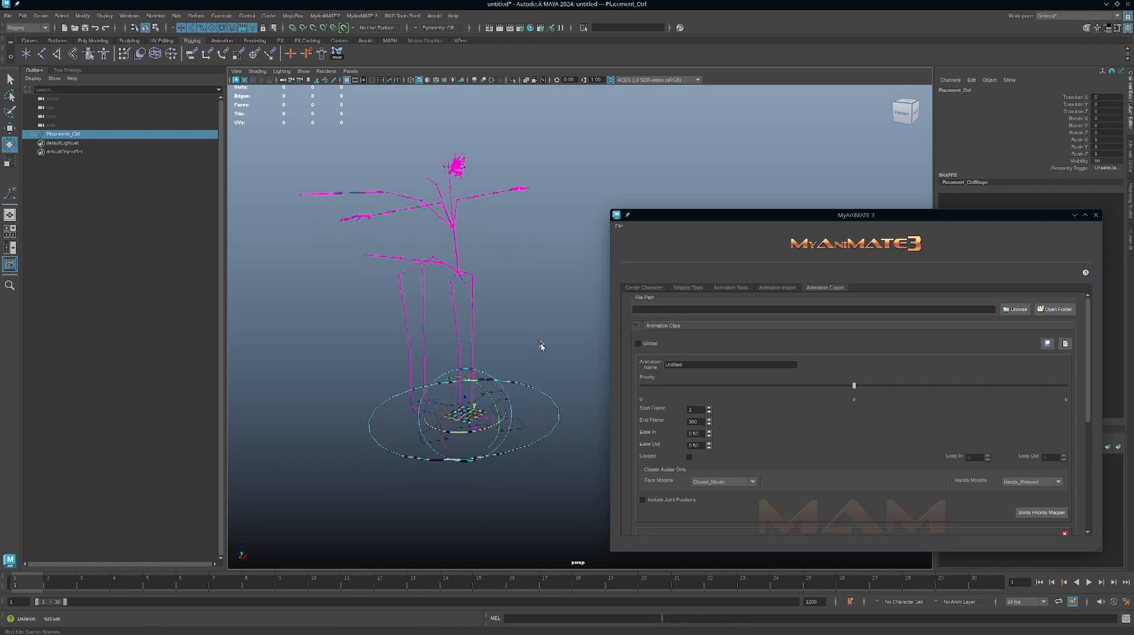
left_click(581, 398)
left_click_drag(512, 413, 465, 413)
key("w")
key("ctrl+z")
key("ctrl+z")
key("ctrl+z")
key("e")
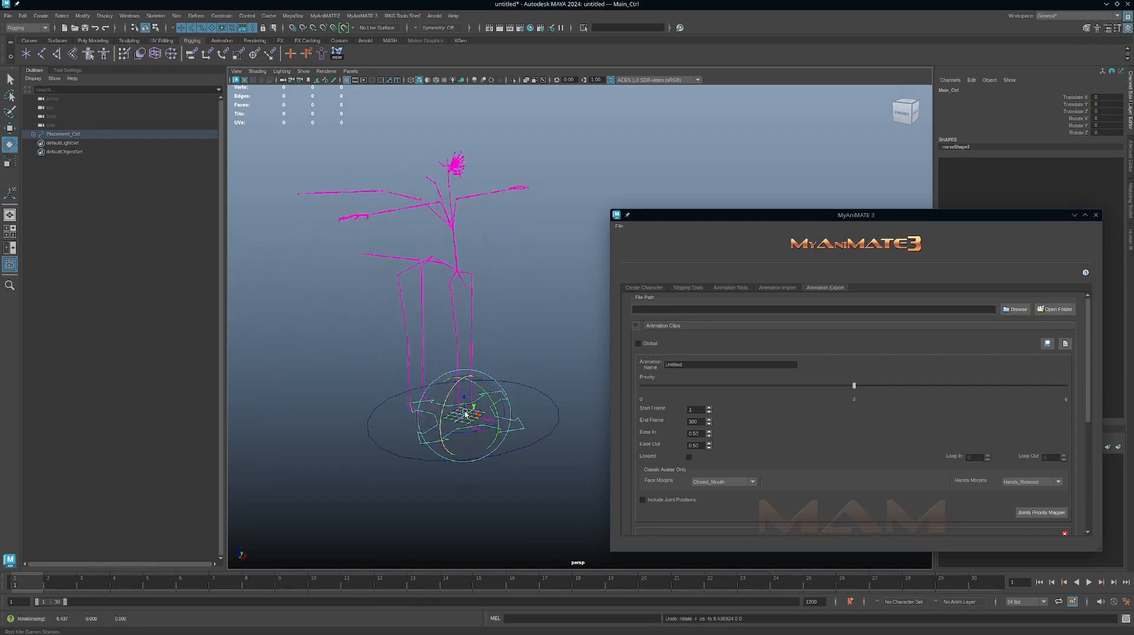
key("ctrl+z")
key("ctrl+z")
key("ctrl+z")
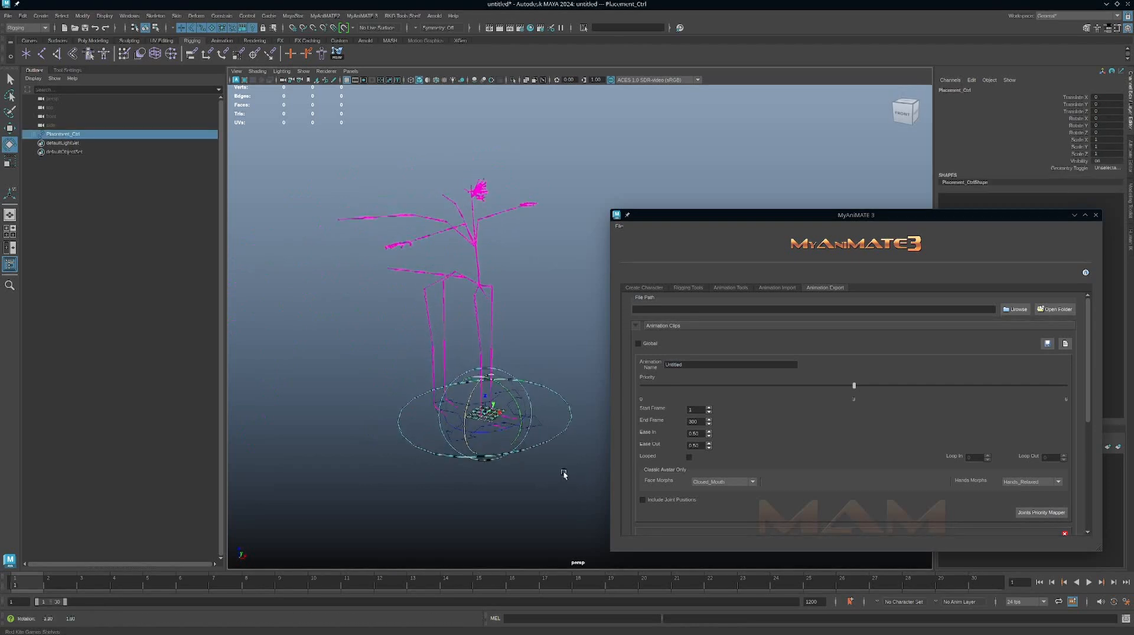
key("ctrl+z")
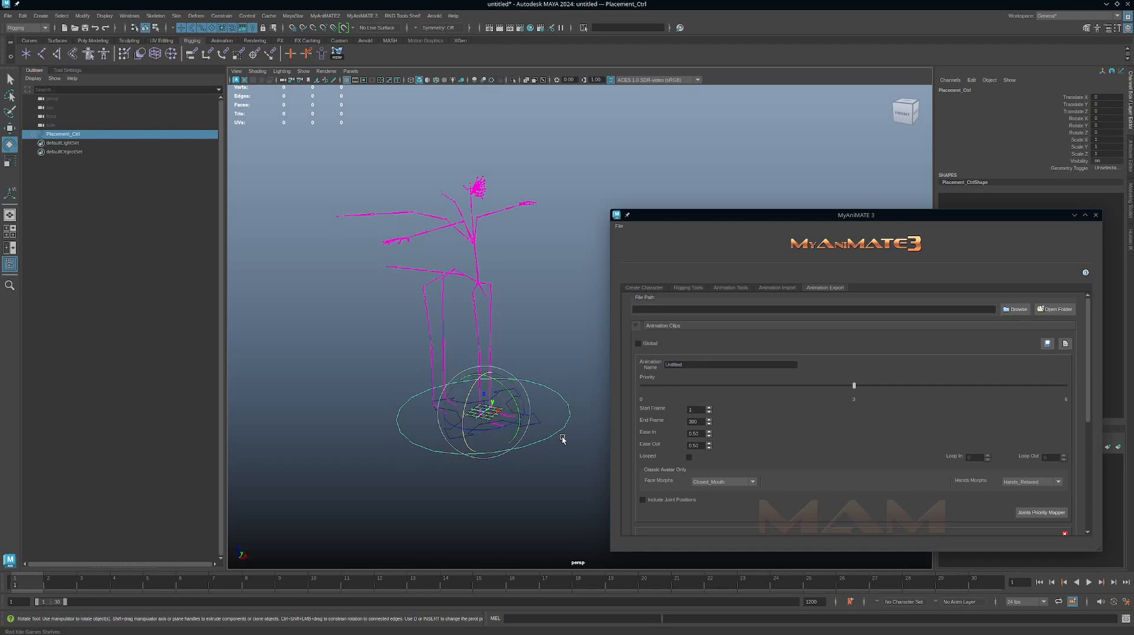
Toggle the Global option on and off again, and move the MyAniMATE 3 window closer to the skeleton.
left_click(651, 347)
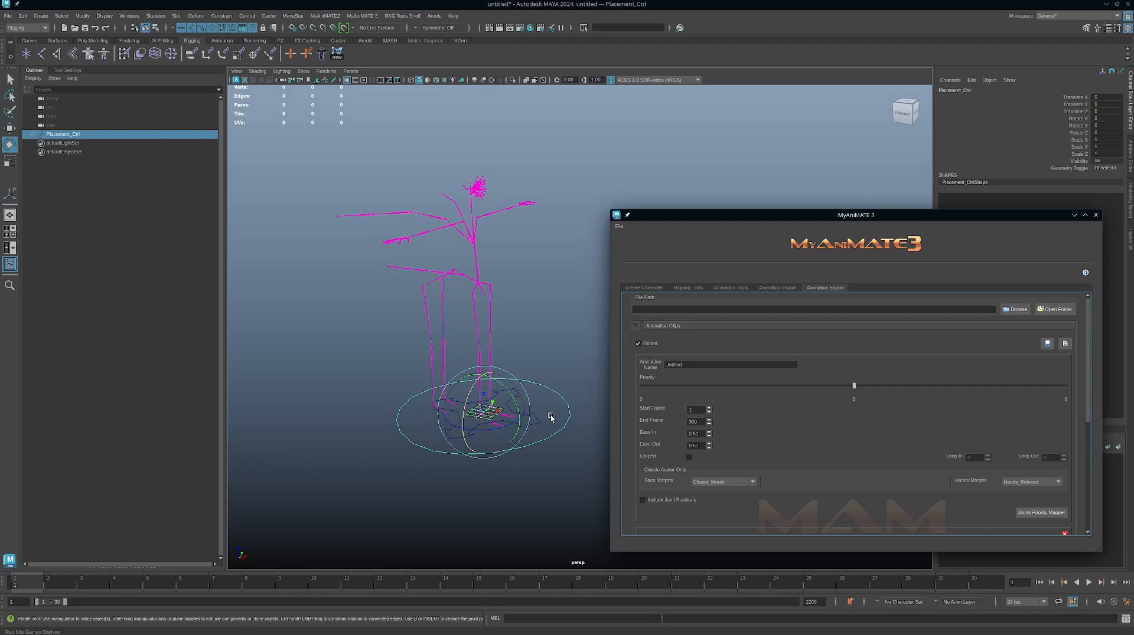
left_click(639, 344)
left_click_drag(918, 221, 832, 184)
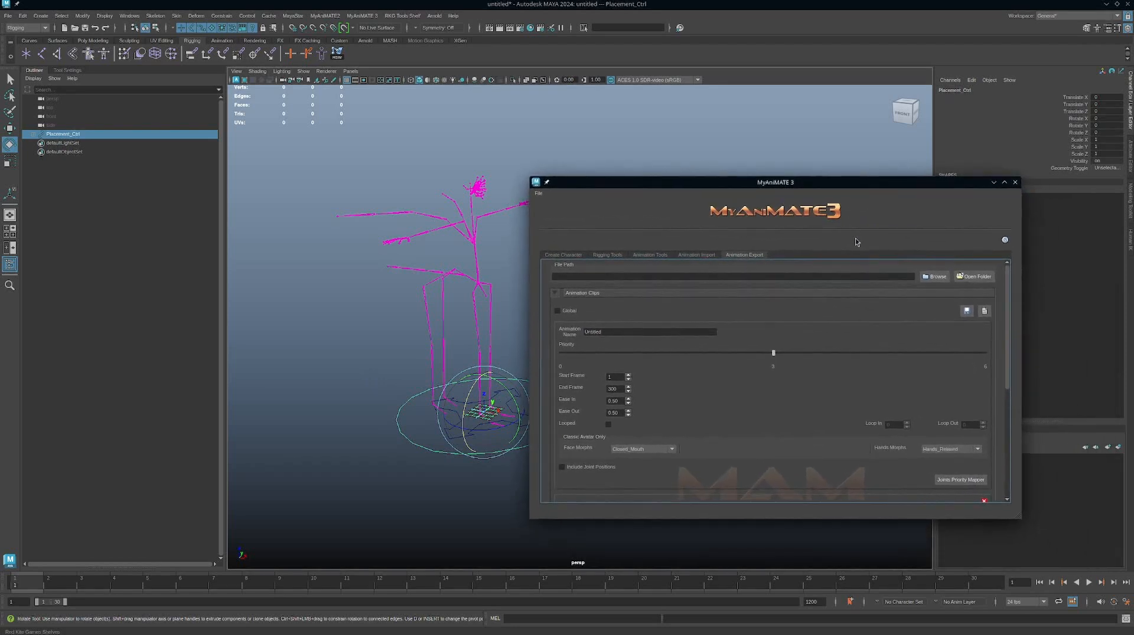